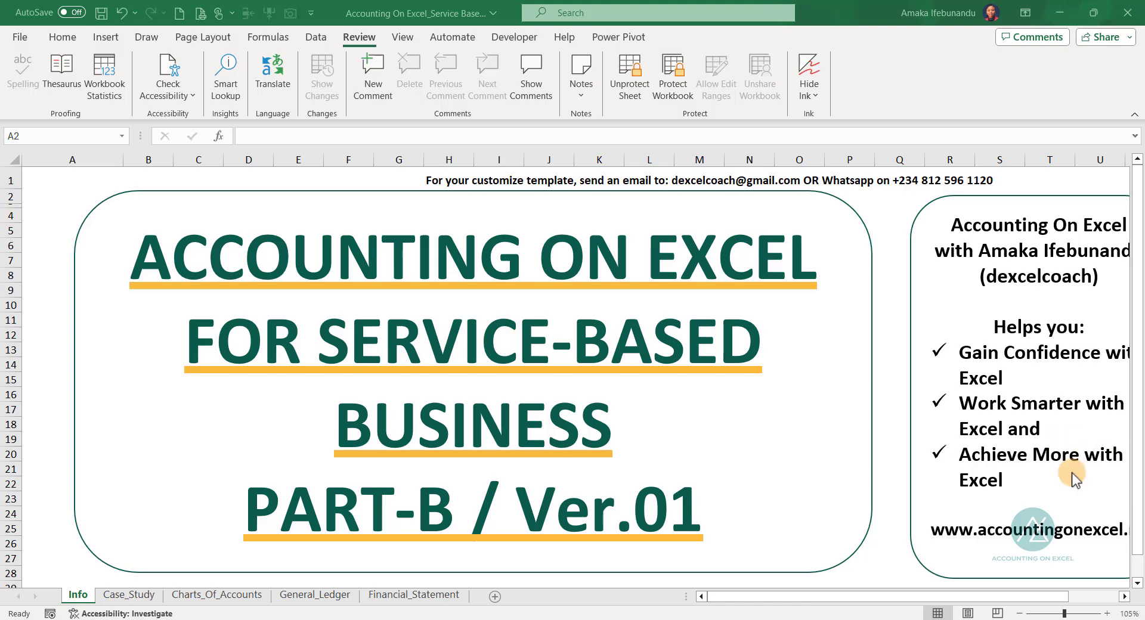
# Review the case study, the general ledger entries and the financial statements, including the report date, start date and balance check.
pyautogui.click(129, 594)
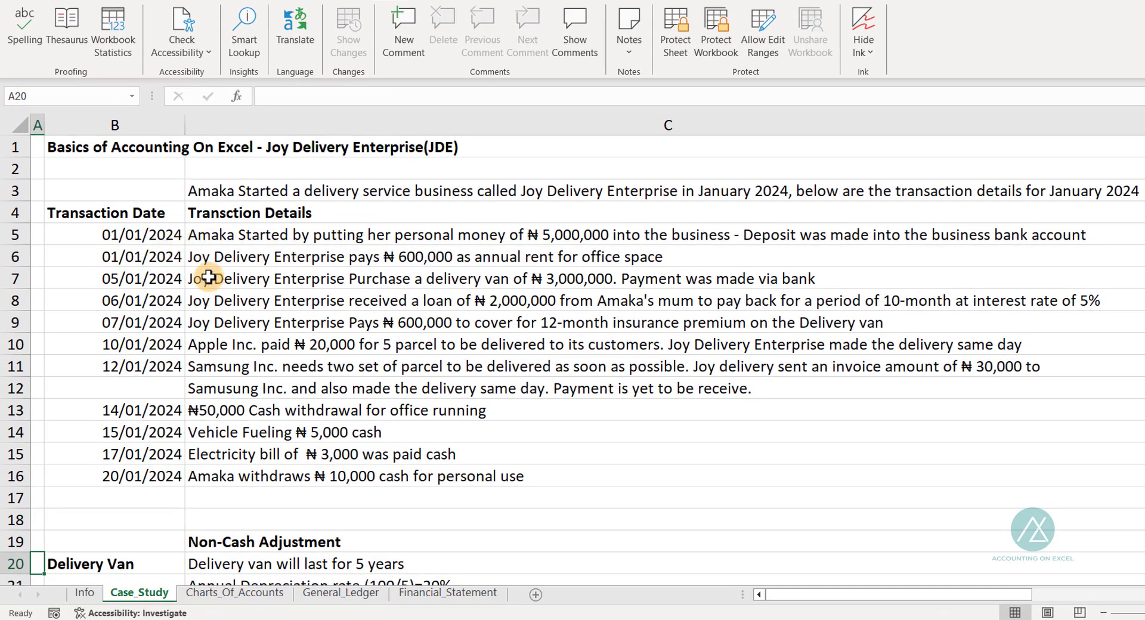
pyautogui.hotkey('ctrl', 'pagedown')
pyautogui.hotkey('ctrl', 'pagedown')
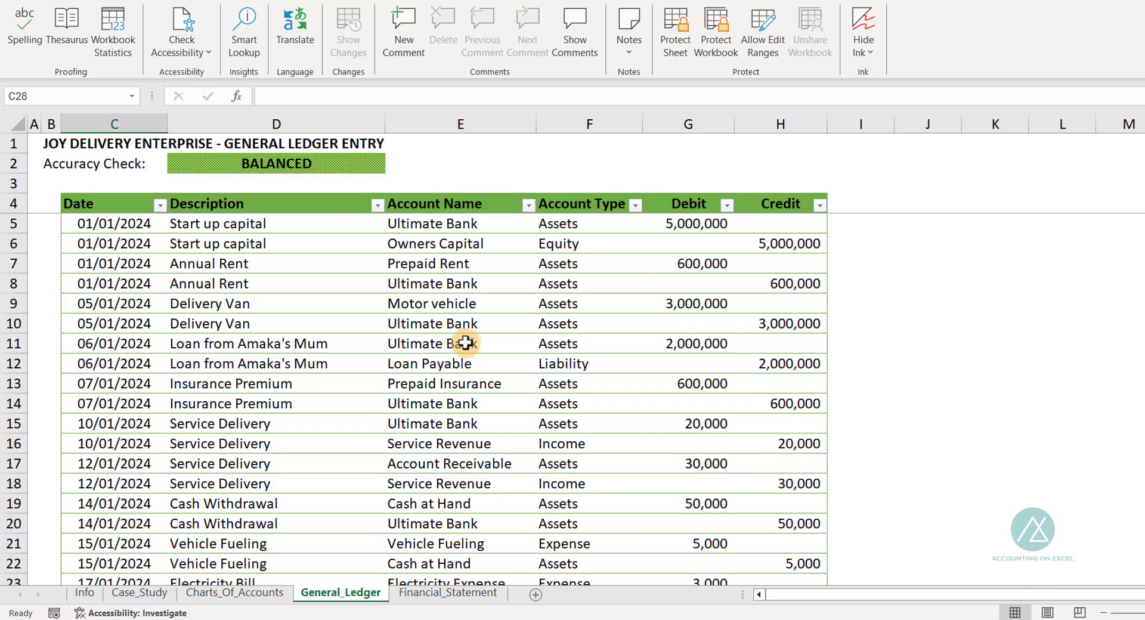
pyautogui.click(431, 593)
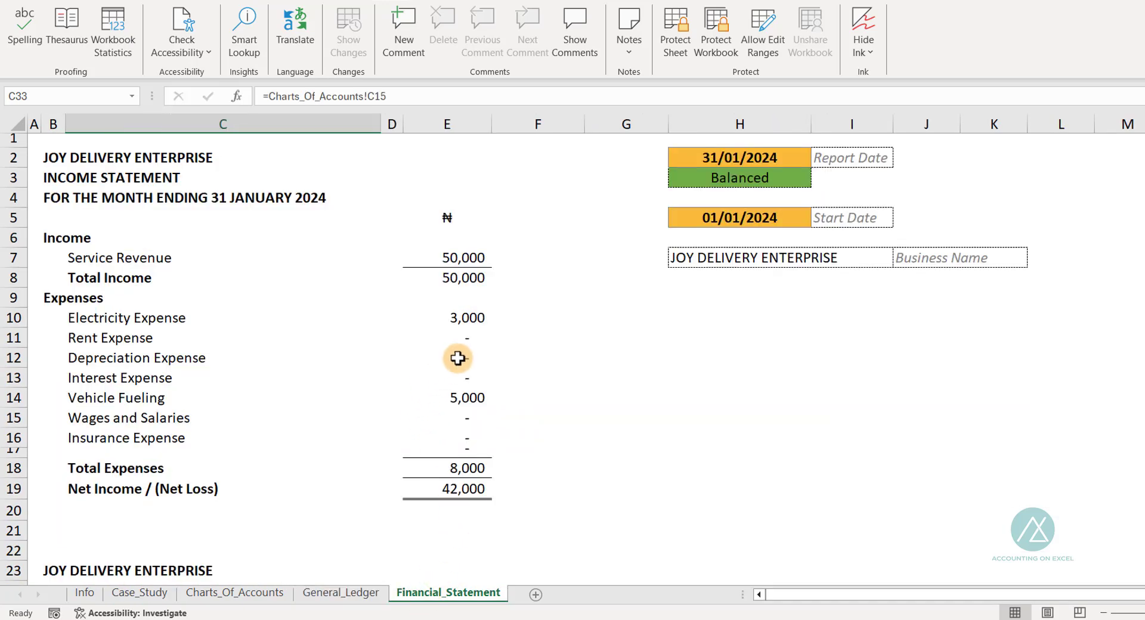
pyautogui.click(754, 179)
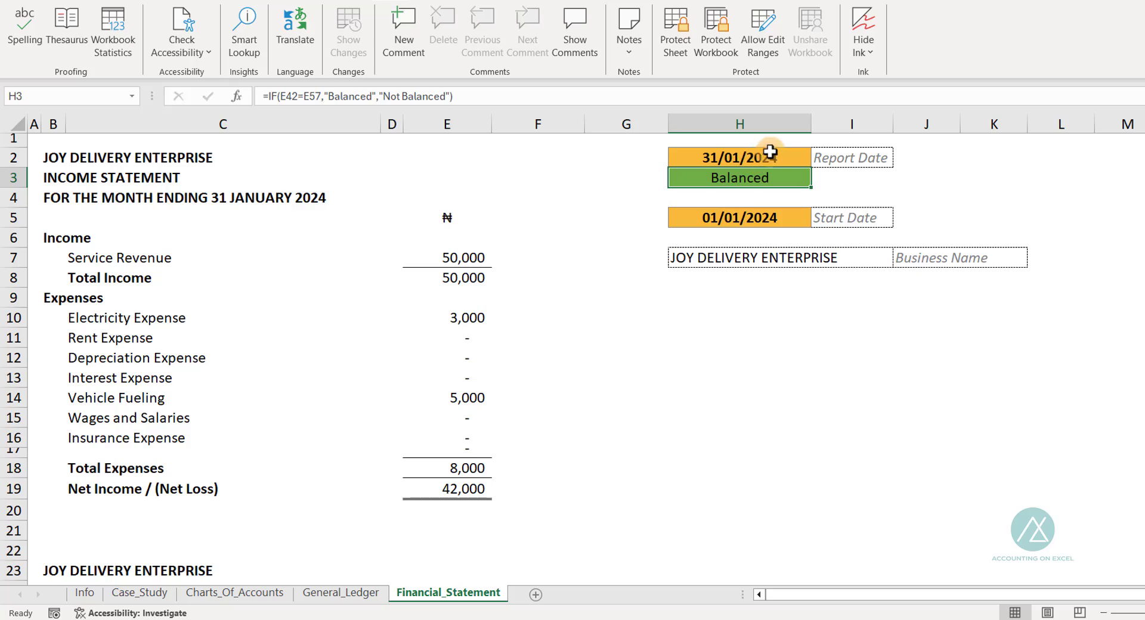
pyautogui.click(703, 219)
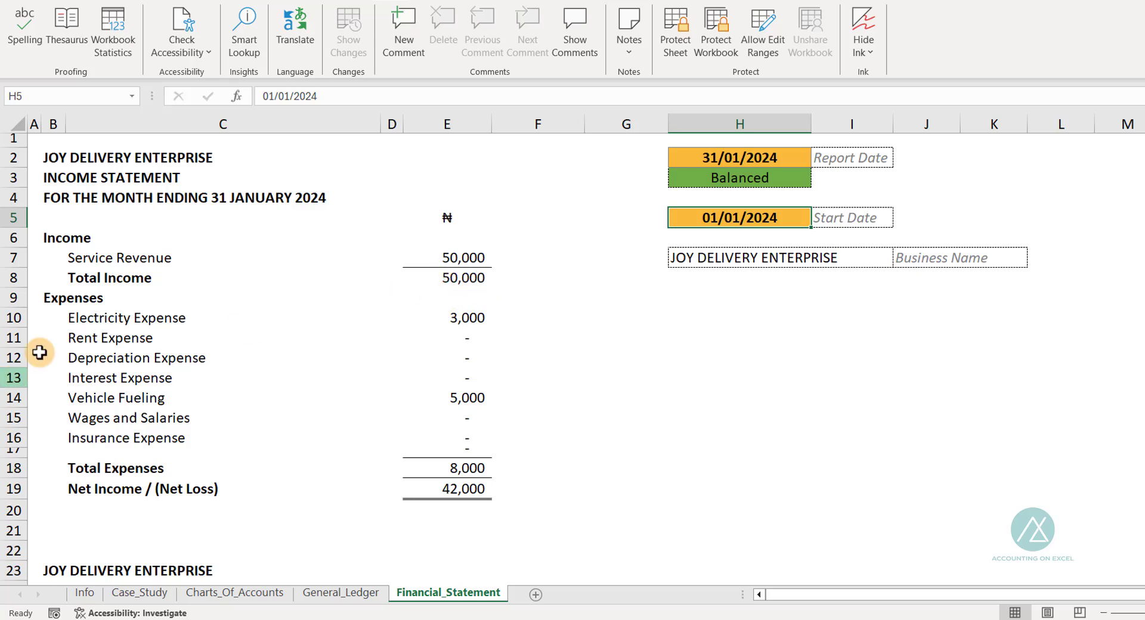
pyautogui.click(329, 596)
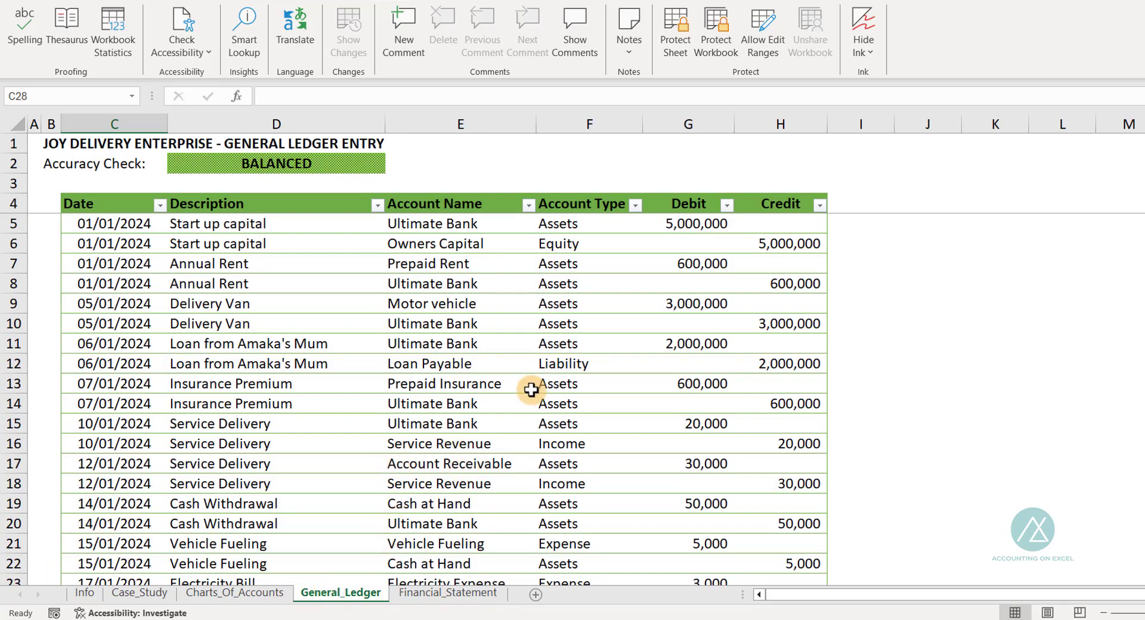
pyautogui.scroll(-4, 518, 384)
pyautogui.click(453, 595)
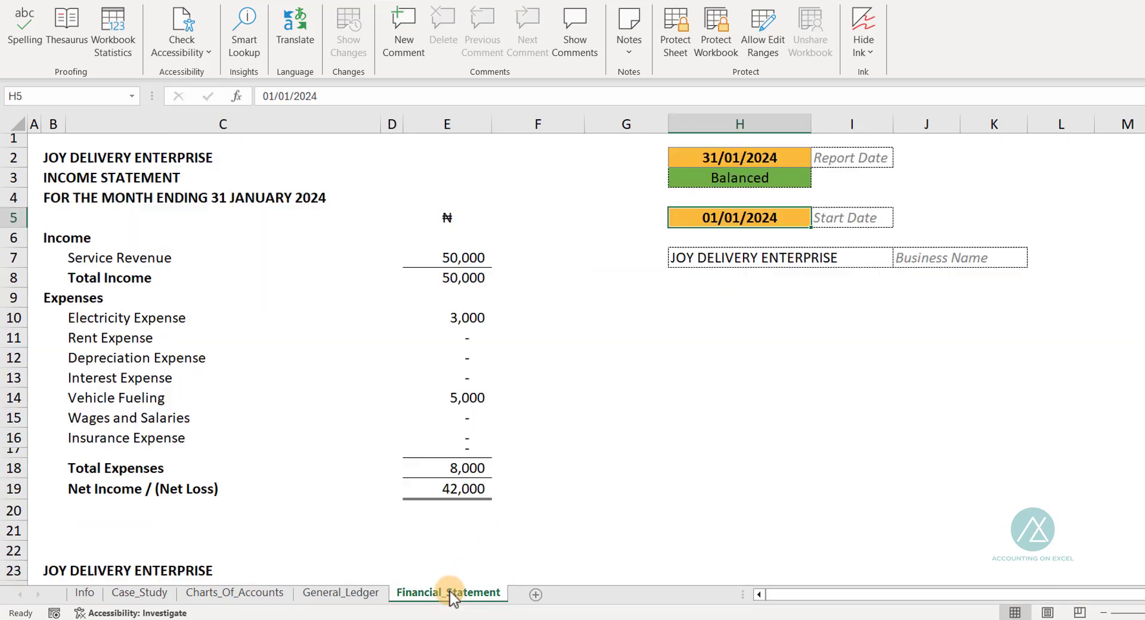
pyautogui.scroll(-4, 453, 370)
pyautogui.scroll(-1, 475, 396)
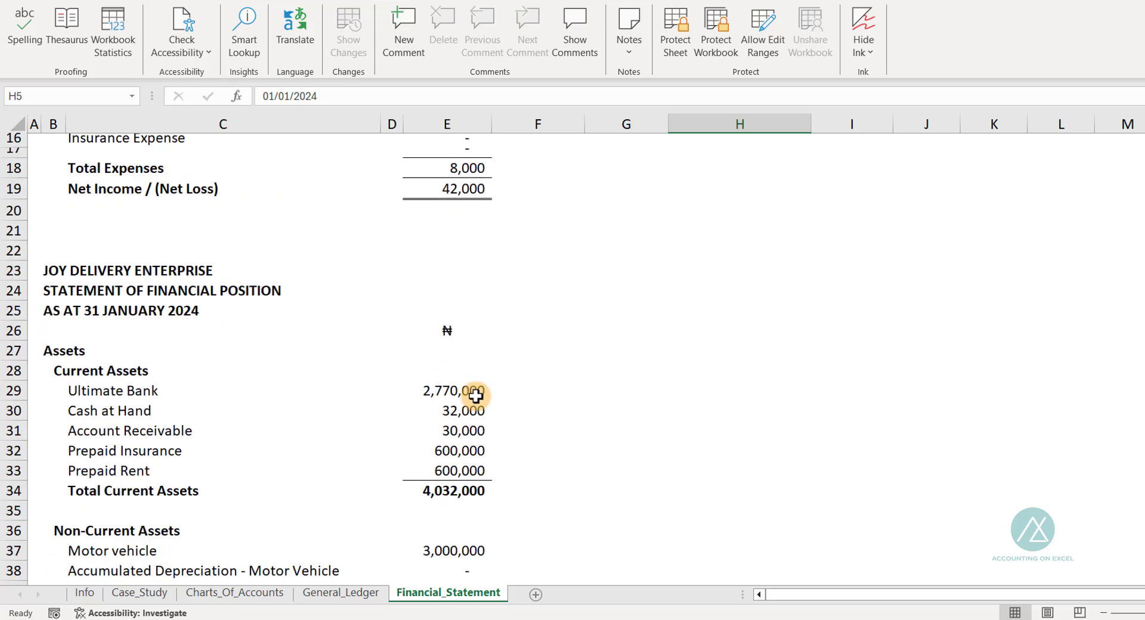
pyautogui.scroll(6, 474, 358)
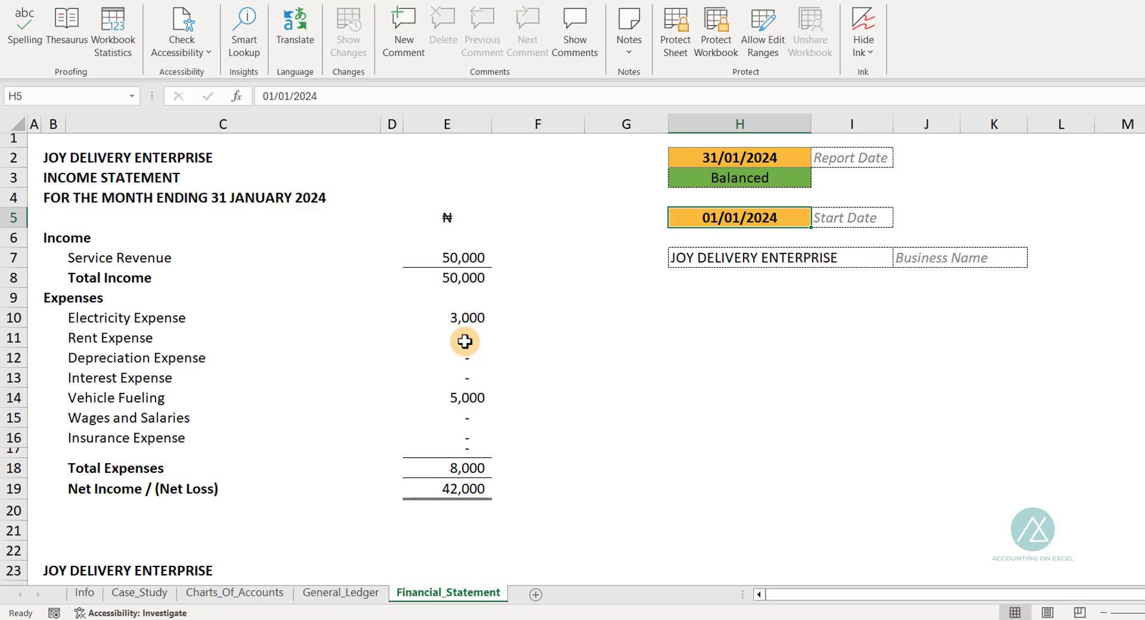
# Compare the rent, insurance and depreciation expense lines with prepaid rent, prepaid insurance and motor vehicle in the statement of financial position.
pyautogui.click(105, 341)
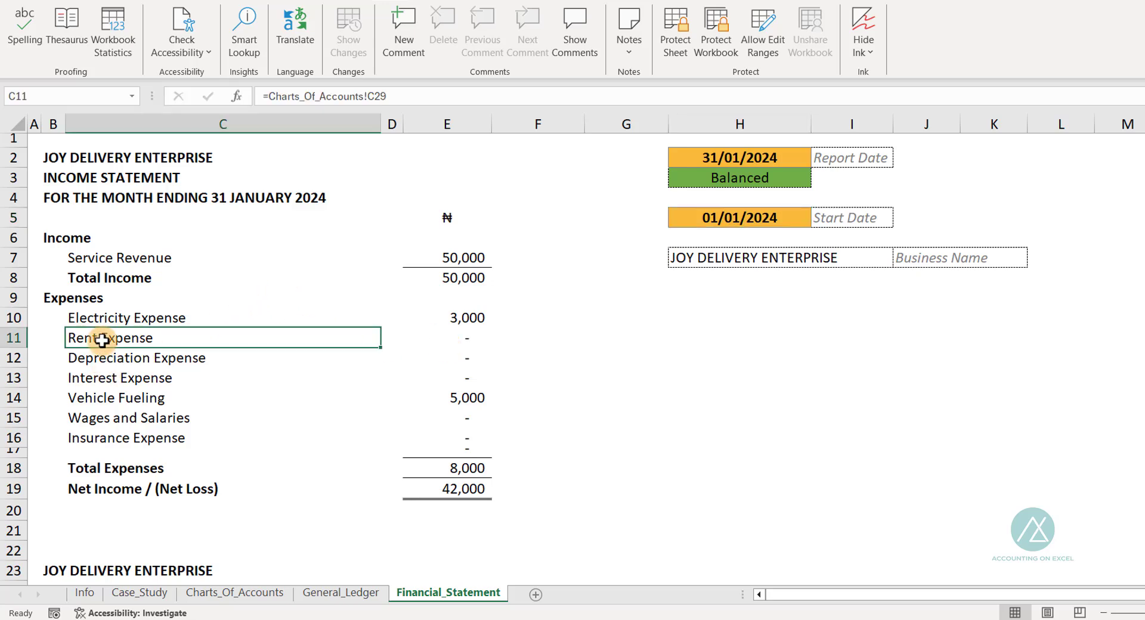
pyautogui.scroll(-6, 206, 459)
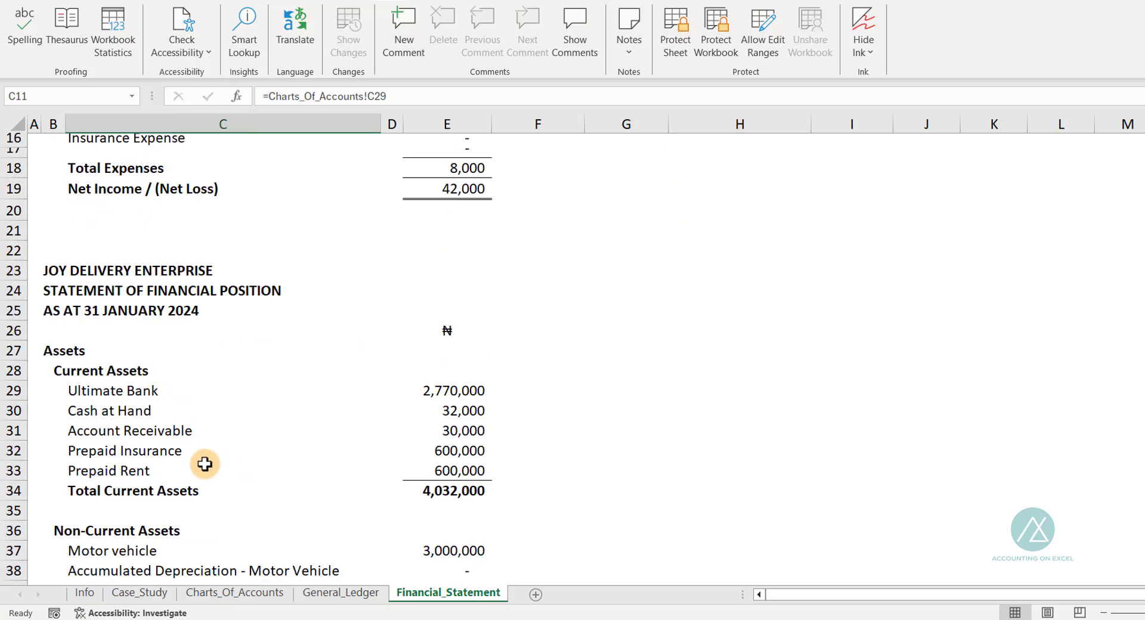
pyautogui.scroll(-2, 113, 473)
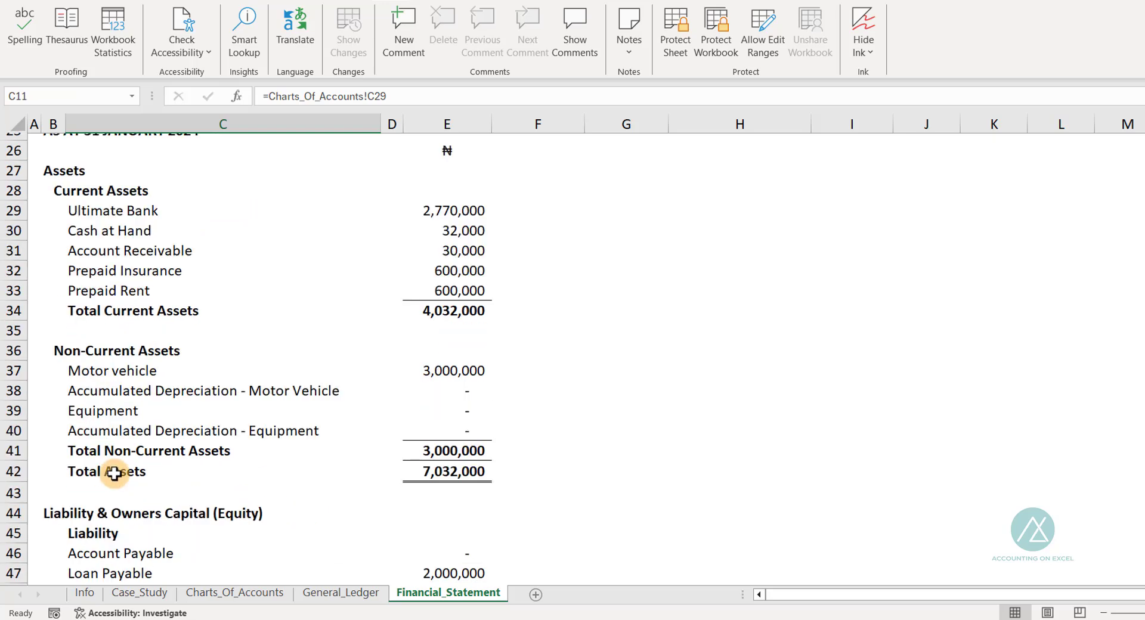
pyautogui.click(108, 293)
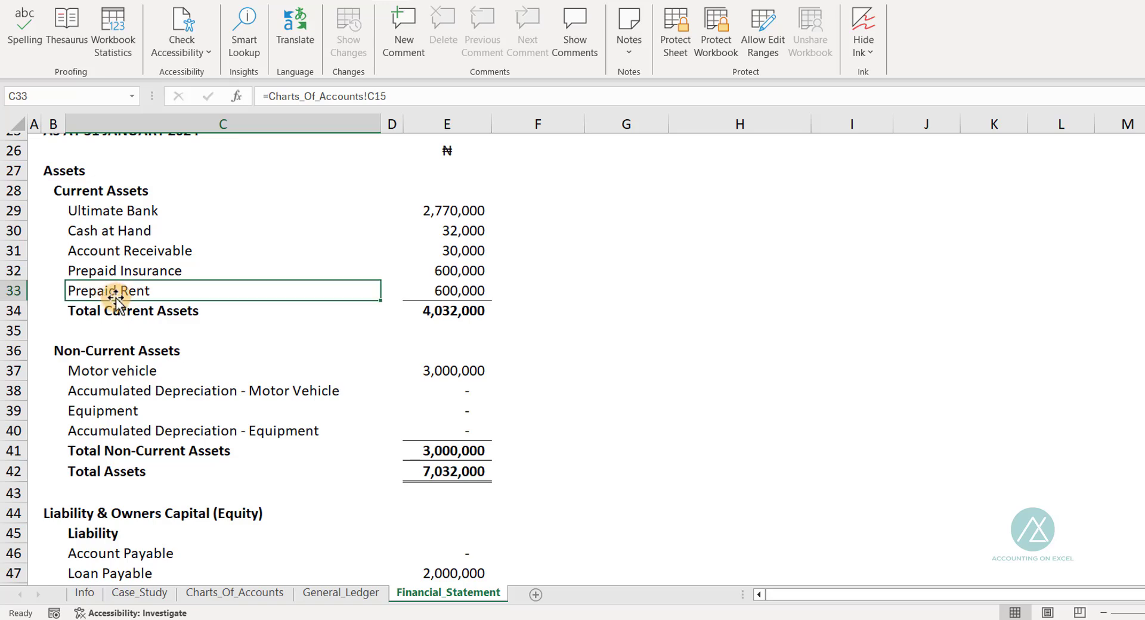
pyautogui.scroll(5, 225, 292)
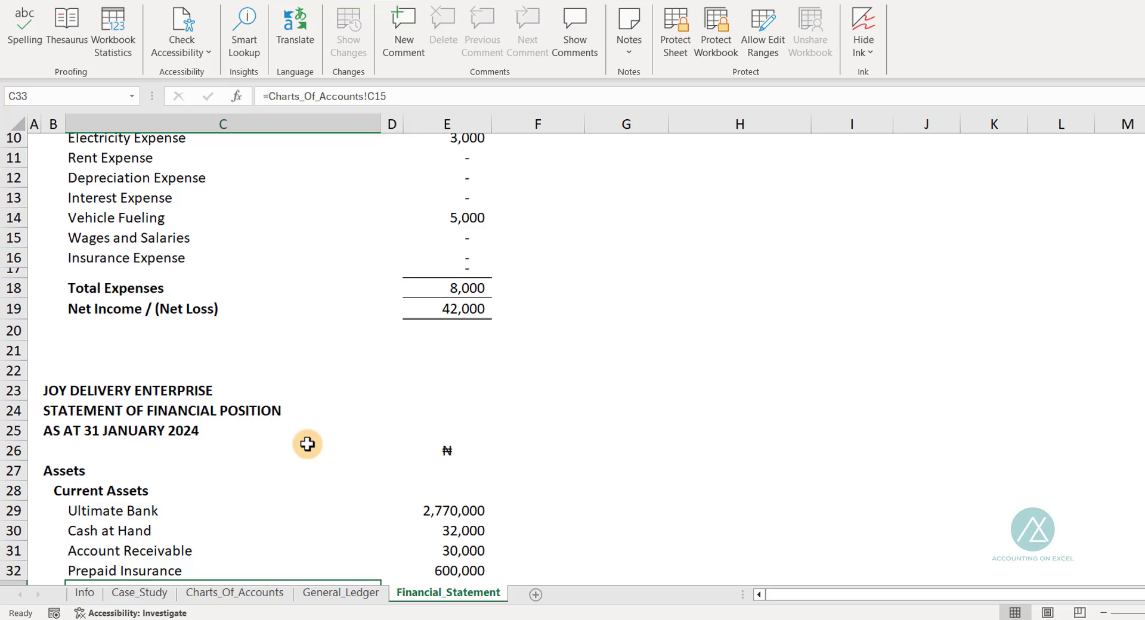
pyautogui.scroll(-3, 301, 486)
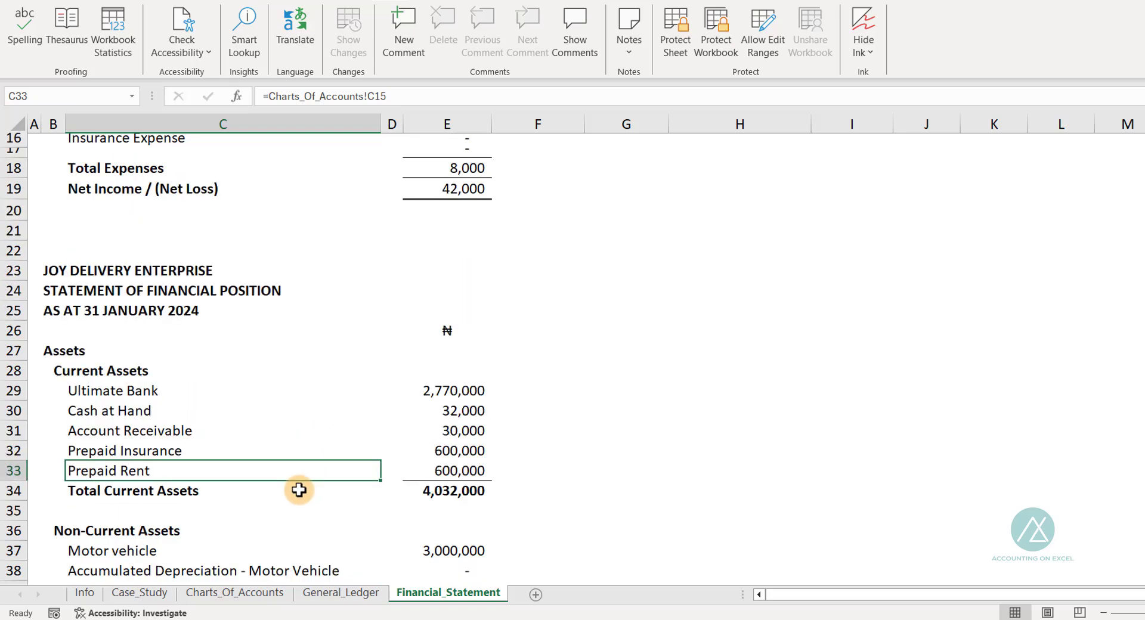
pyautogui.click(449, 411)
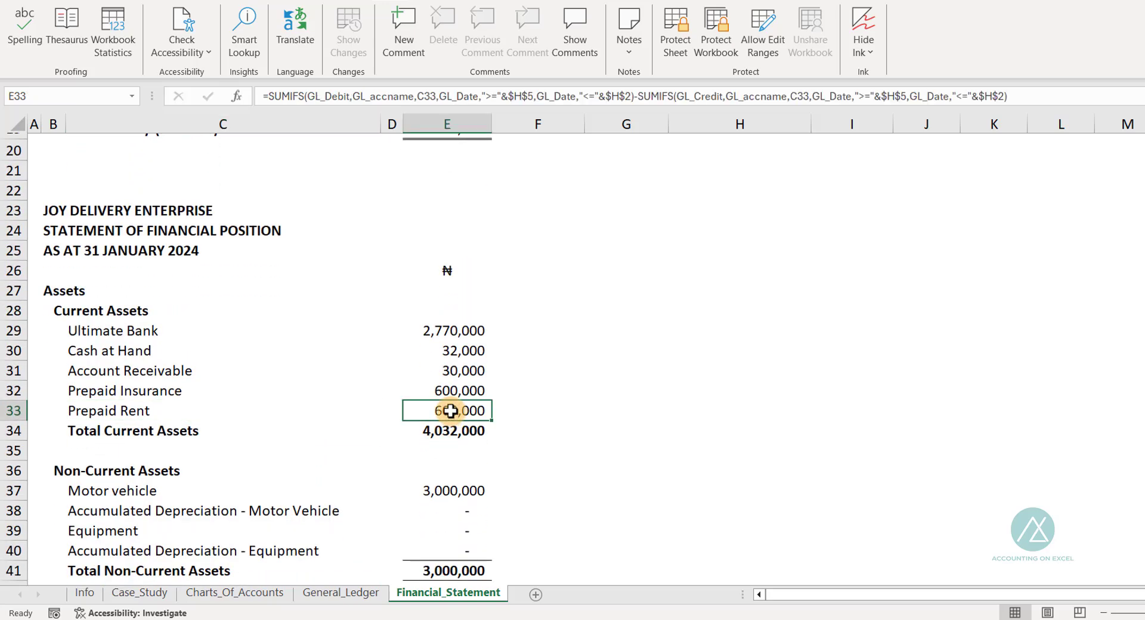
pyautogui.click(139, 391)
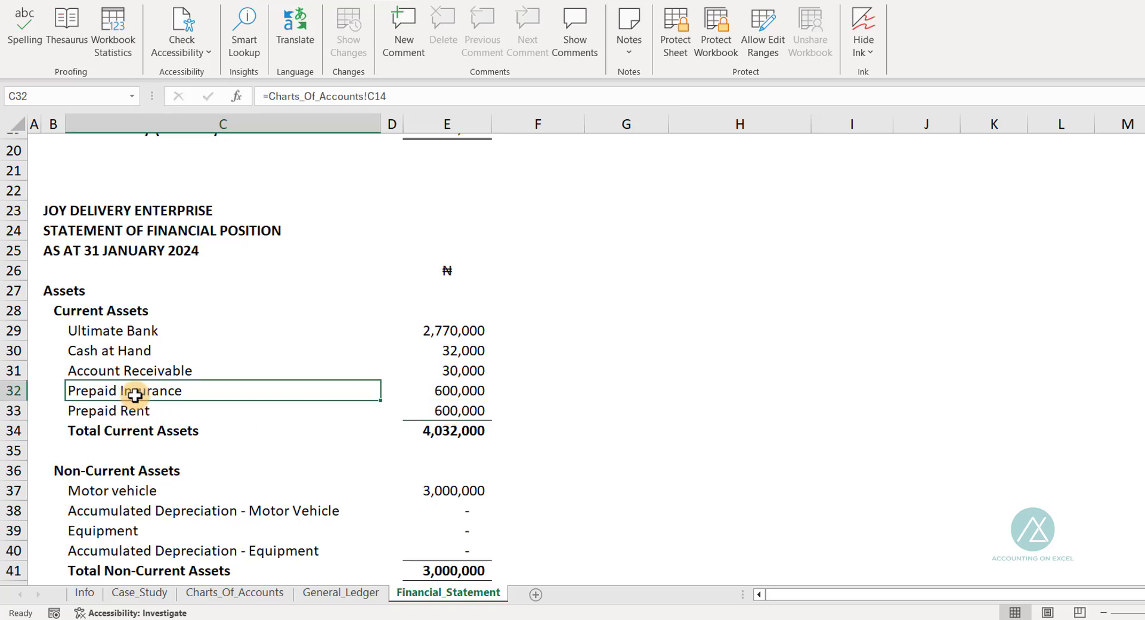
pyautogui.scroll(3, 239, 378)
pyautogui.scroll(1, 273, 324)
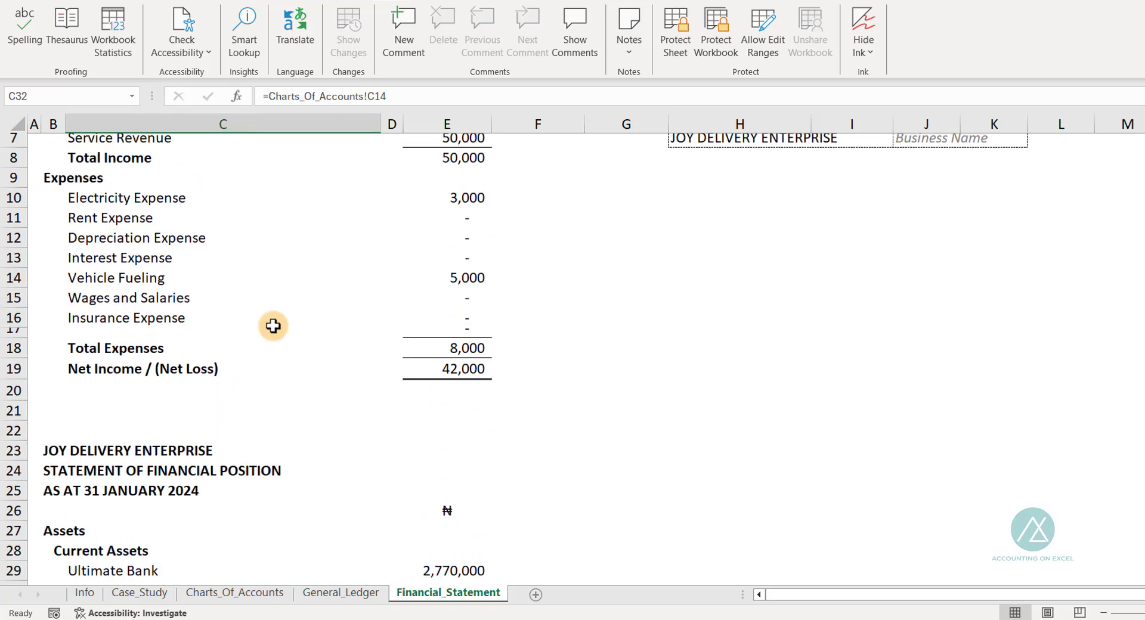
pyautogui.scroll(2, 110, 258)
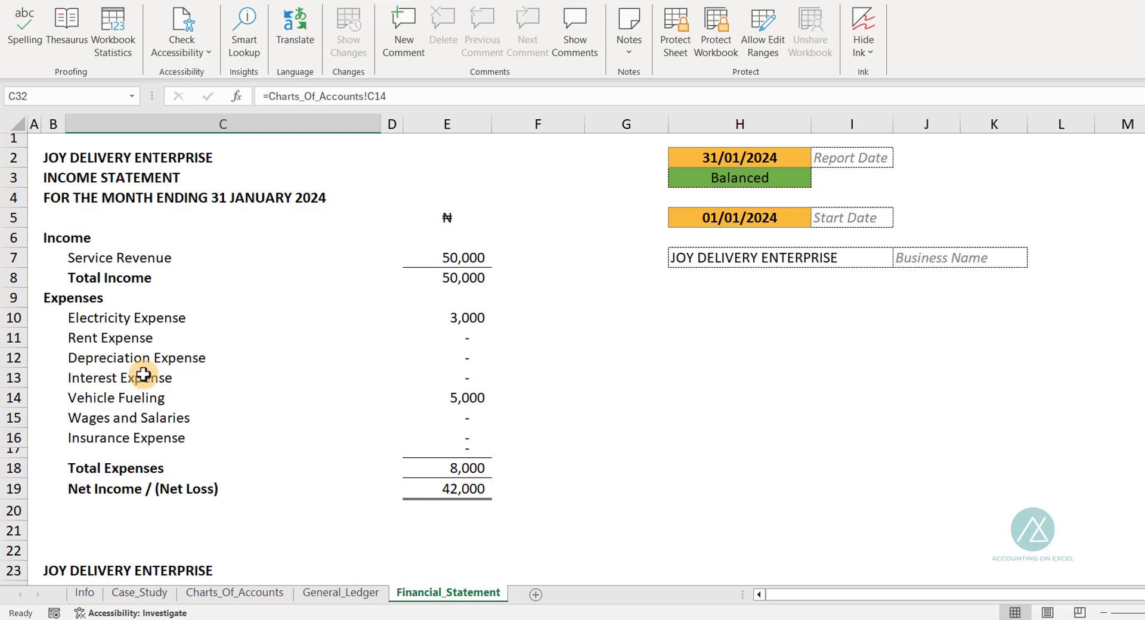
pyautogui.scroll(-7, 145, 374)
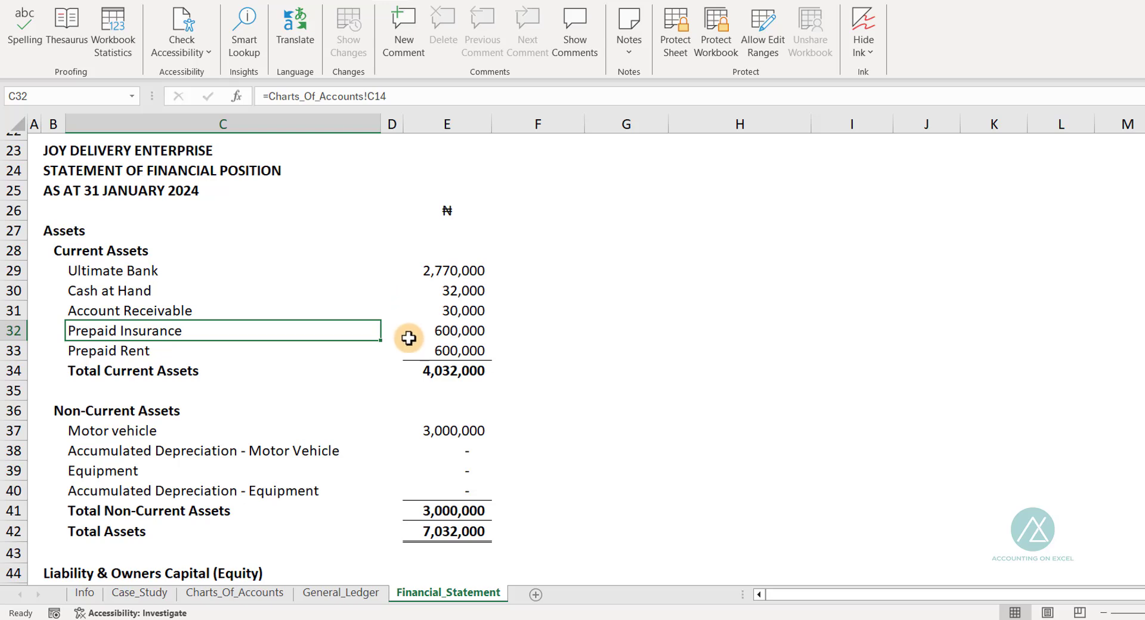
pyautogui.click(134, 433)
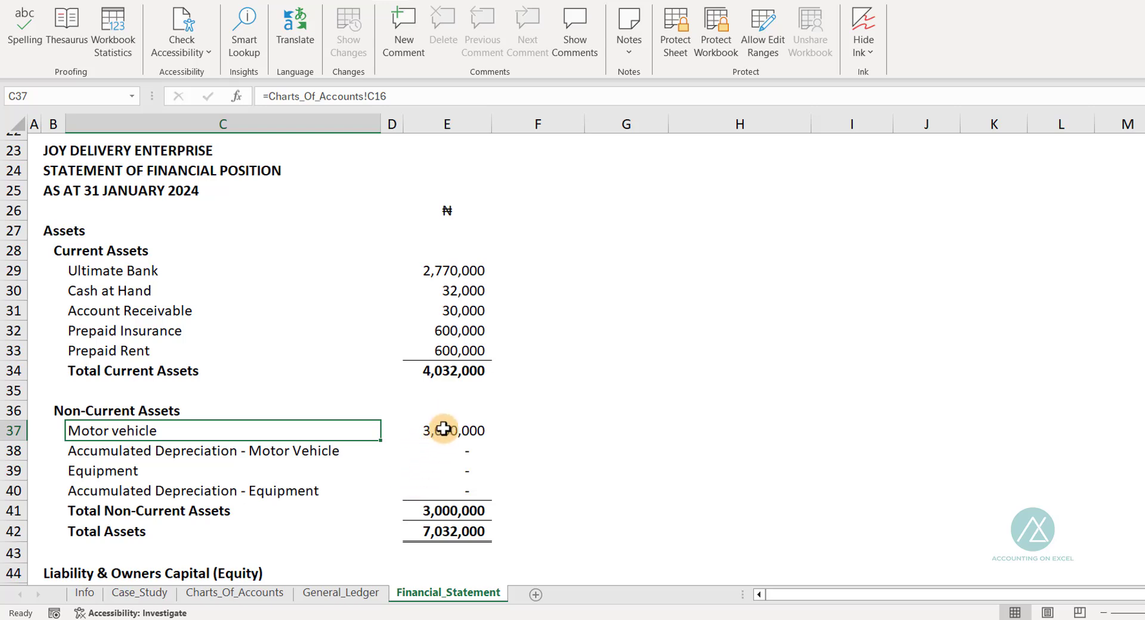
# Read the delivery van's depreciation calculation under the non-cash adjustments in the case study.
pyautogui.click(154, 594)
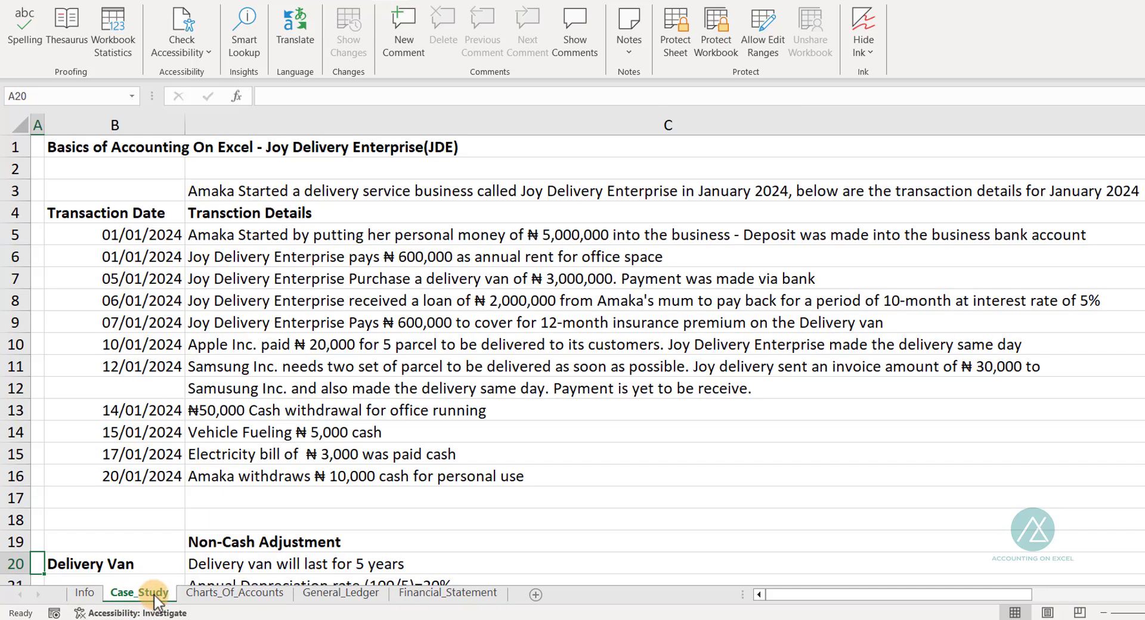
pyautogui.scroll(-2, 298, 525)
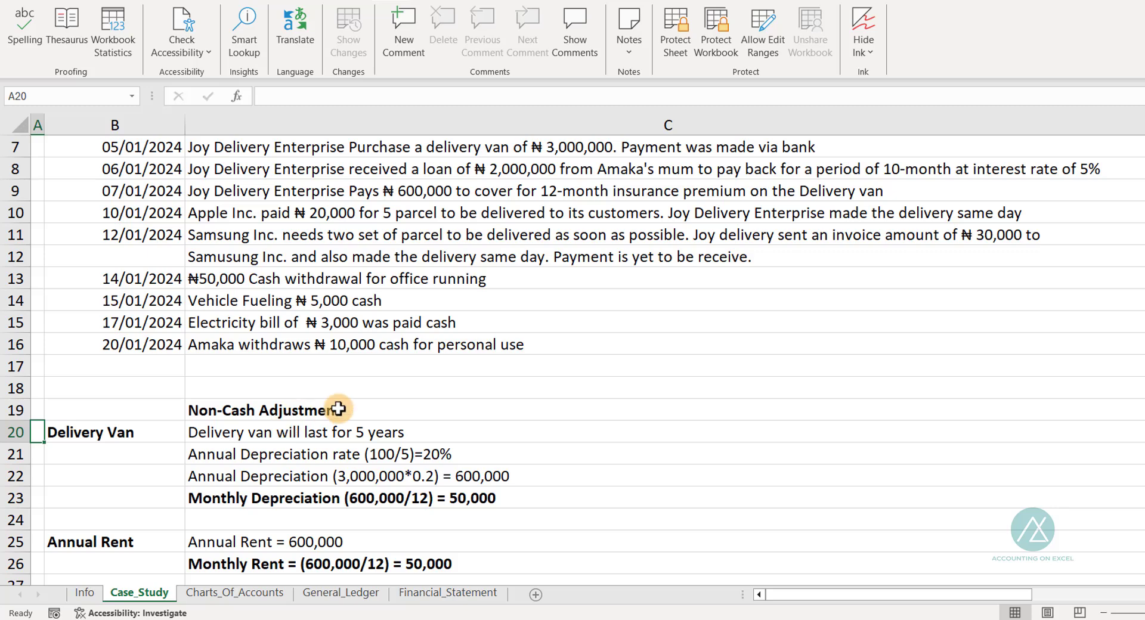
pyautogui.scroll(1, 386, 396)
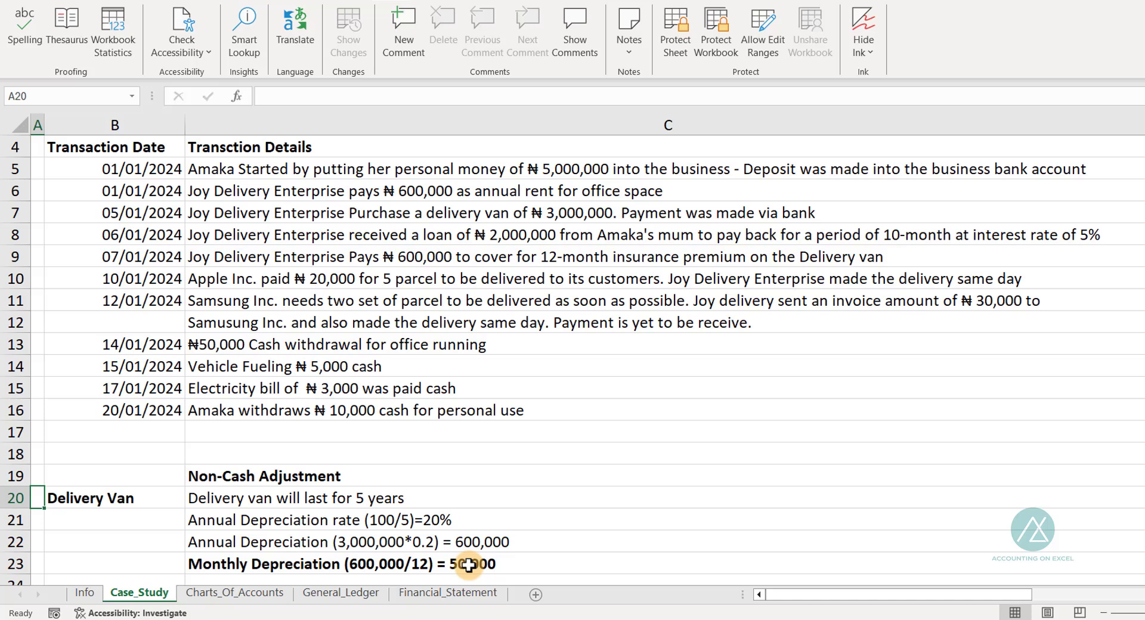
# Start a new general ledger entry in row 27 dated 31/01/2024 with the description "Depreciation on MV".
pyautogui.click(360, 594)
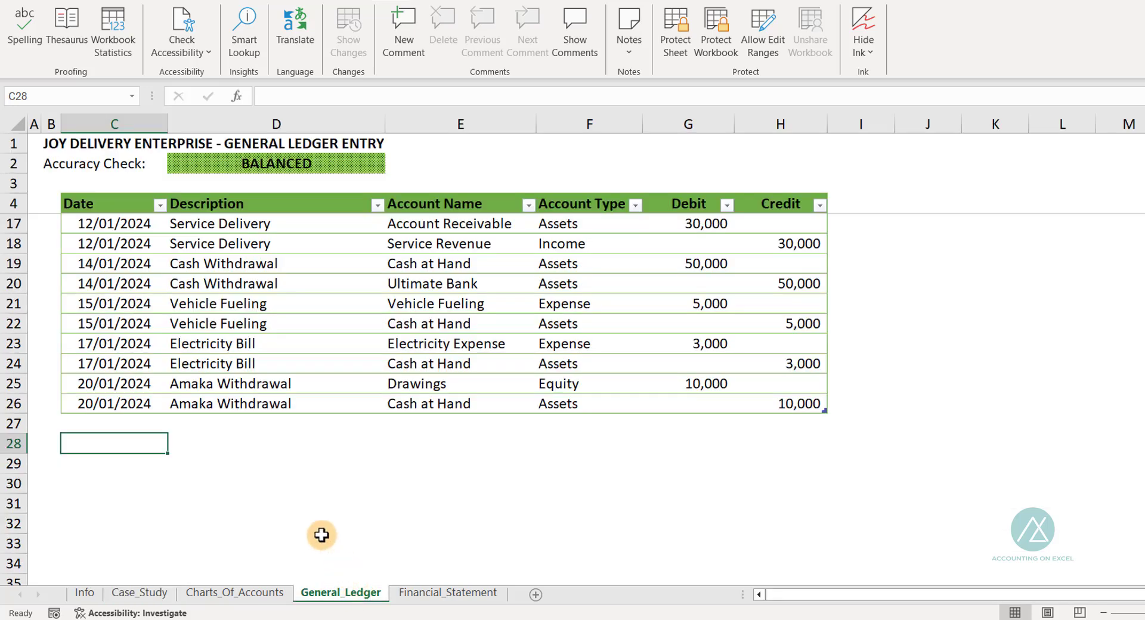
pyautogui.click(94, 421)
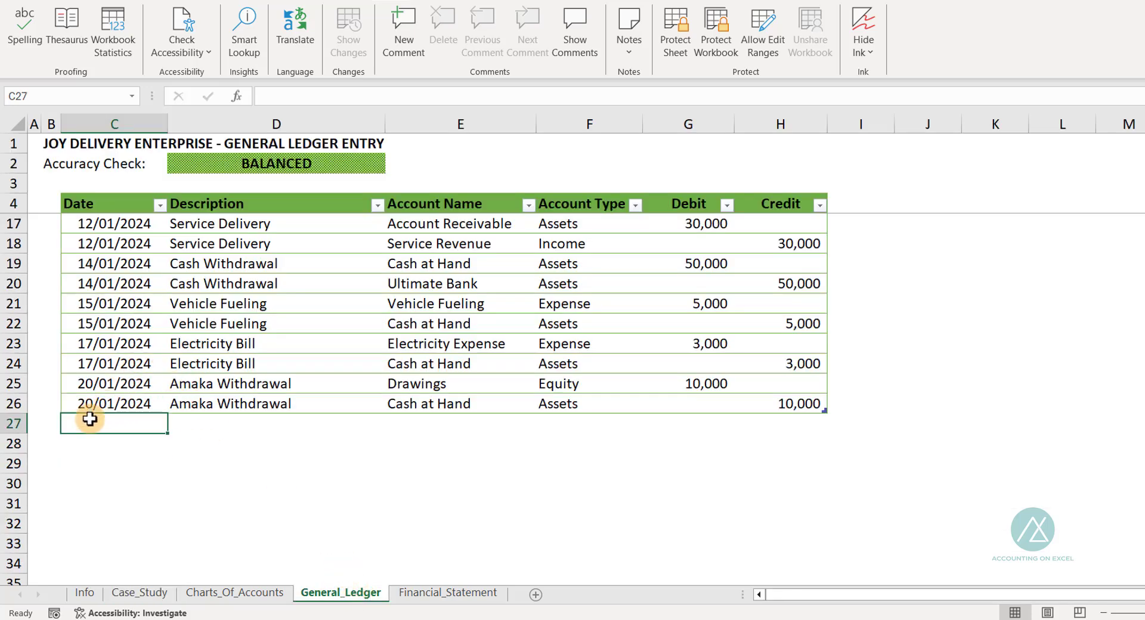
pyautogui.write('31/01/2024')
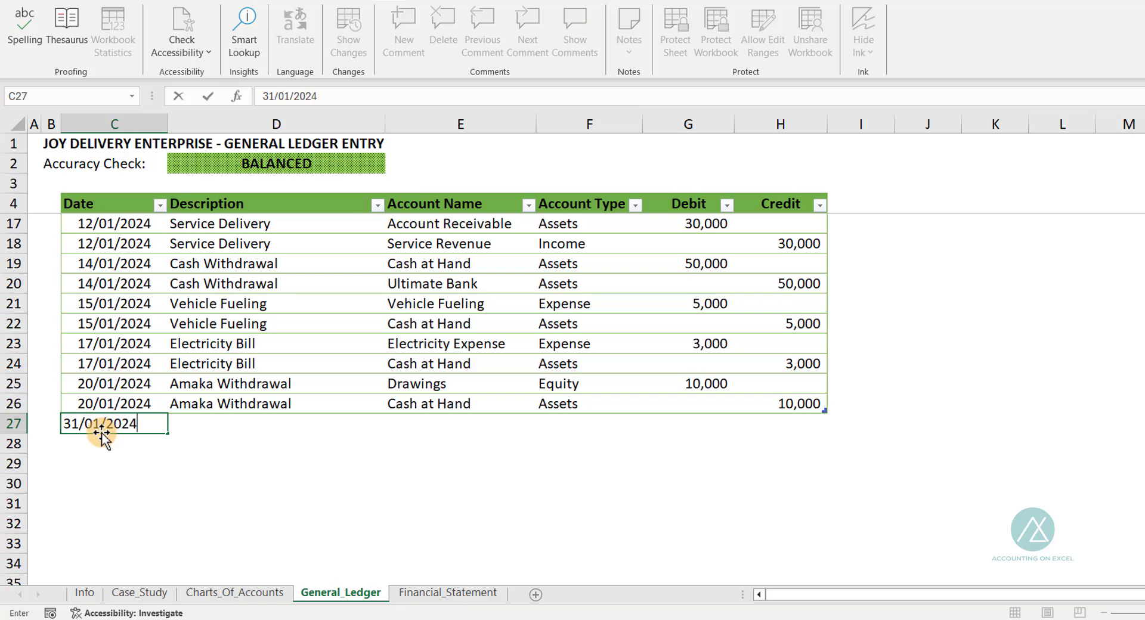
pyautogui.press('Tab')
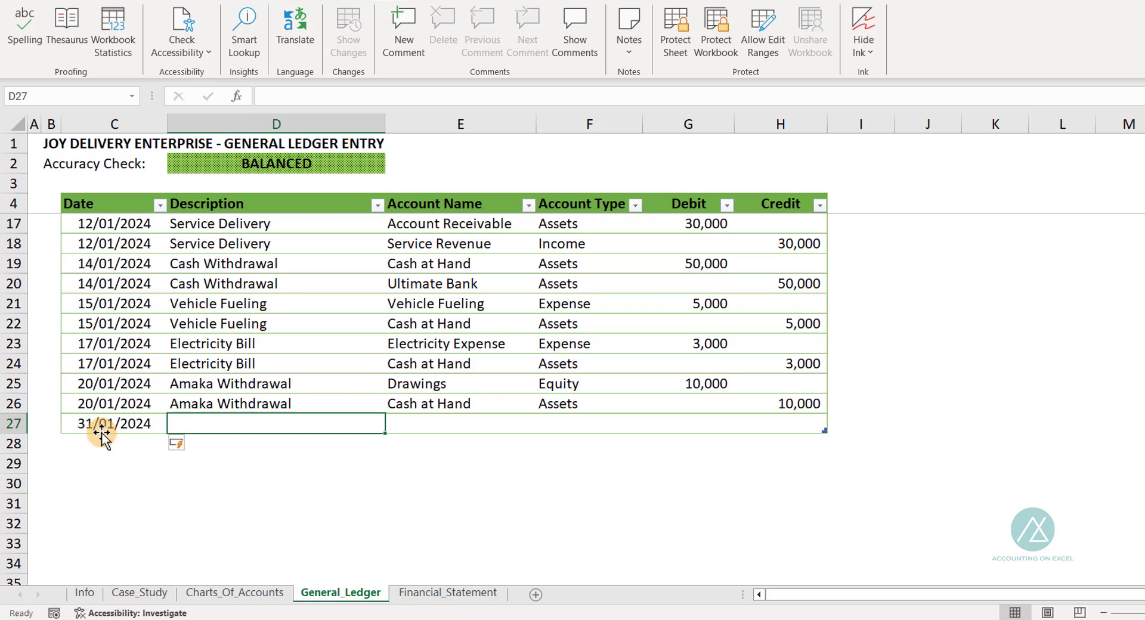
pyautogui.write('D')
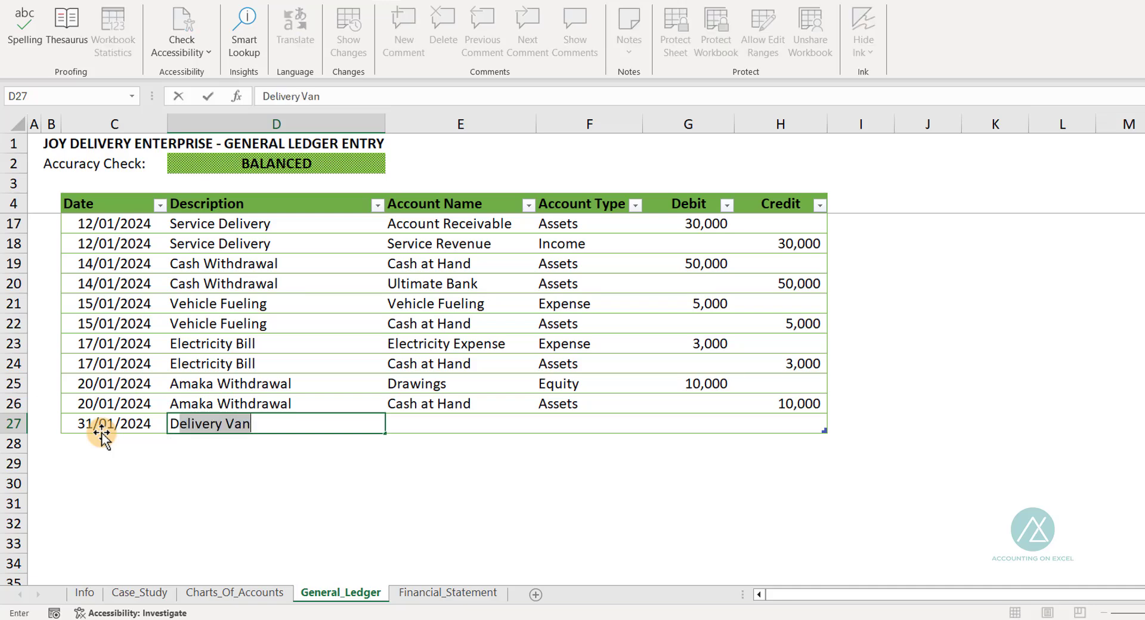
pyautogui.write('epreciation')
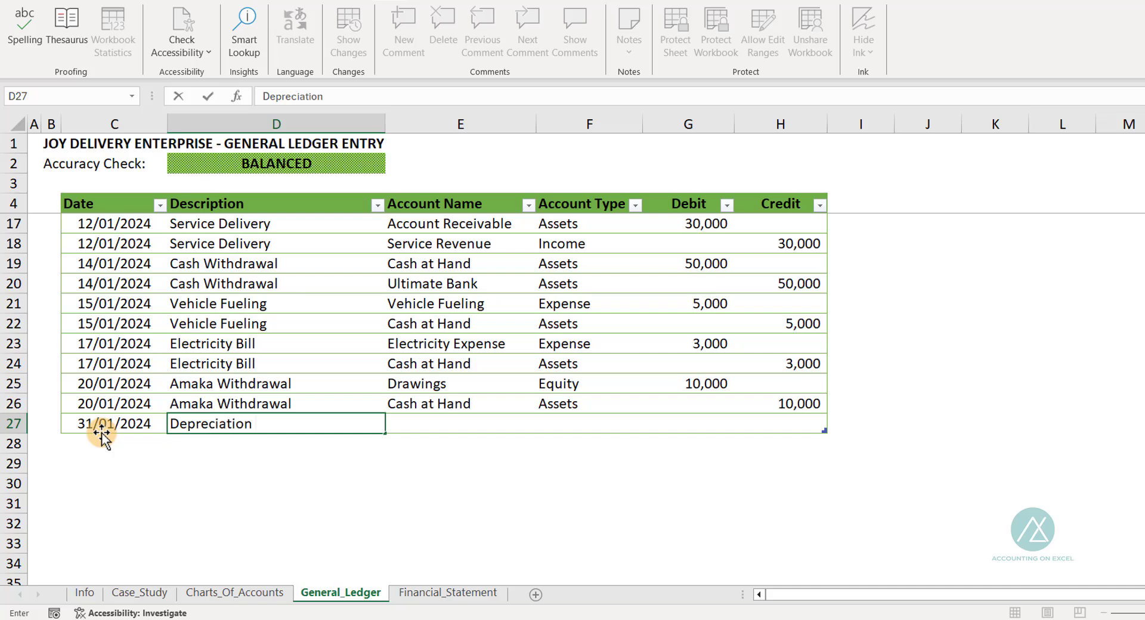
pyautogui.write(' on MV')
pyautogui.press('Tab')
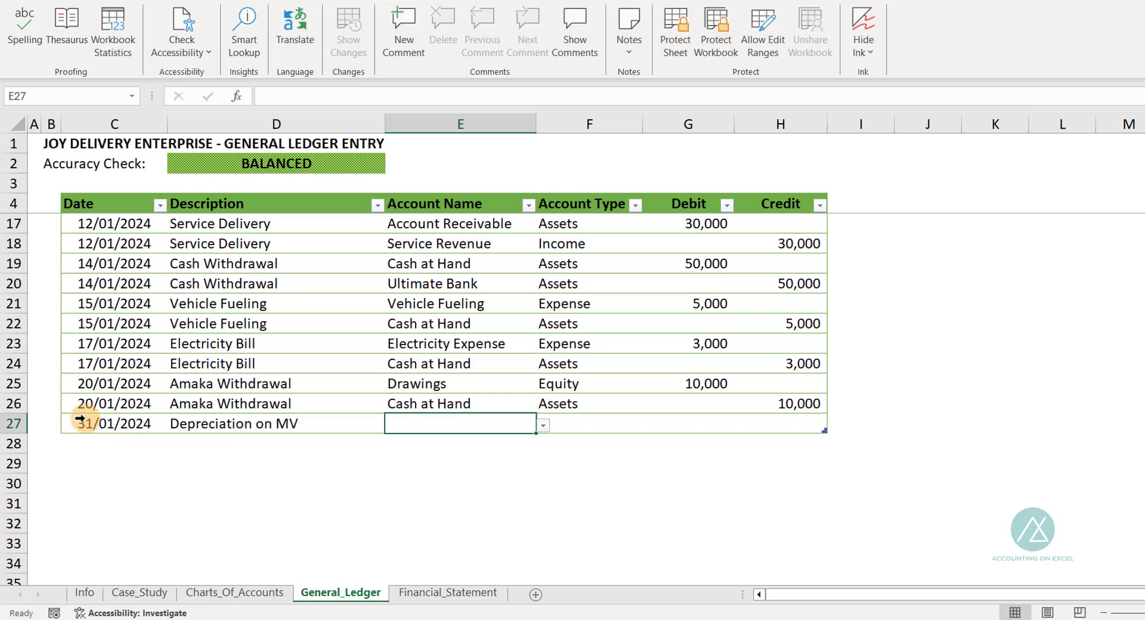
# Assign the row 27 depreciation entry to the Depreciation Expense account with a debit of 50,000.
pyautogui.click(544, 425)
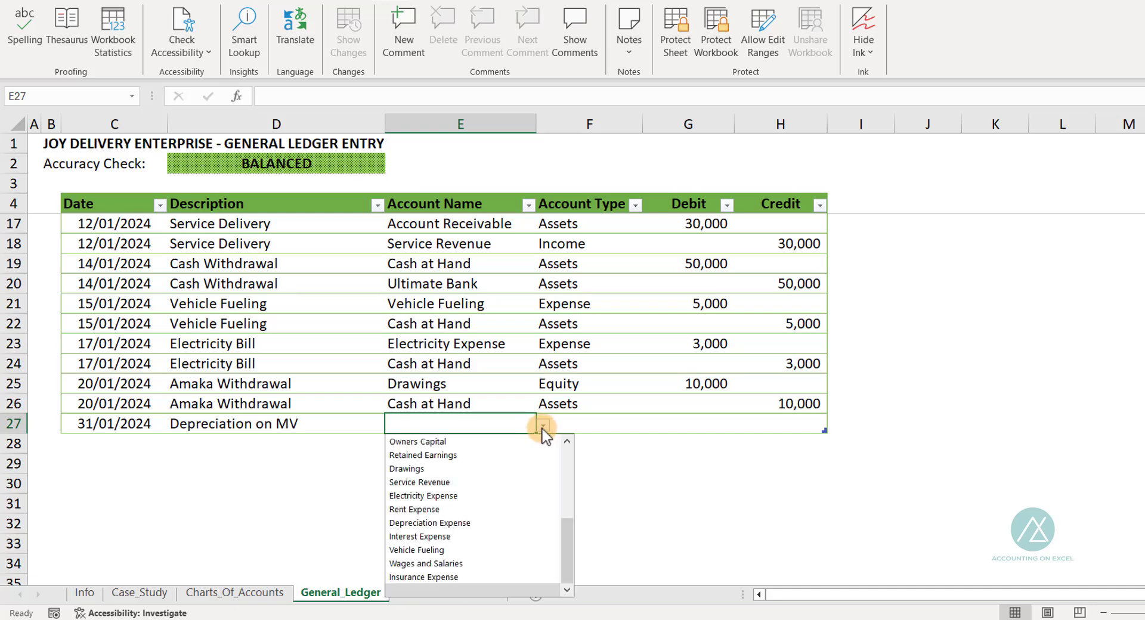
pyautogui.click(483, 524)
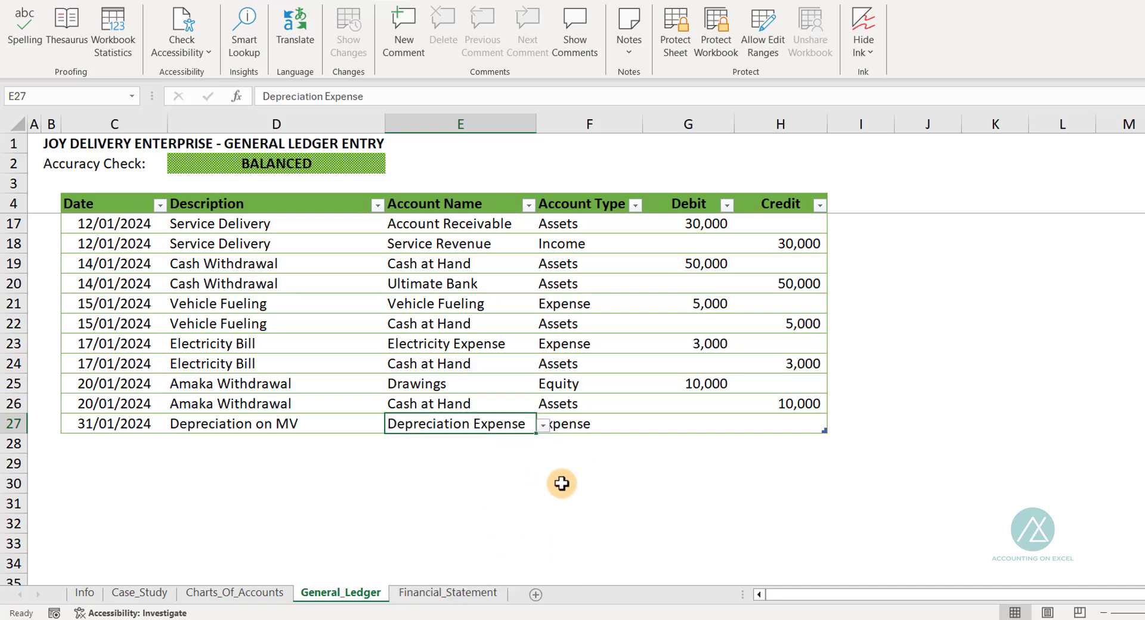
pyautogui.press('Tab')
pyautogui.press('Tab')
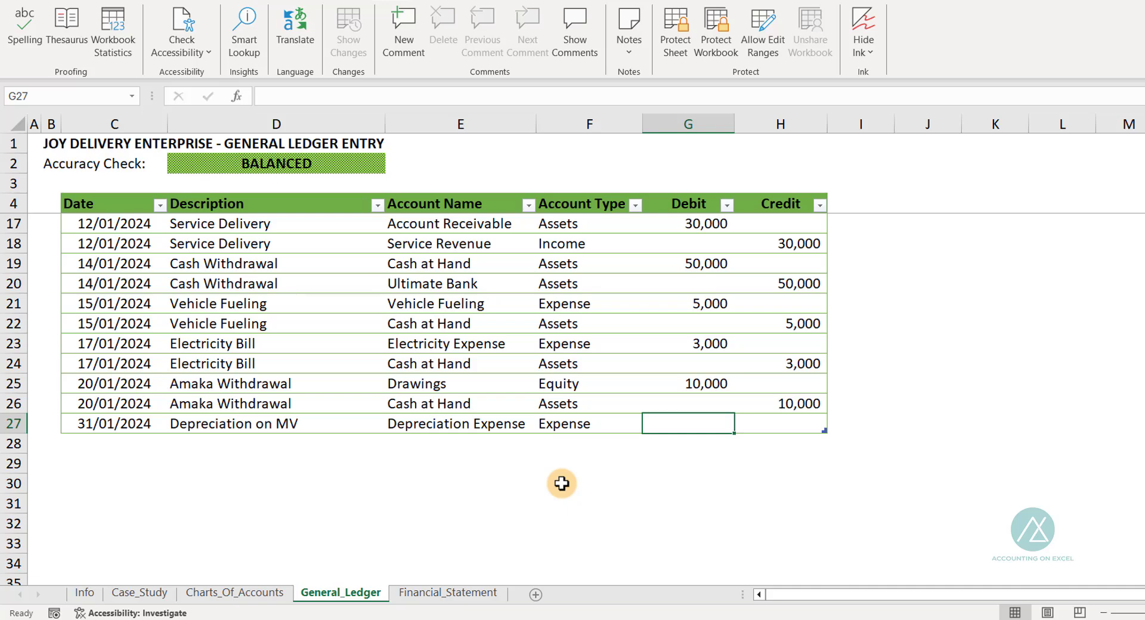
pyautogui.write('50000')
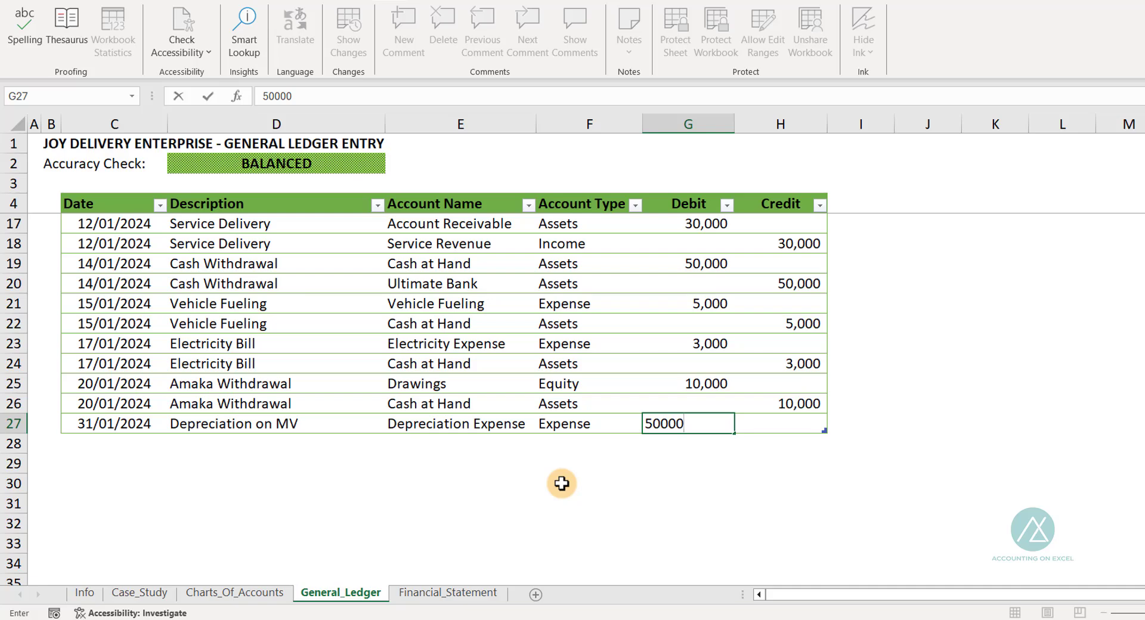
pyautogui.press('Tab')
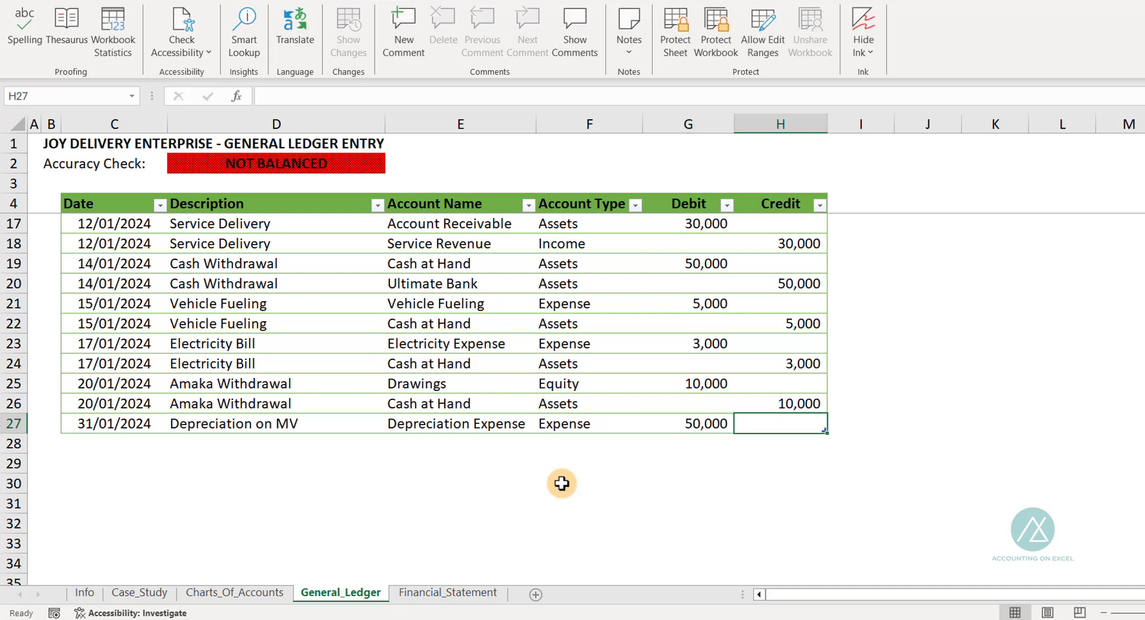
# Add a matching ledger line in row 28 with the date 31/01/2024 and description "Depreciation on MV" copied from the line above.
pyautogui.press('Tab')
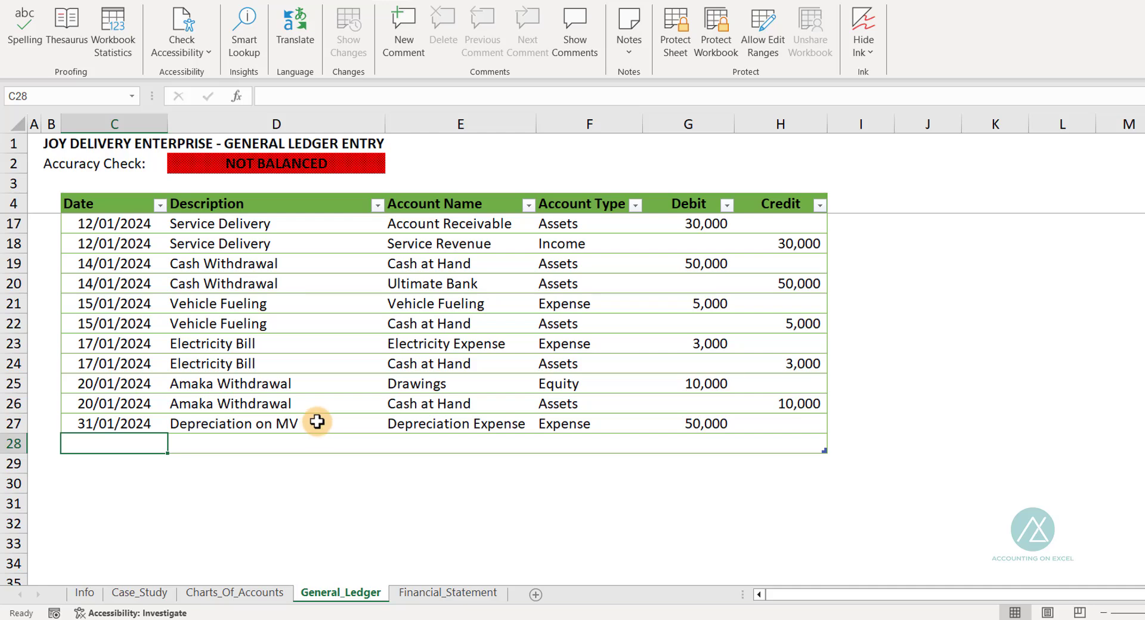
pyautogui.hotkey('ctrl', 'd')
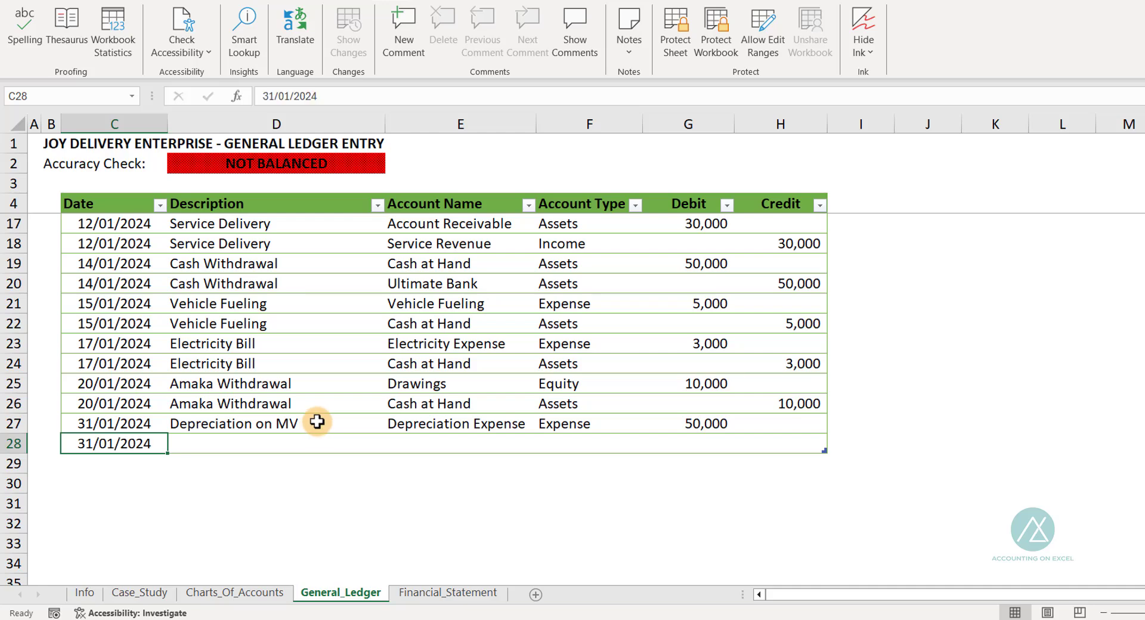
pyautogui.press('Tab')
pyautogui.hotkey('ctrl', 'd')
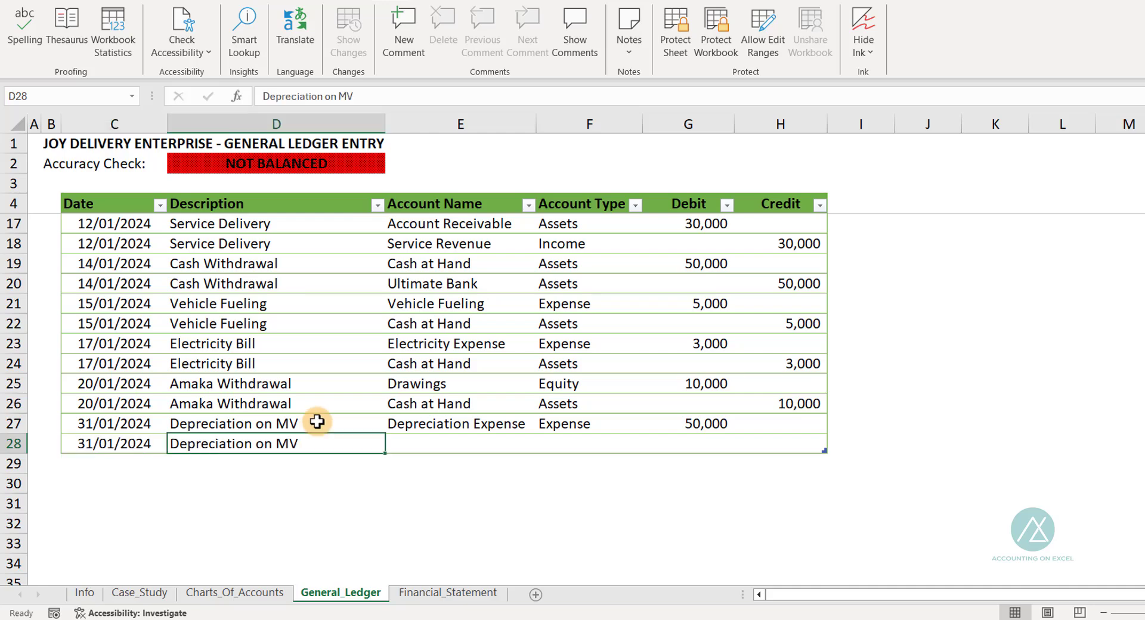
pyautogui.press('Tab')
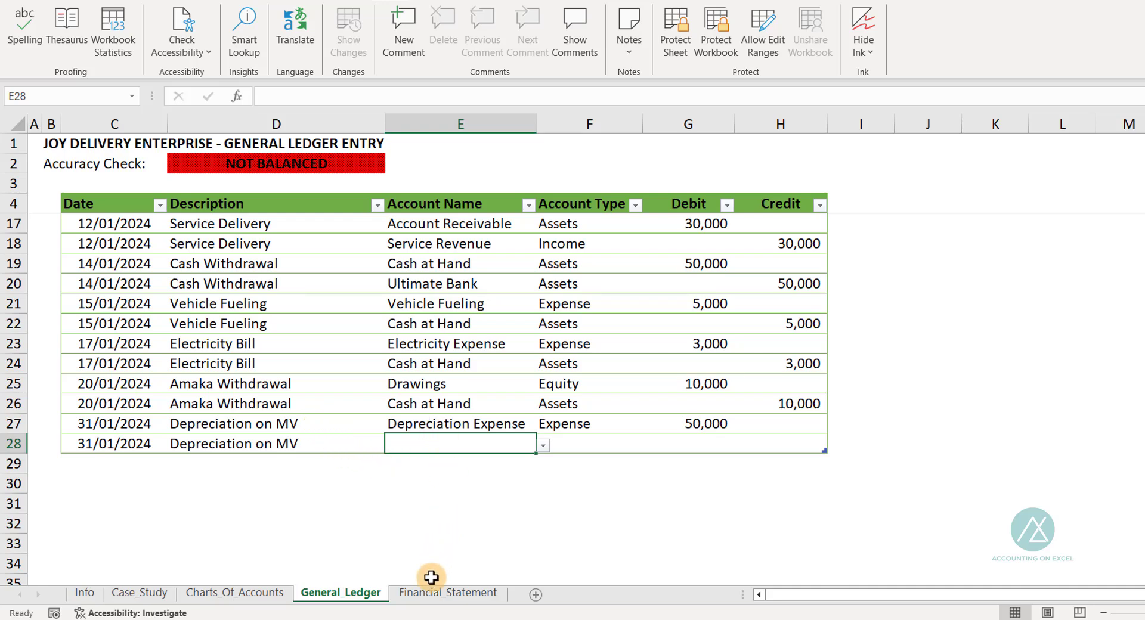
# Examine the motor vehicle and its accumulated depreciation lines in the statement of financial position.
pyautogui.click(426, 594)
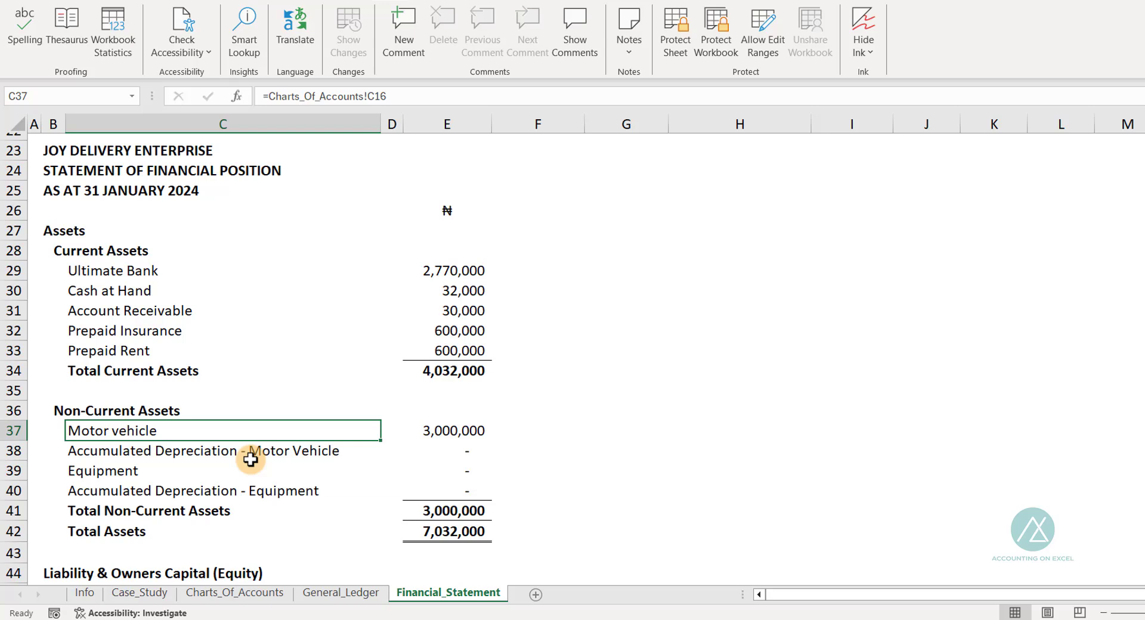
pyautogui.click(161, 451)
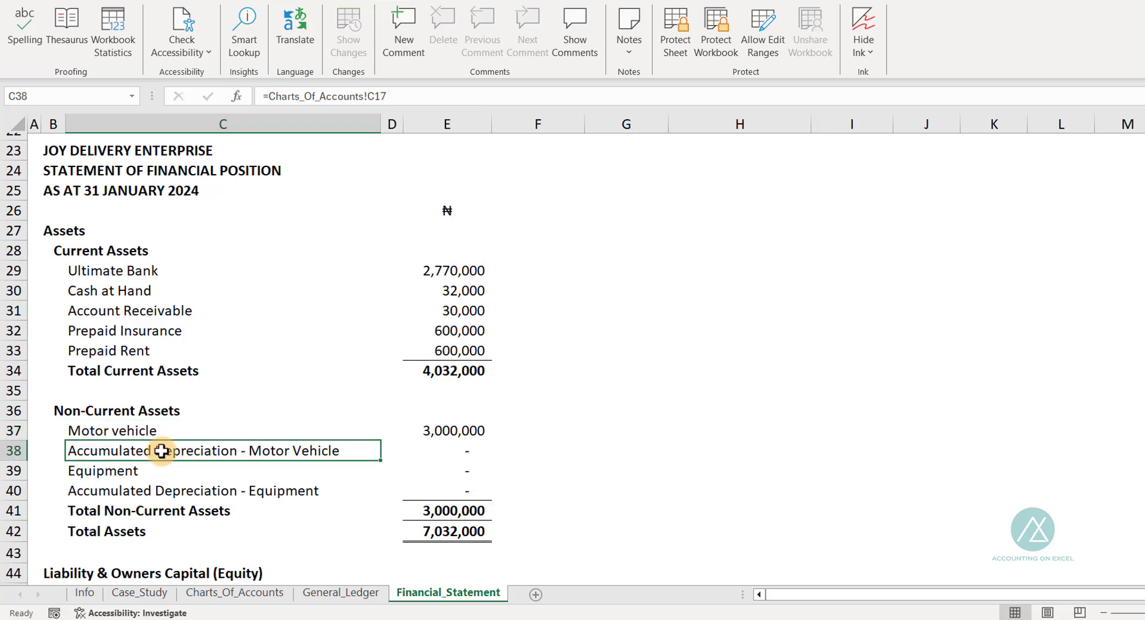
pyautogui.click(123, 430)
pyautogui.click(438, 430)
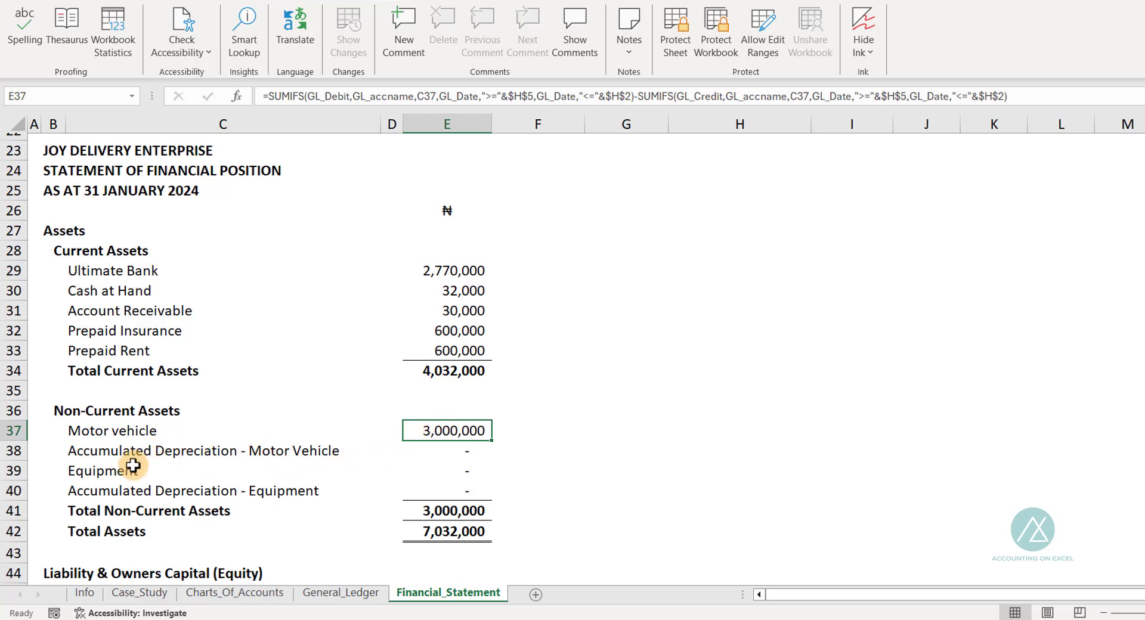
pyautogui.click(201, 448)
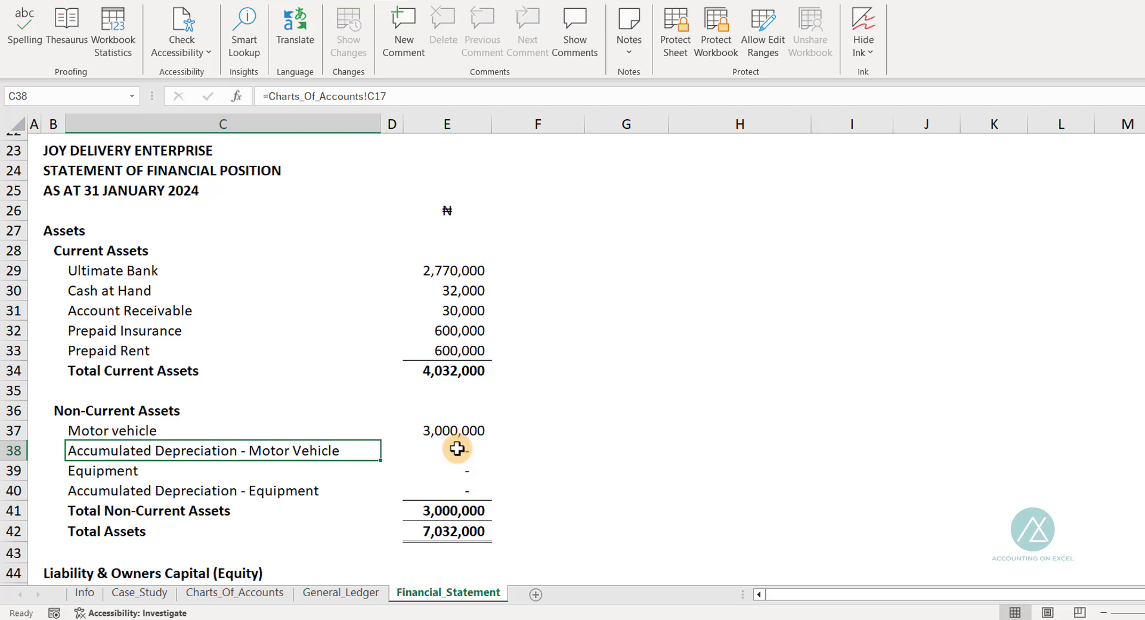
# Assign ledger row 28 to the "Accumulated Depreciation - Motor Vehicle" account with a credit of 50,000.
pyautogui.click(316, 593)
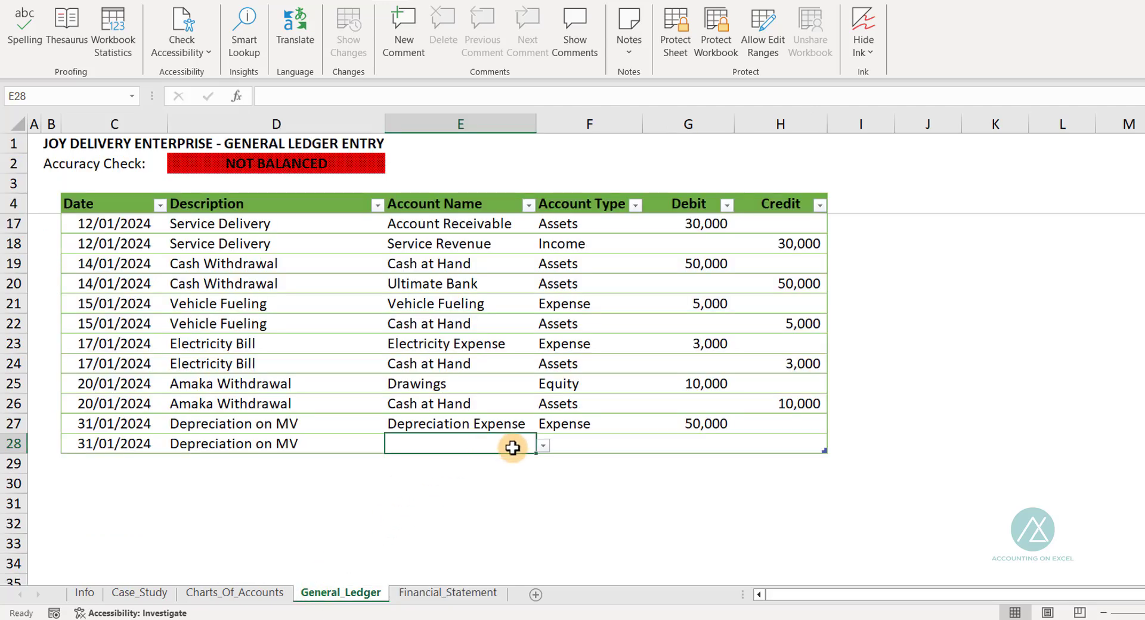
pyautogui.click(543, 445)
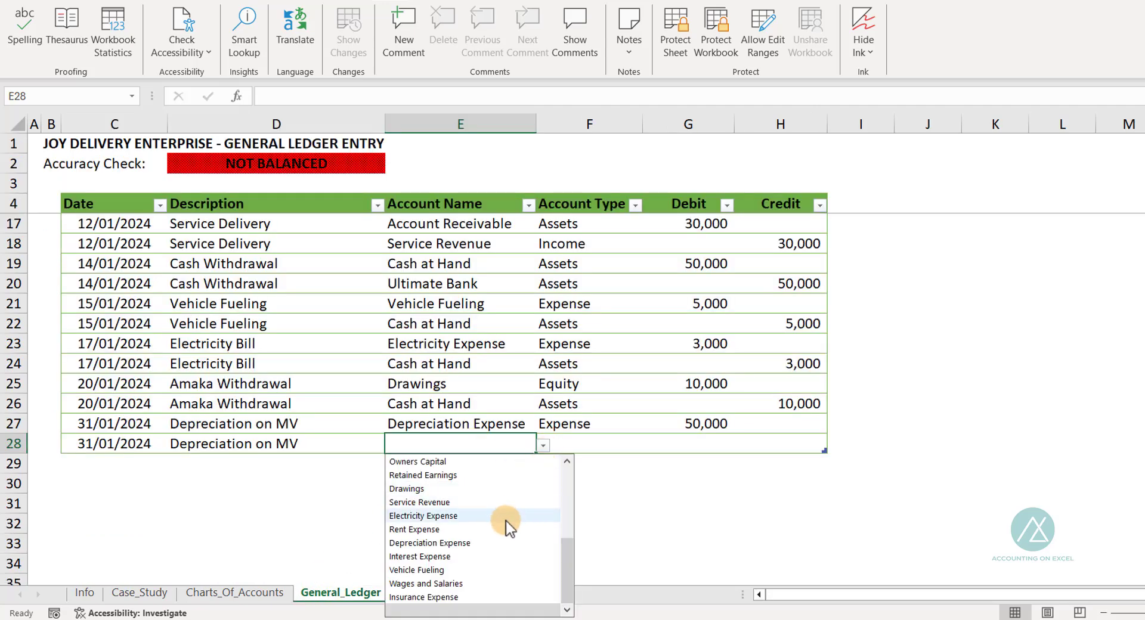
pyautogui.moveTo(571, 563); pyautogui.dragTo(561, 478)
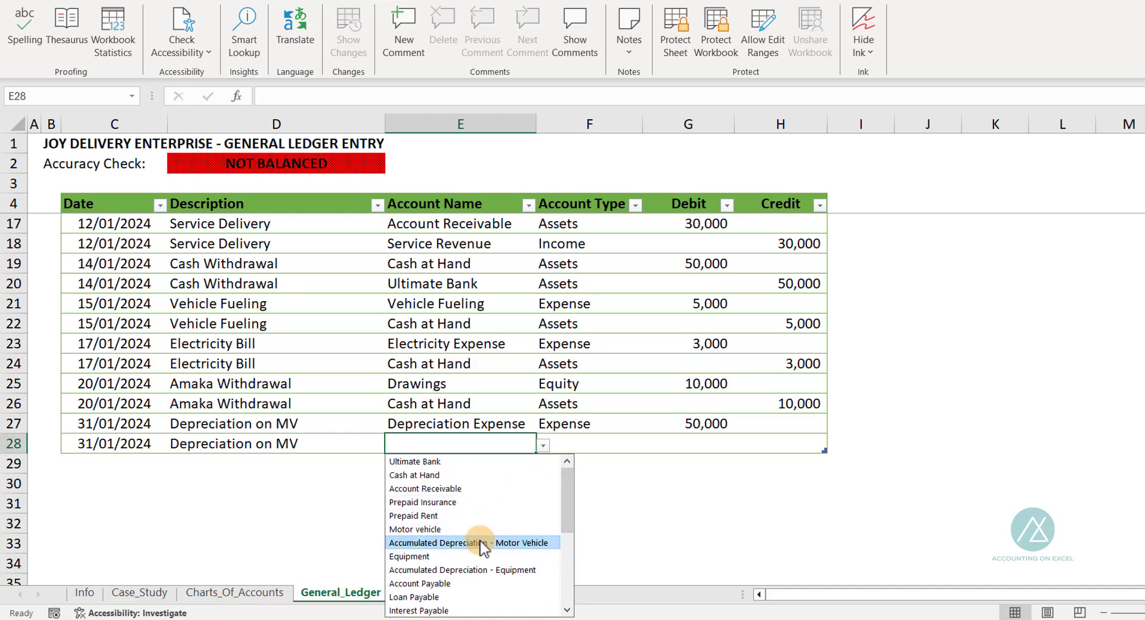
pyautogui.click(482, 544)
pyautogui.press('Right')
pyautogui.press('Right')
pyautogui.press('Right')
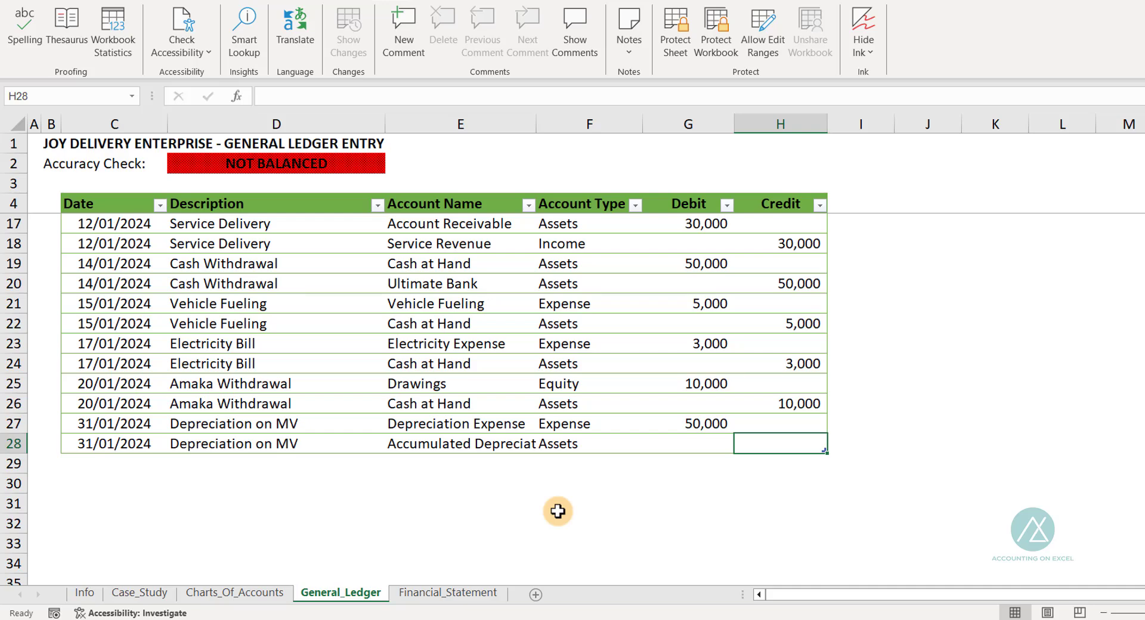
pyautogui.write('50000')
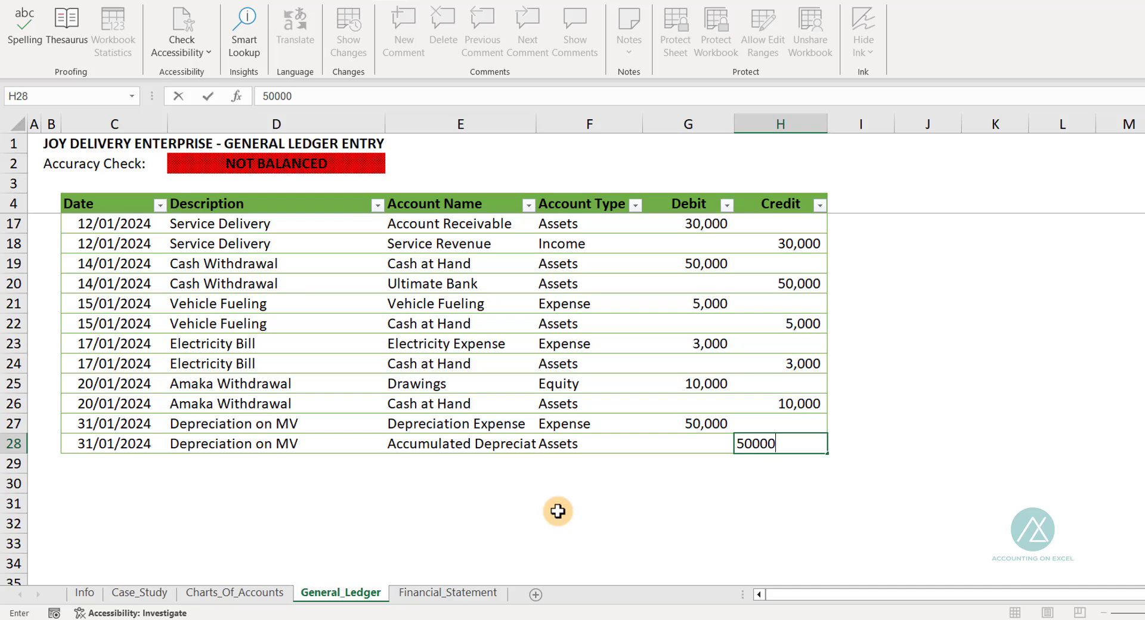
pyautogui.press('Tab')
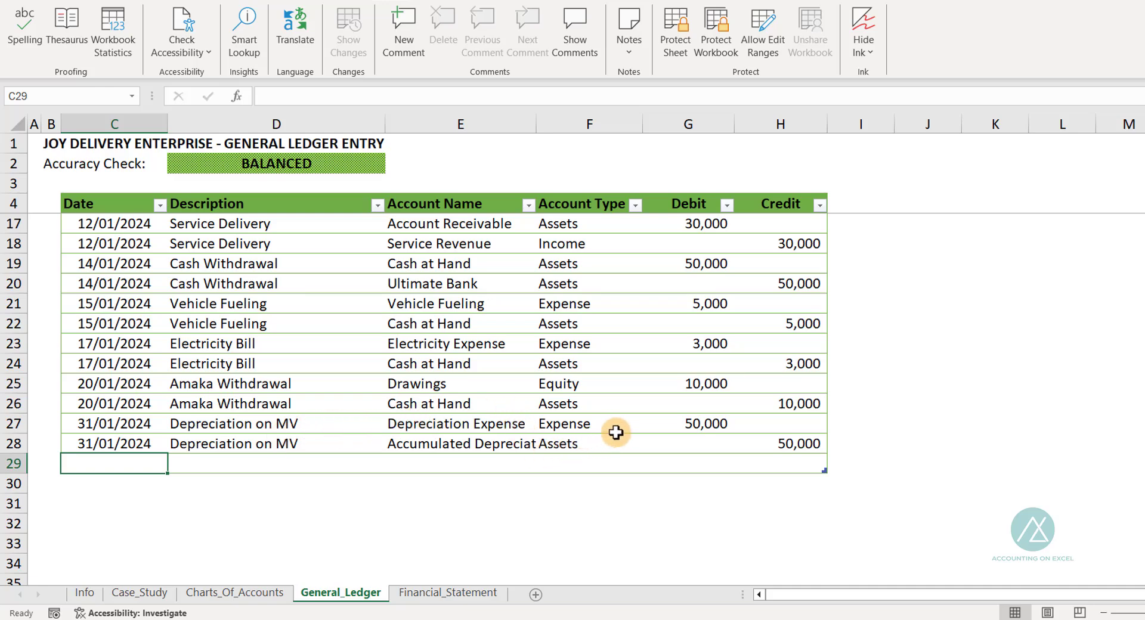
# Check the depreciation expense in the income statement and the motor vehicle's accumulated depreciation in the statement of financial position.
pyautogui.click(464, 593)
pyautogui.scroll(7, 342, 393)
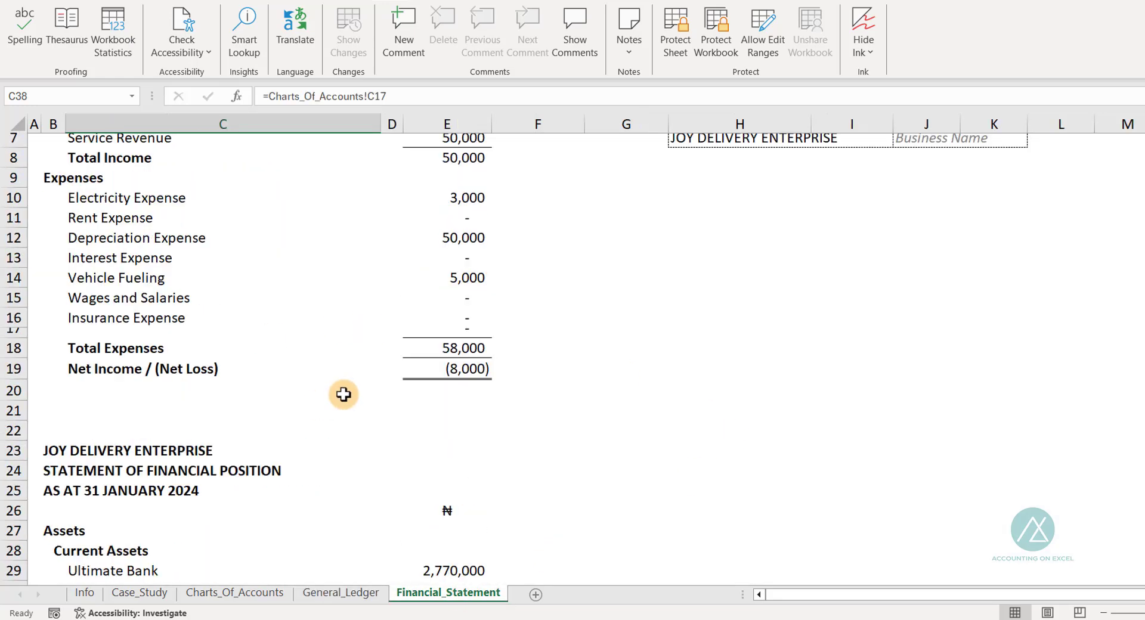
pyautogui.click(167, 360)
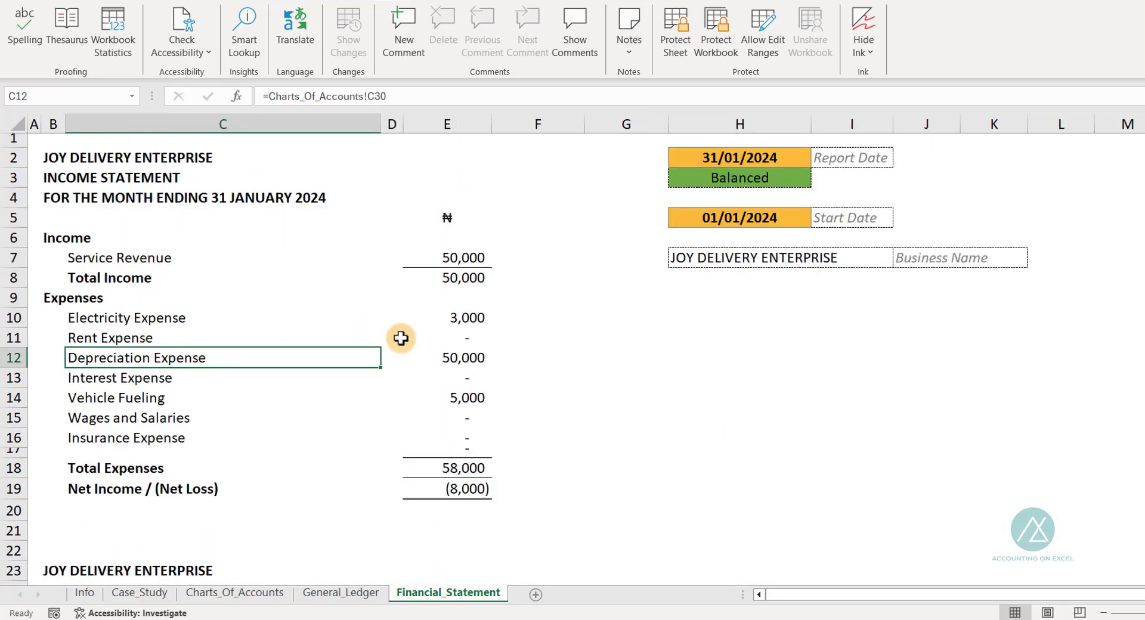
pyautogui.click(440, 358)
pyautogui.scroll(-9, 429, 485)
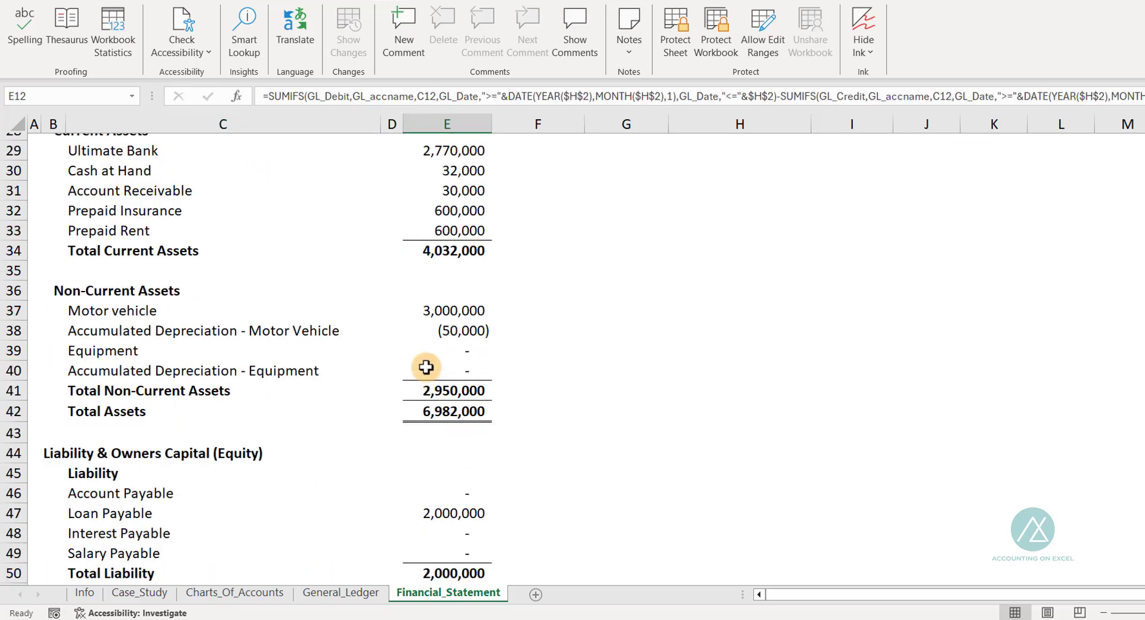
pyautogui.click(463, 330)
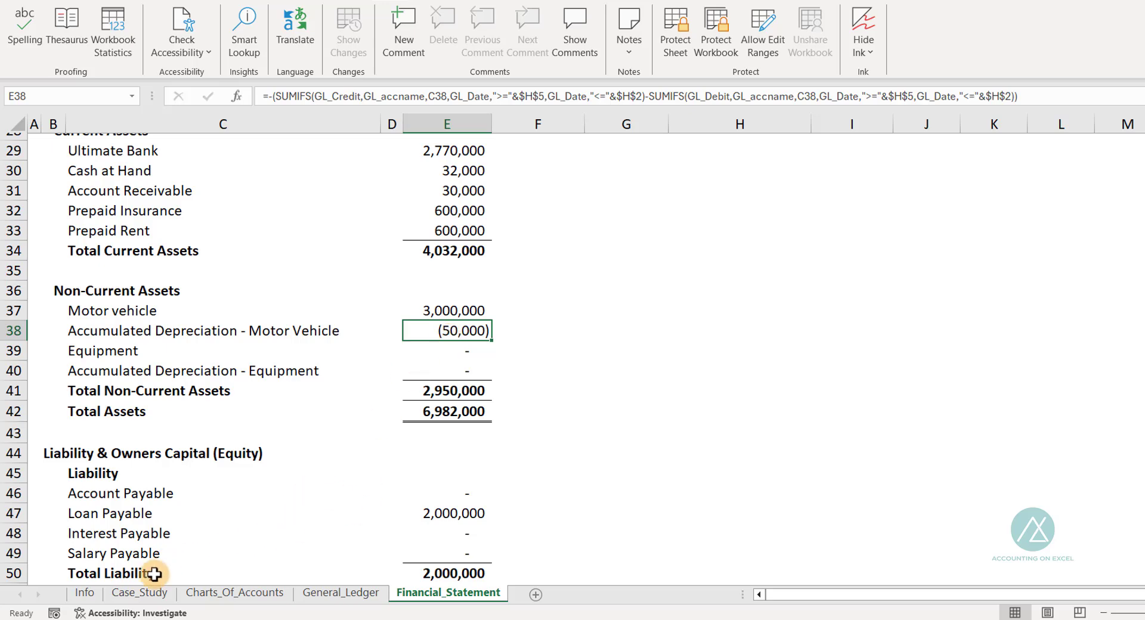
# Consult the case study's annual rent adjustment and start a ledger entry in row 29 dated 31/01/2024 with the description "Rent Expense".
pyautogui.click(134, 594)
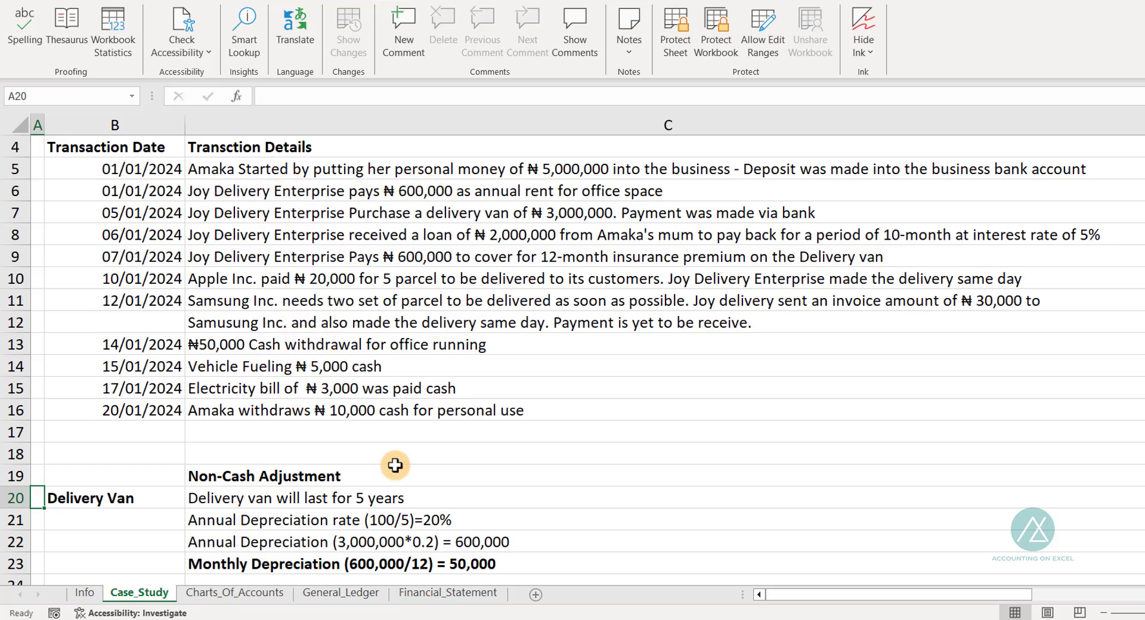
pyautogui.scroll(-3, 388, 465)
pyautogui.scroll(1, 324, 442)
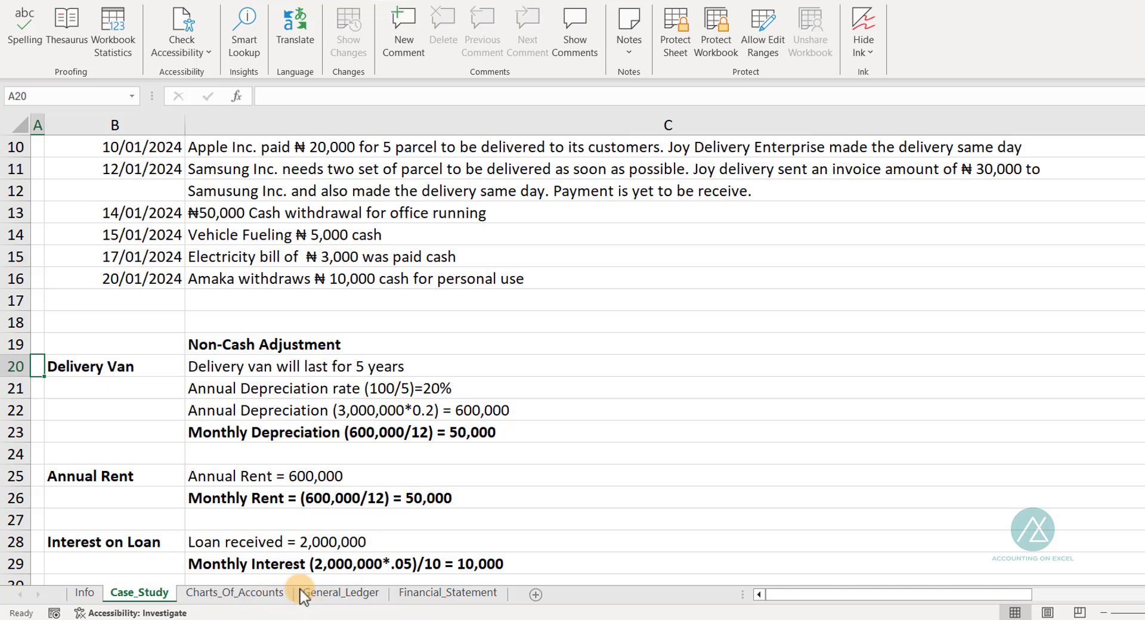
pyautogui.click(318, 595)
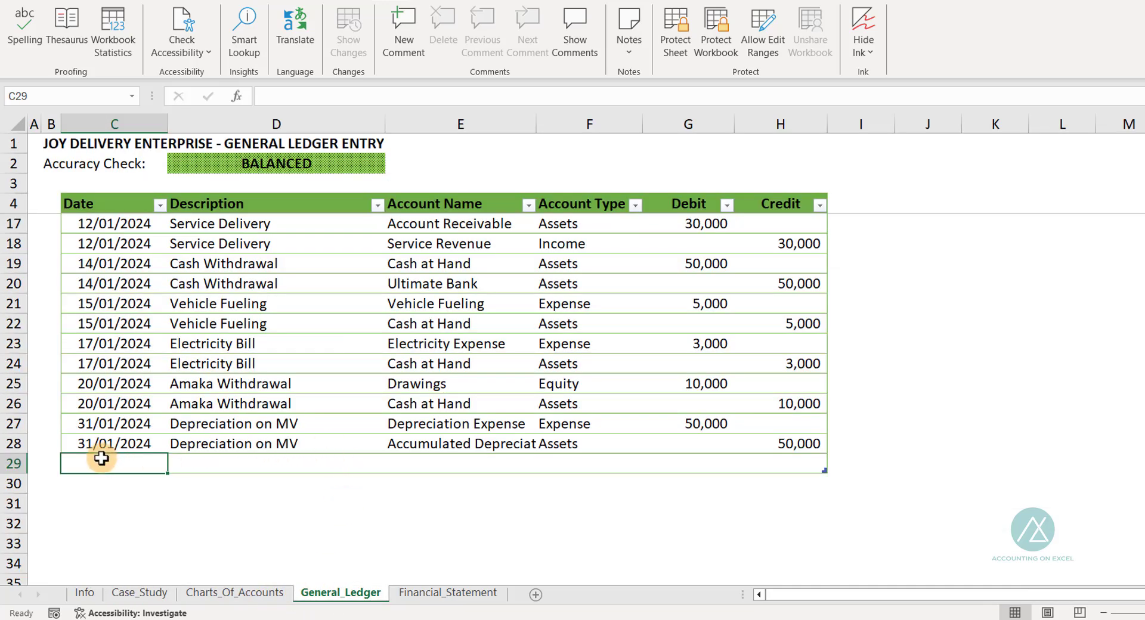
pyautogui.hotkey('ctrl', 'd')
pyautogui.press('Tab')
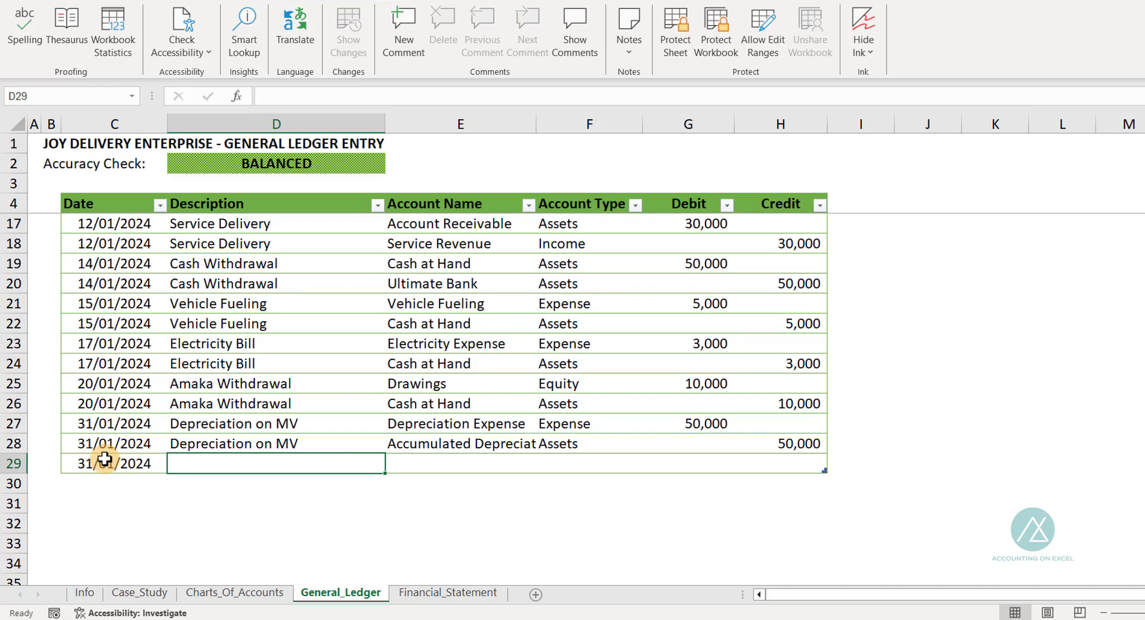
pyautogui.write('Rent Expe')
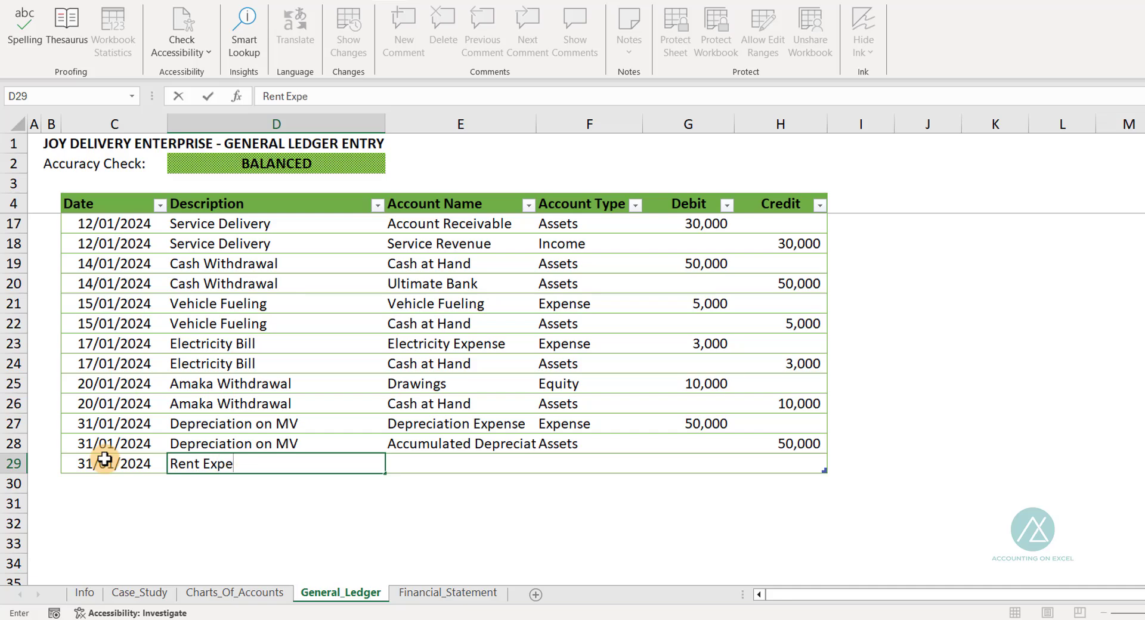
pyautogui.press('Tab')
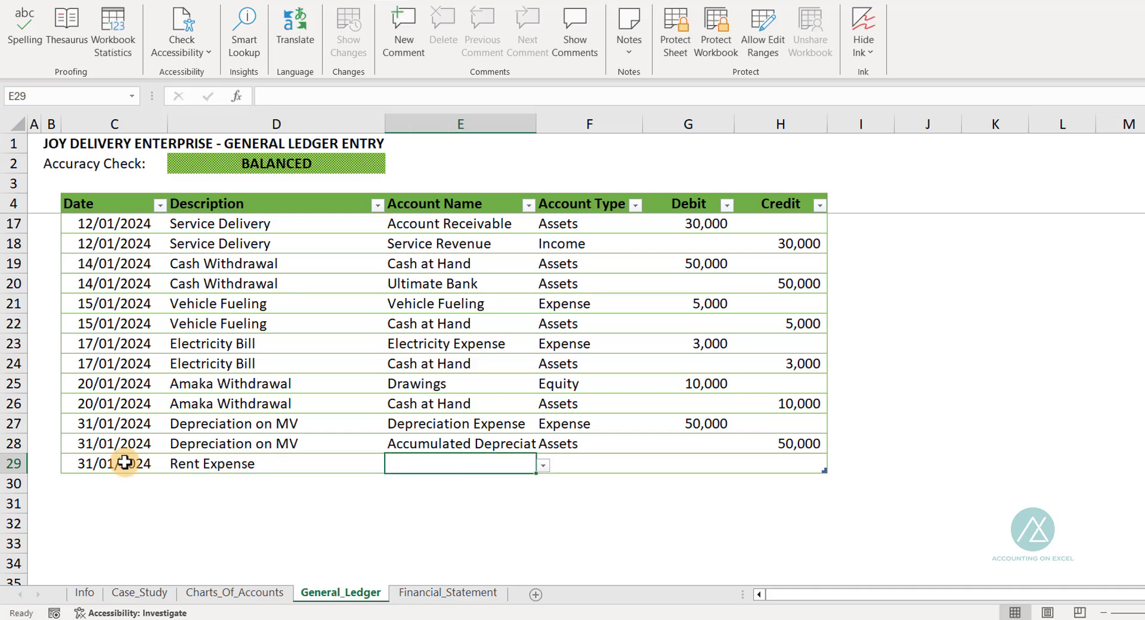
# Assign the row 29 rent entry to the Rent Expense account with a debit of 50,000.
pyautogui.click(544, 465)
pyautogui.click(459, 364)
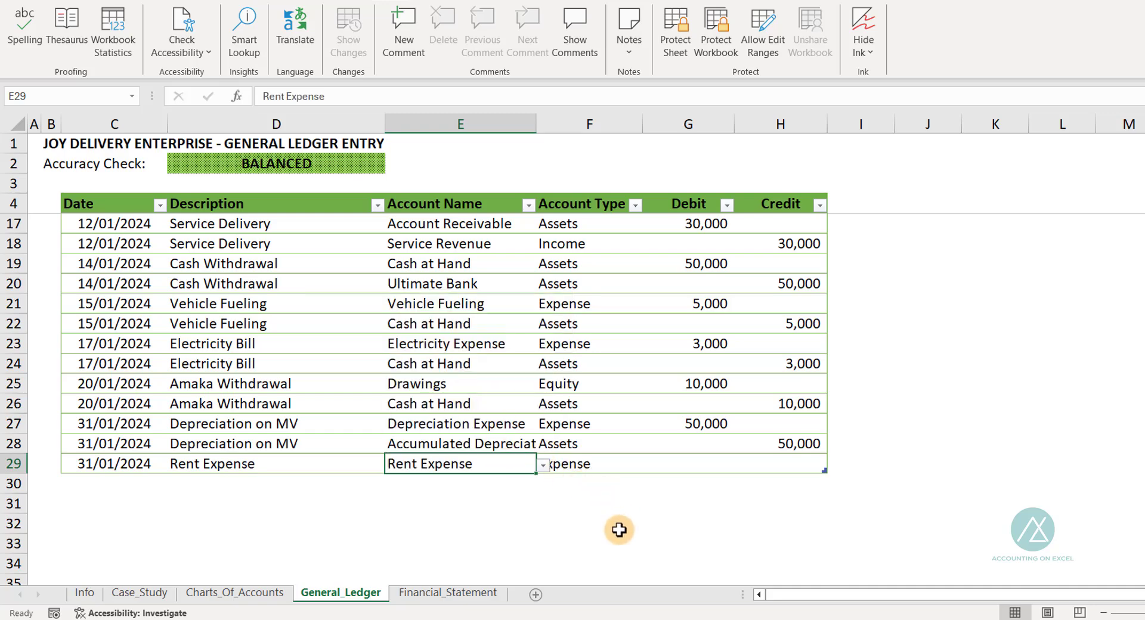
pyautogui.press('Tab')
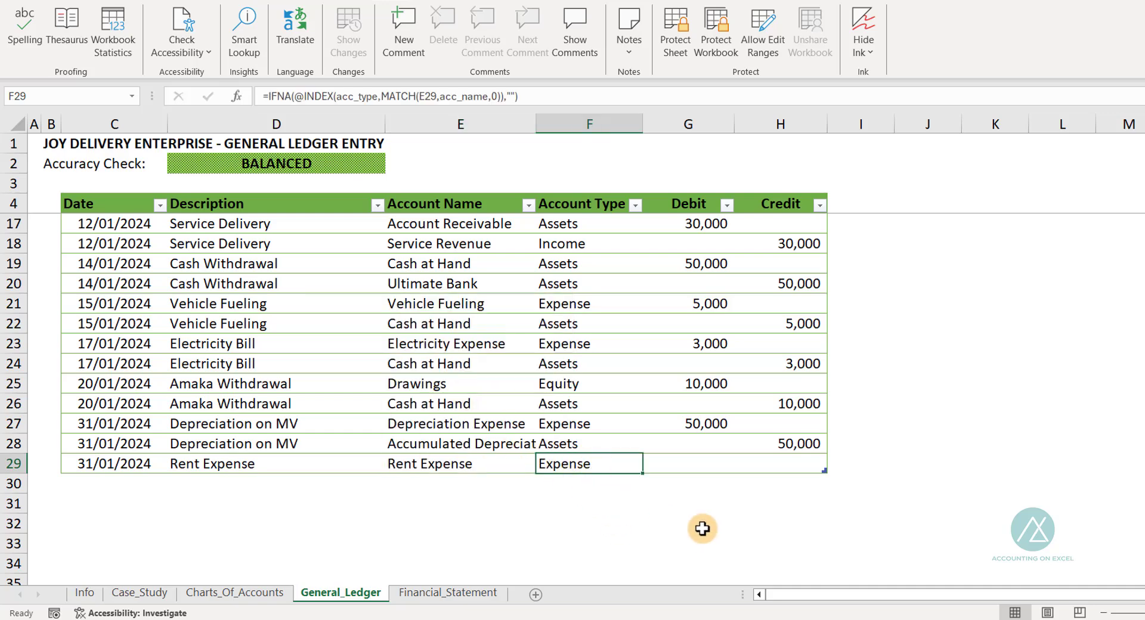
pyautogui.press('Tab')
pyautogui.write('5')
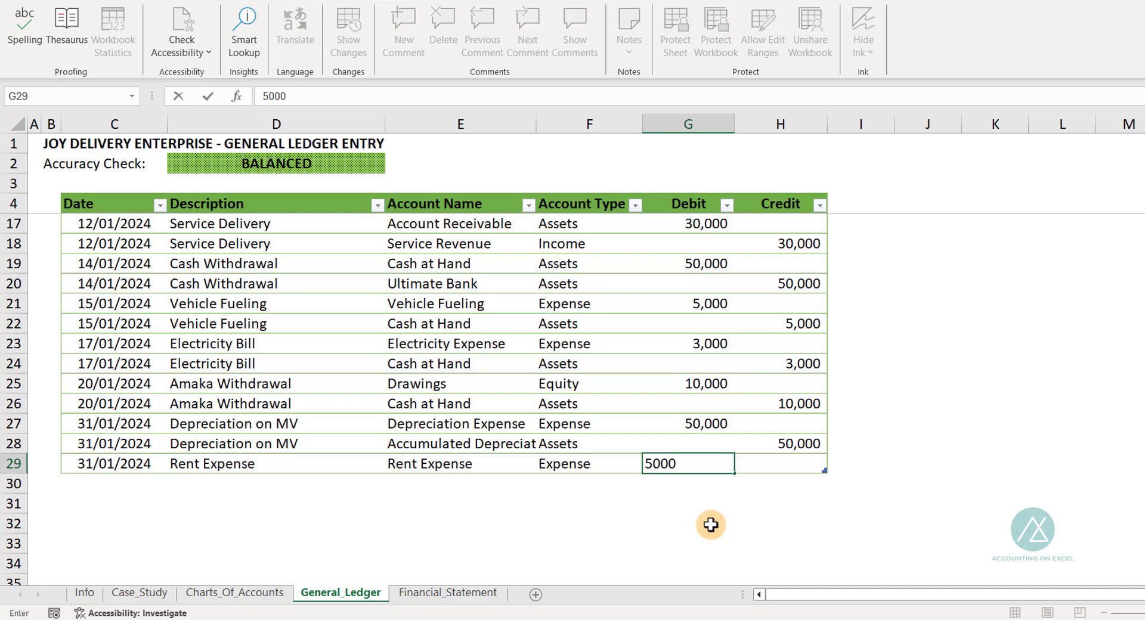
pyautogui.press('Tab')
# Add ledger row 30 for the credit side of the rent adjustment, dated 31/01/2024.
pyautogui.press('Tab')
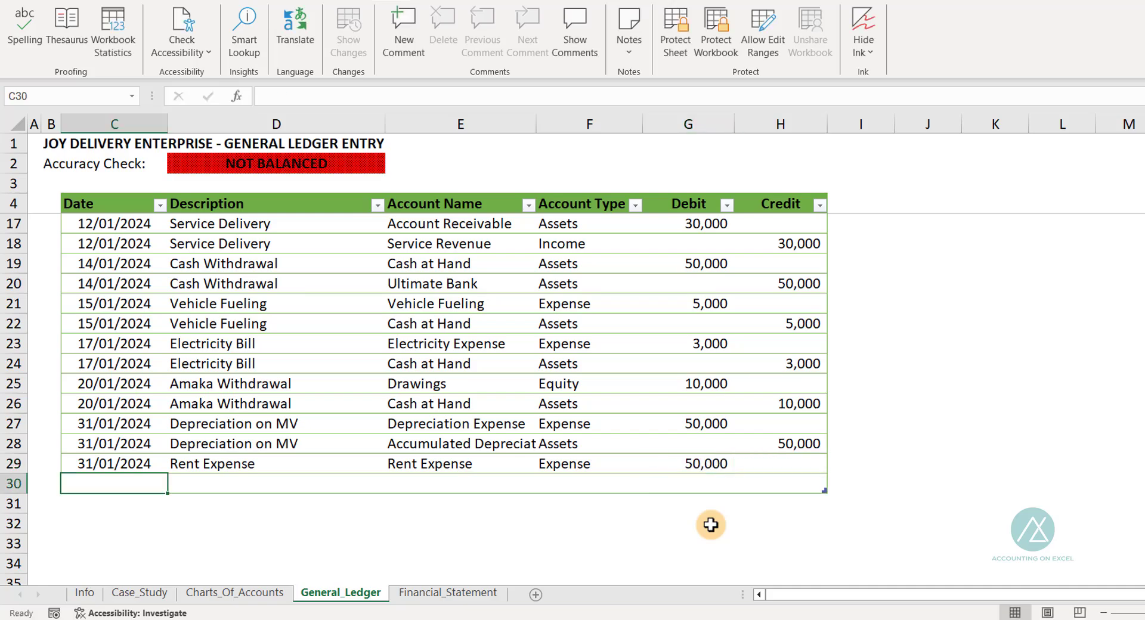
pyautogui.hotkey('ctrl', 'd')
pyautogui.press('Tab')
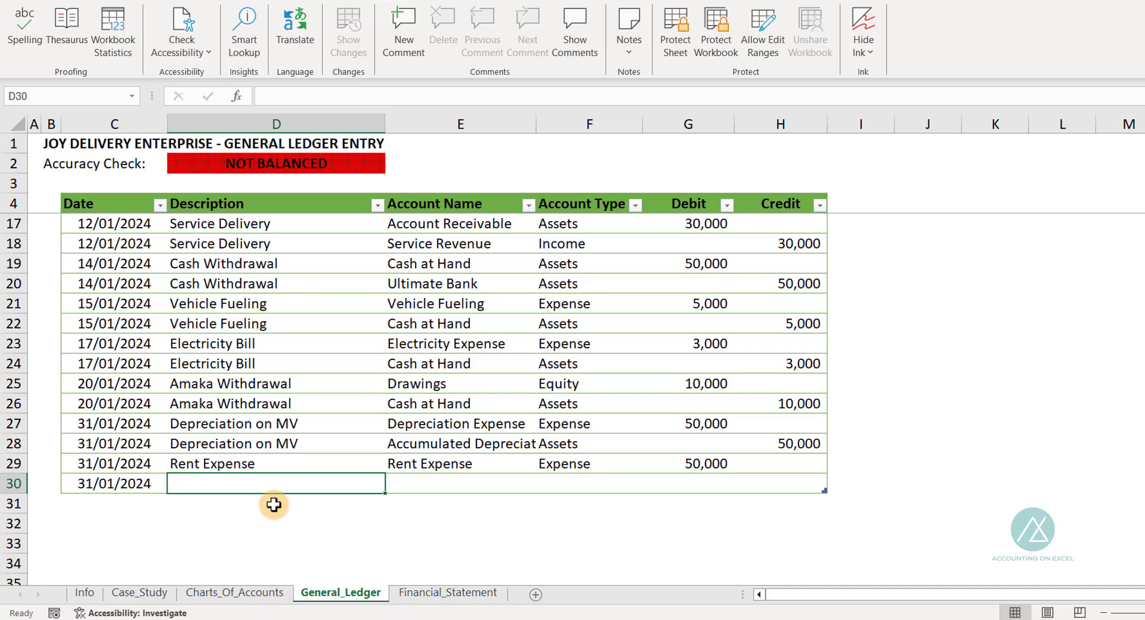
# Review the annual rent entries in the ledger, prepaid rent in the statement of financial position, and the case study's rent adjustment.
pyautogui.scroll(4, 434, 266)
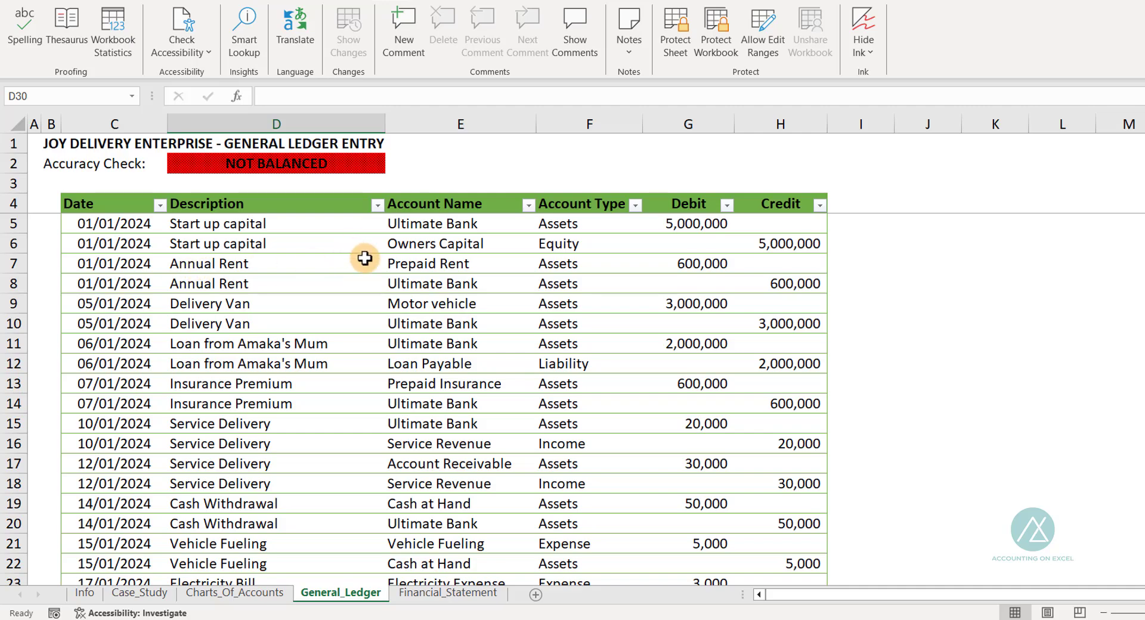
pyautogui.scroll(-5, 580, 531)
pyautogui.scroll(-3, 478, 545)
pyautogui.scroll(2, 471, 566)
pyautogui.click(448, 593)
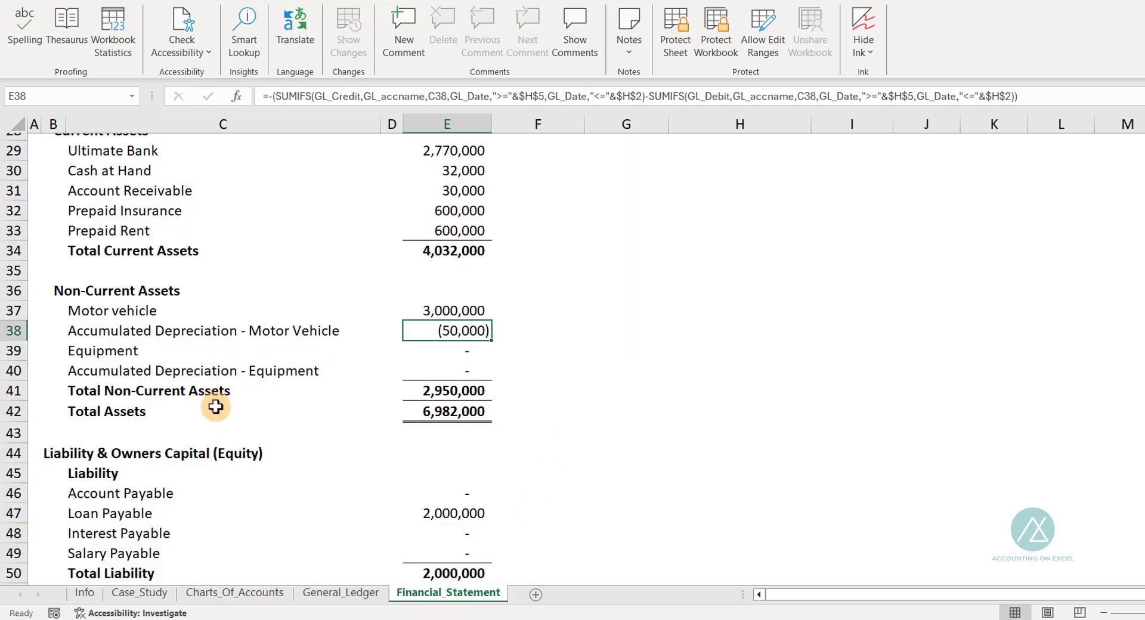
pyautogui.scroll(-1, 224, 412)
pyautogui.scroll(2, 223, 411)
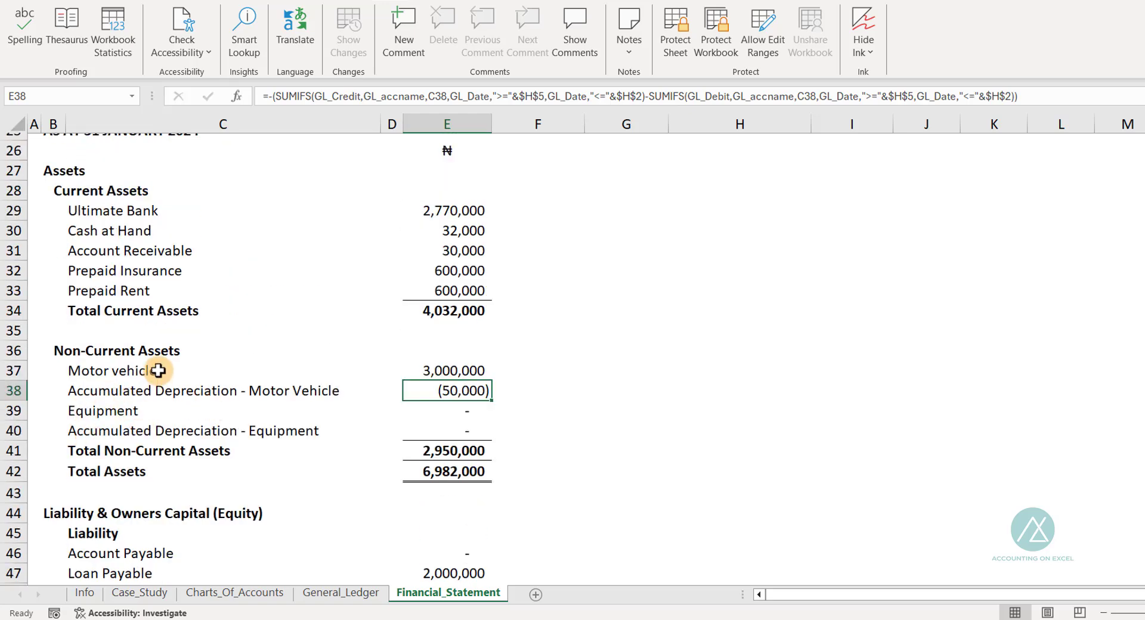
pyautogui.scroll(2, 146, 358)
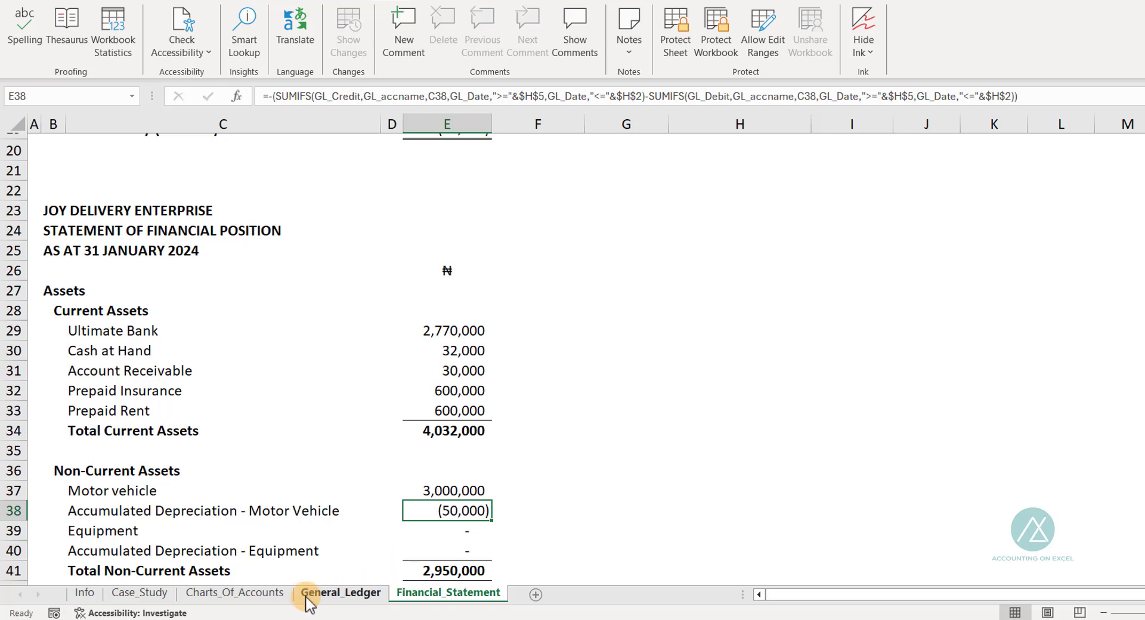
pyautogui.click(138, 592)
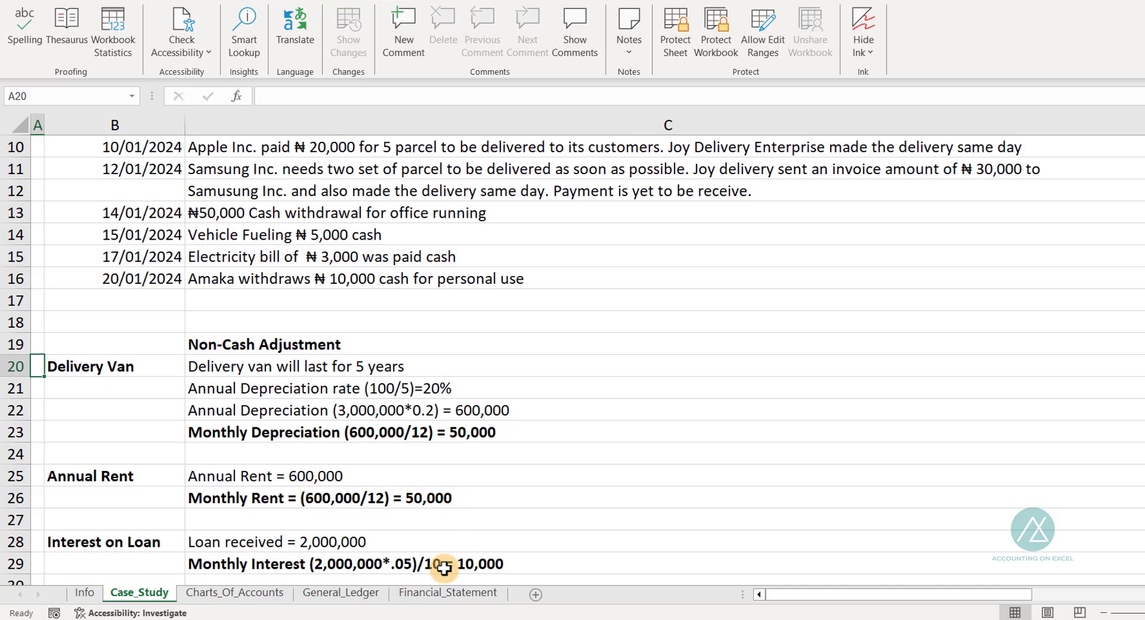
# Complete ledger row 30 with the description "Rent Expense", the Prepaid Rent account and a credit of 50,000.
pyautogui.click(343, 593)
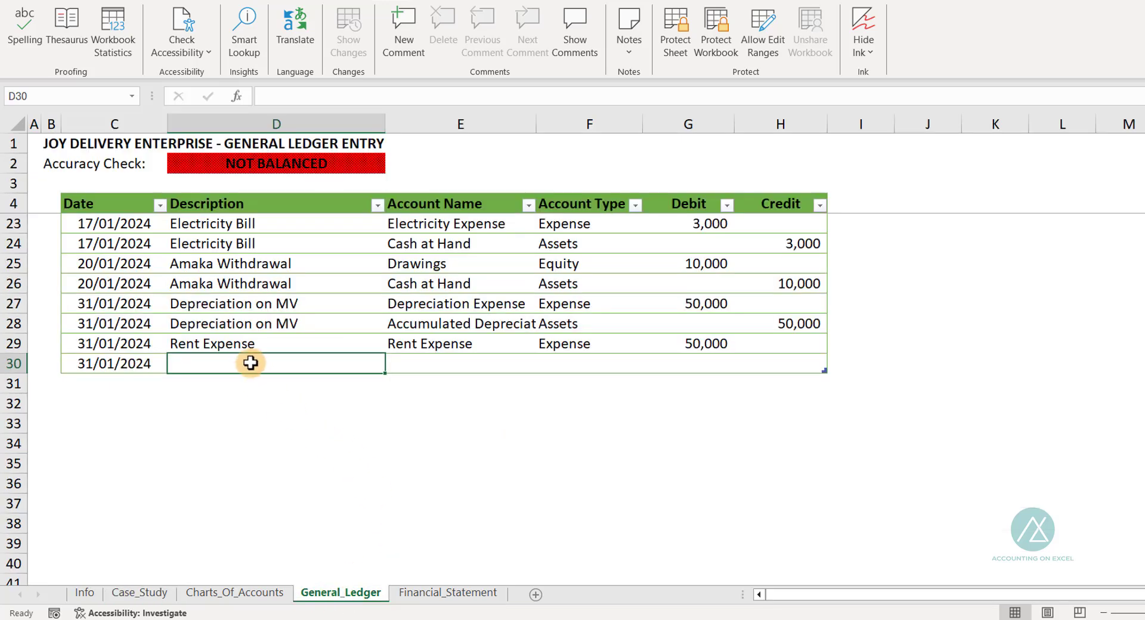
pyautogui.hotkey('ctrl', 'd')
pyautogui.press('Tab')
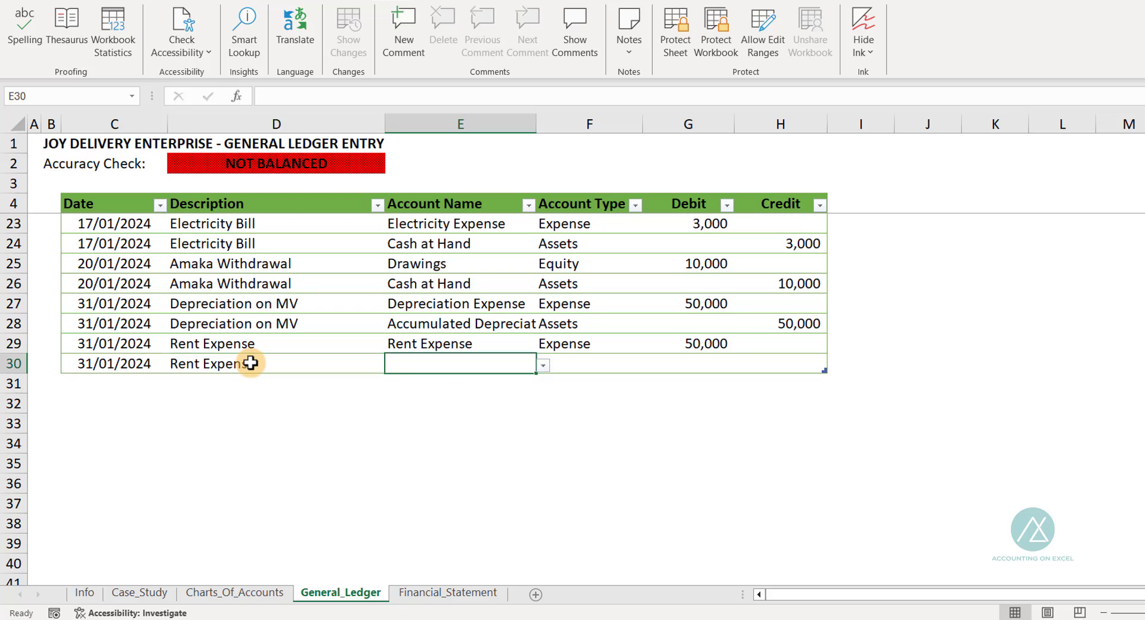
pyautogui.click(543, 366)
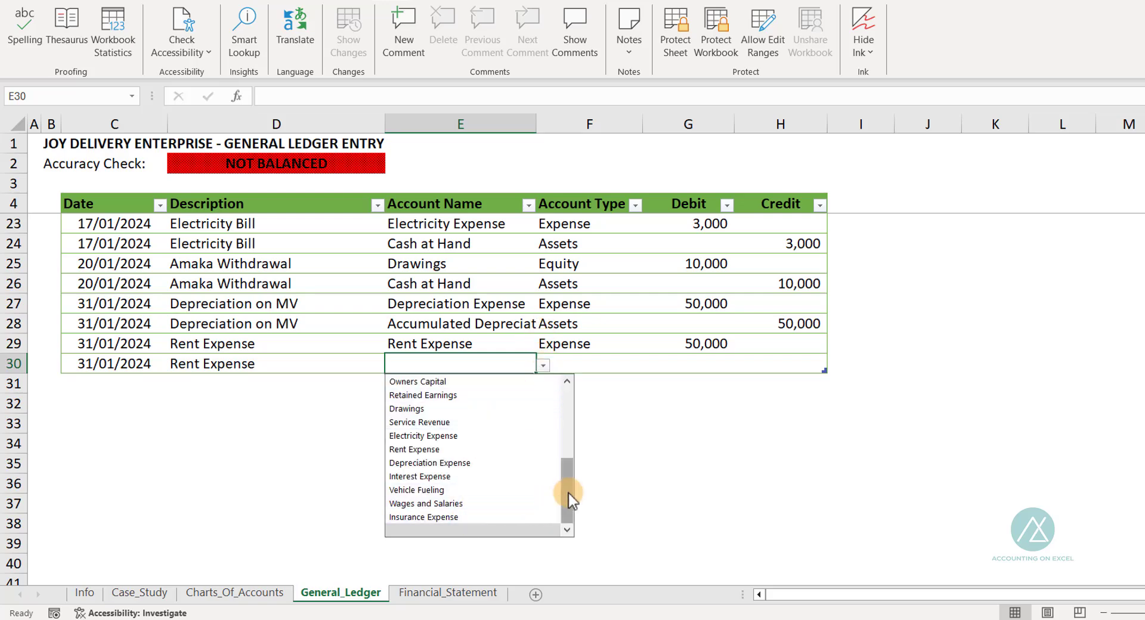
pyautogui.moveTo(572, 504); pyautogui.dragTo(567, 422)
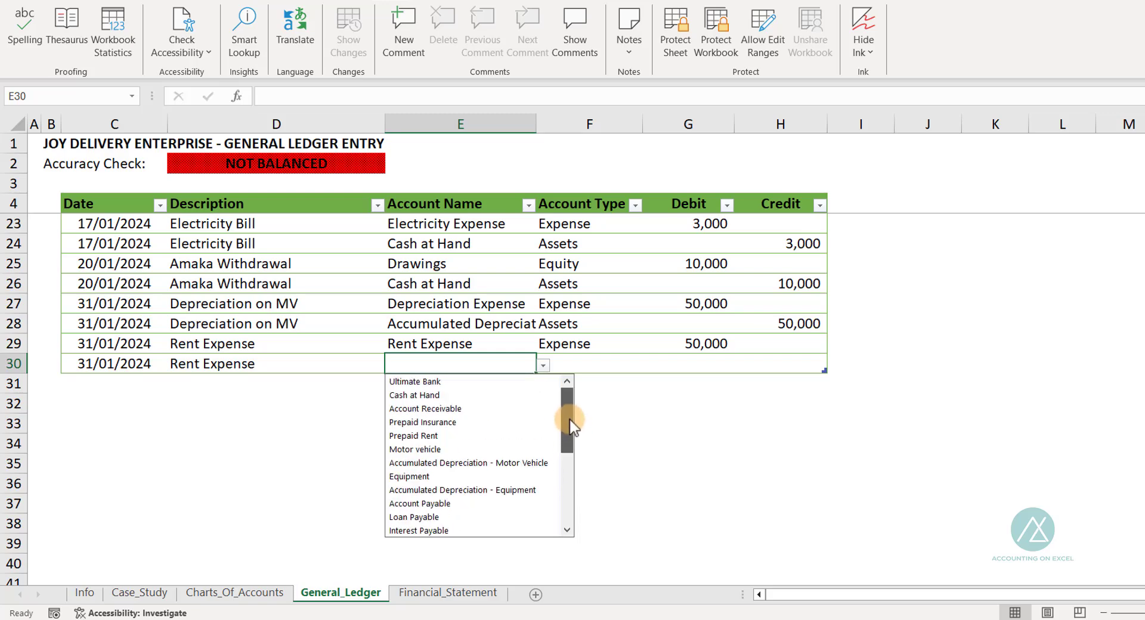
pyautogui.click(429, 436)
pyautogui.press('Tab')
pyautogui.press('Tab')
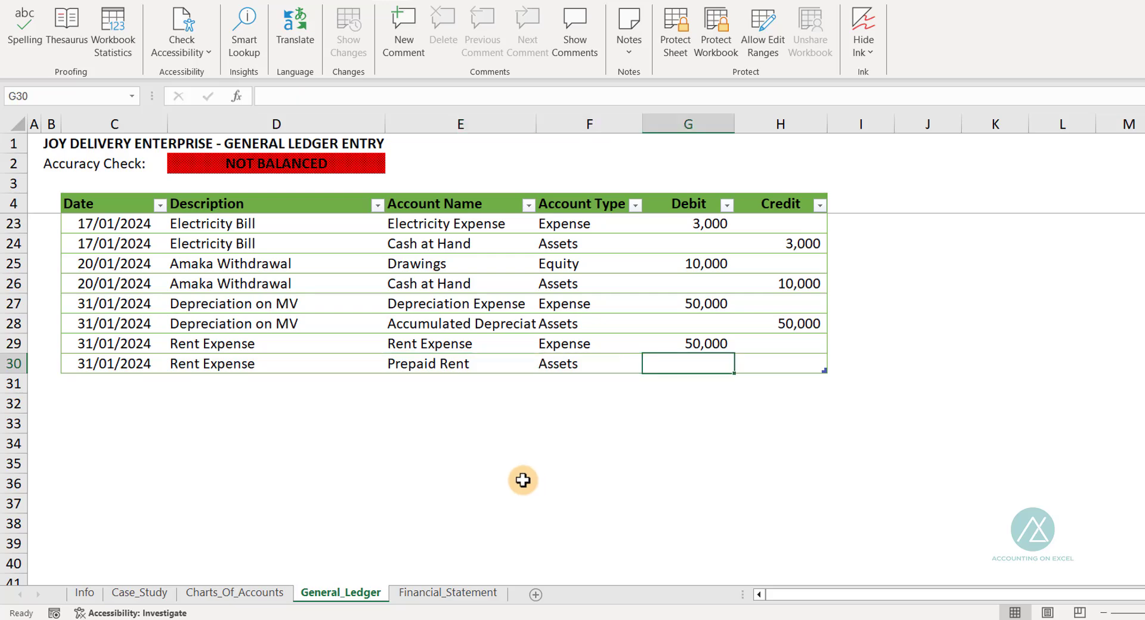
pyautogui.press('Tab')
pyautogui.write('500')
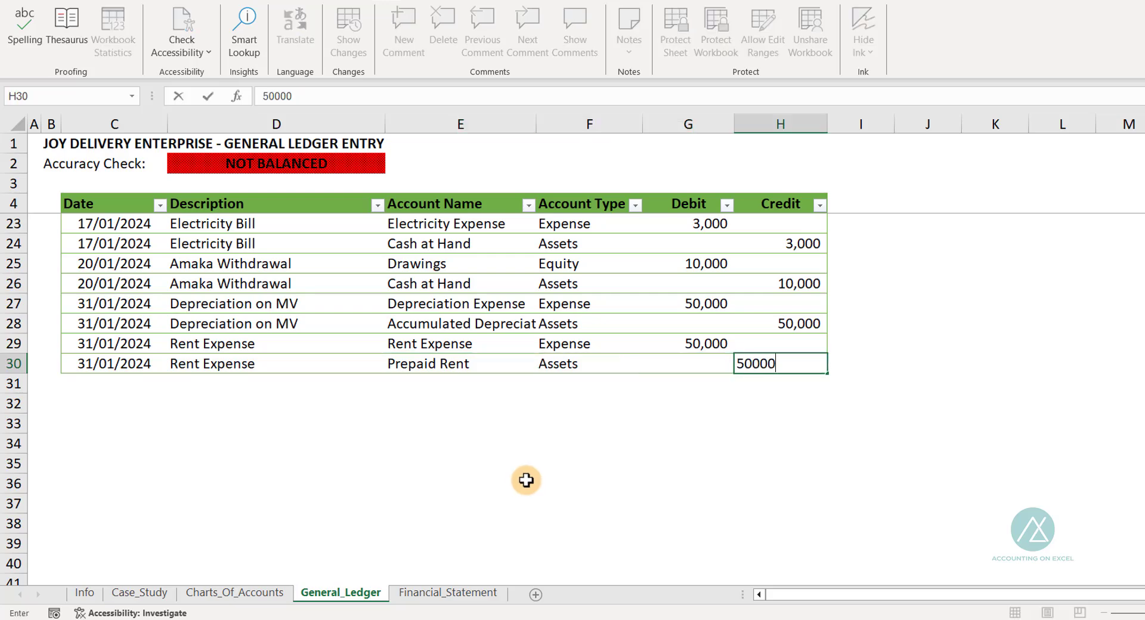
pyautogui.press('Tab')
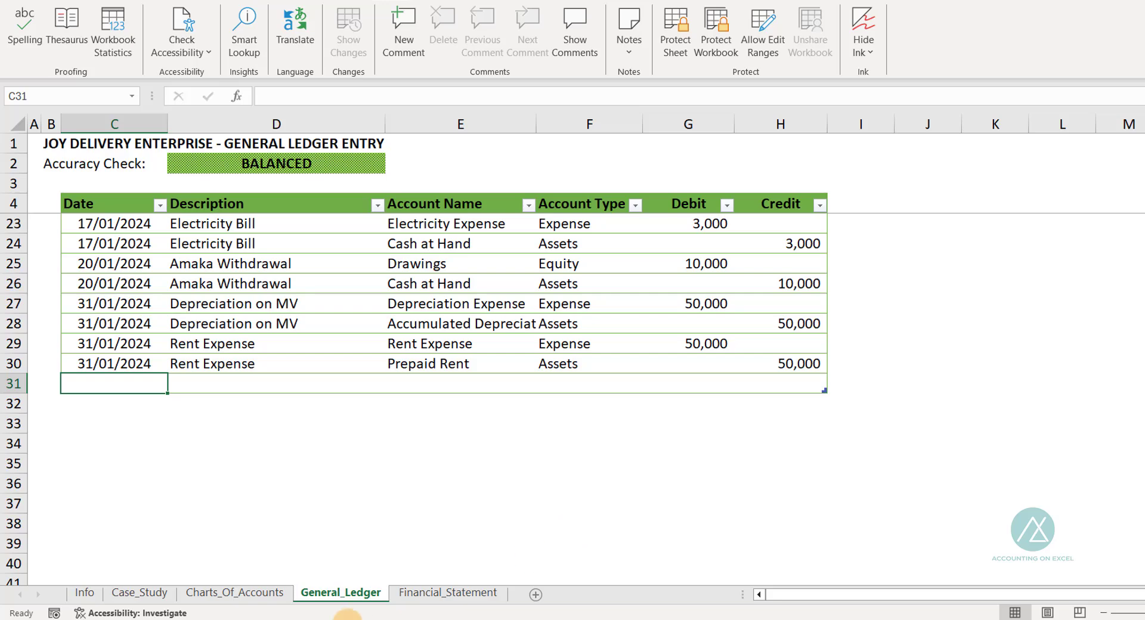
# Check the rent expense in the income statement and prepaid rent in the statement of financial position.
pyautogui.click(456, 594)
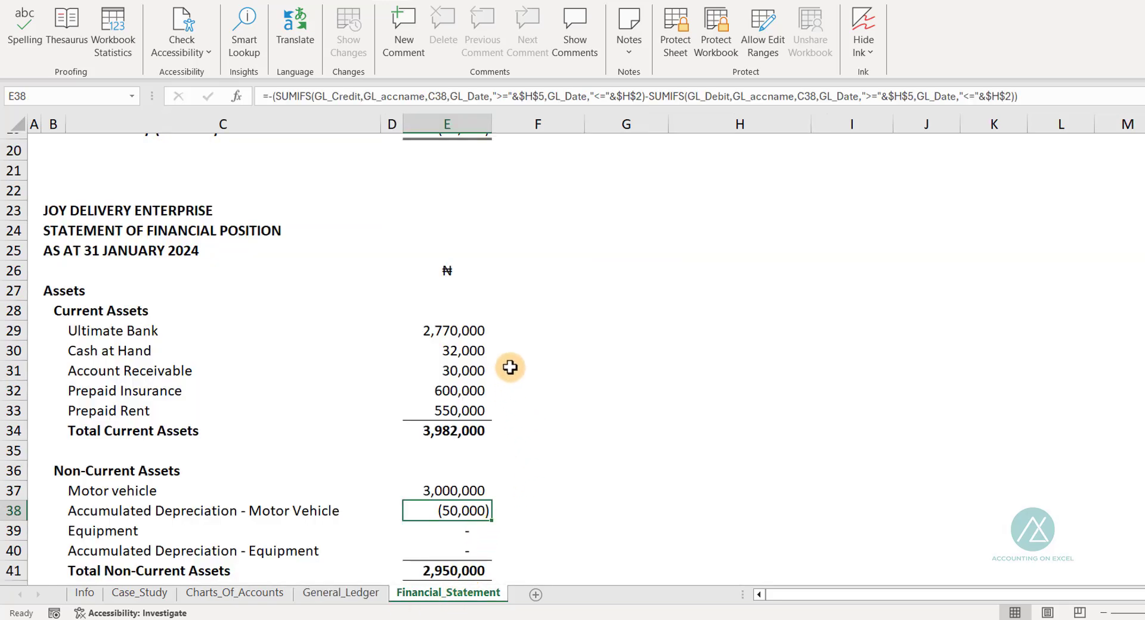
pyautogui.scroll(6, 510, 367)
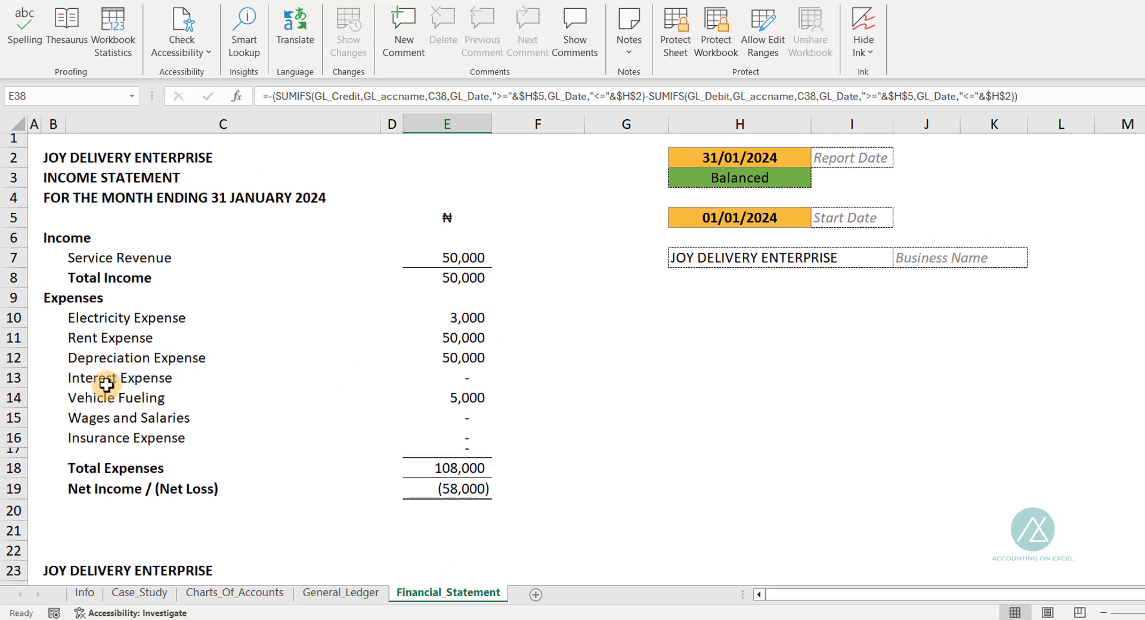
pyautogui.click(122, 336)
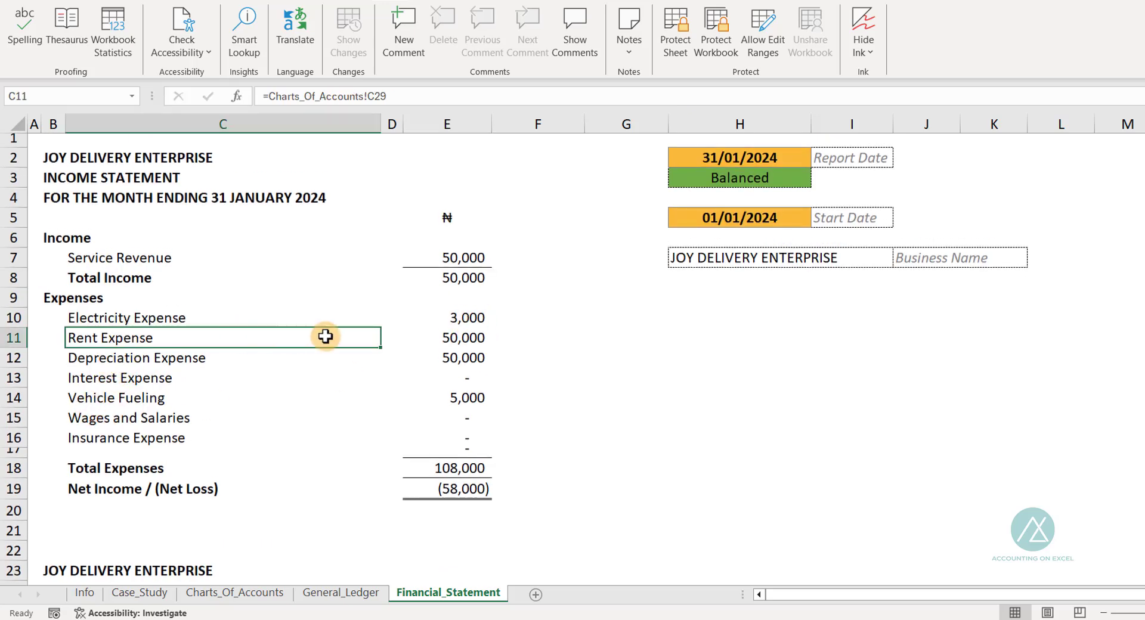
pyautogui.click(460, 338)
pyautogui.scroll(-3, 403, 460)
pyautogui.scroll(-3, 403, 460)
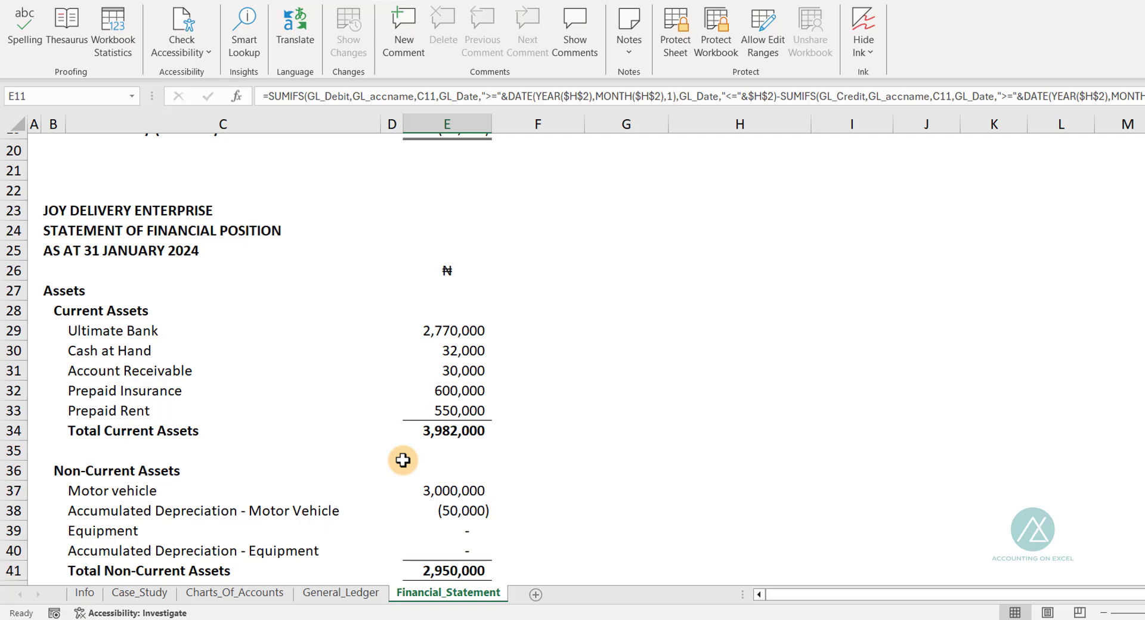
pyautogui.scroll(-1, 403, 460)
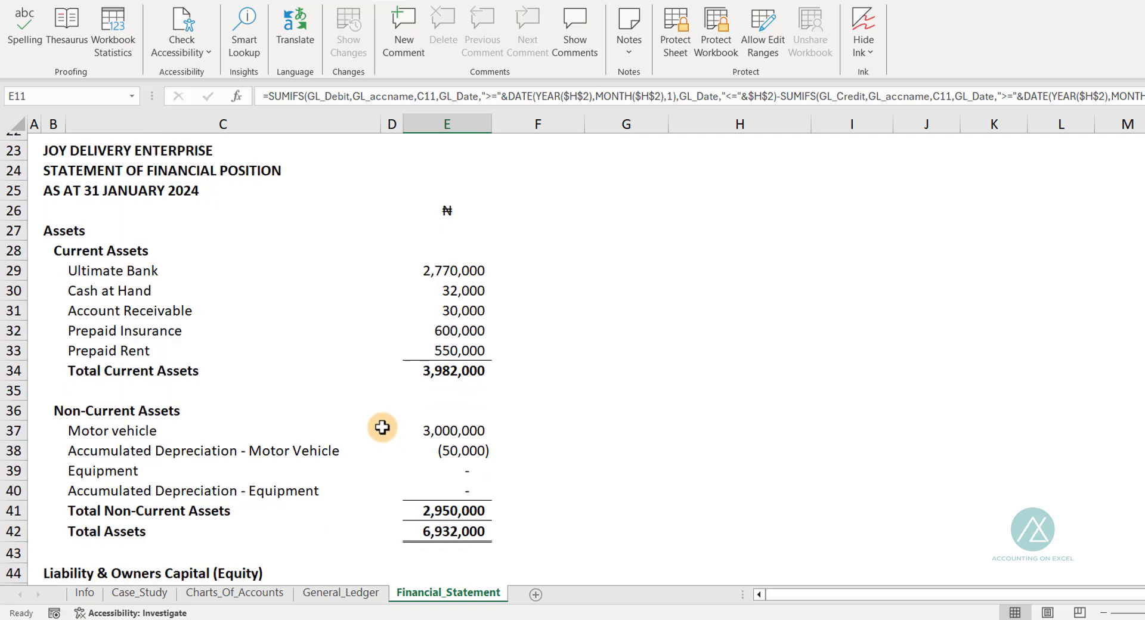
pyautogui.click(107, 348)
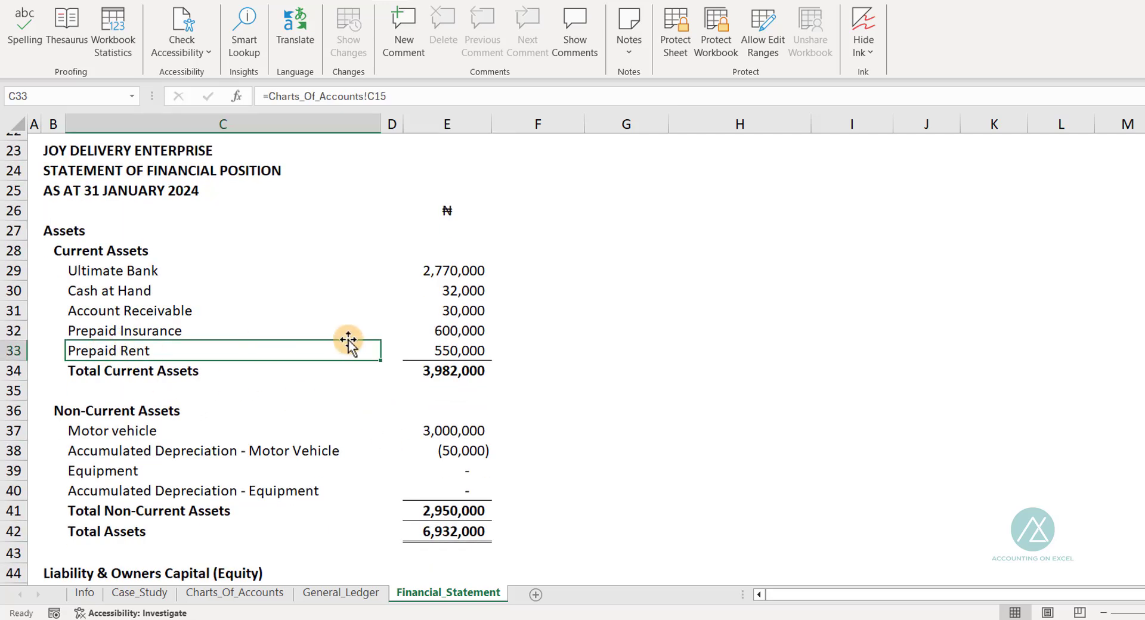
pyautogui.click(465, 349)
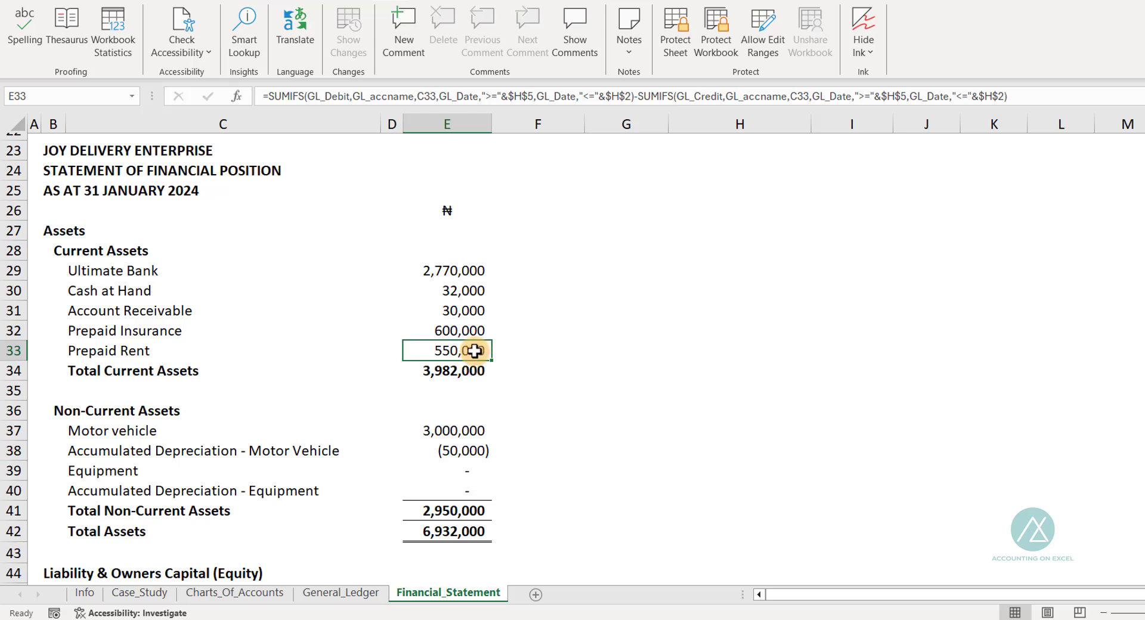
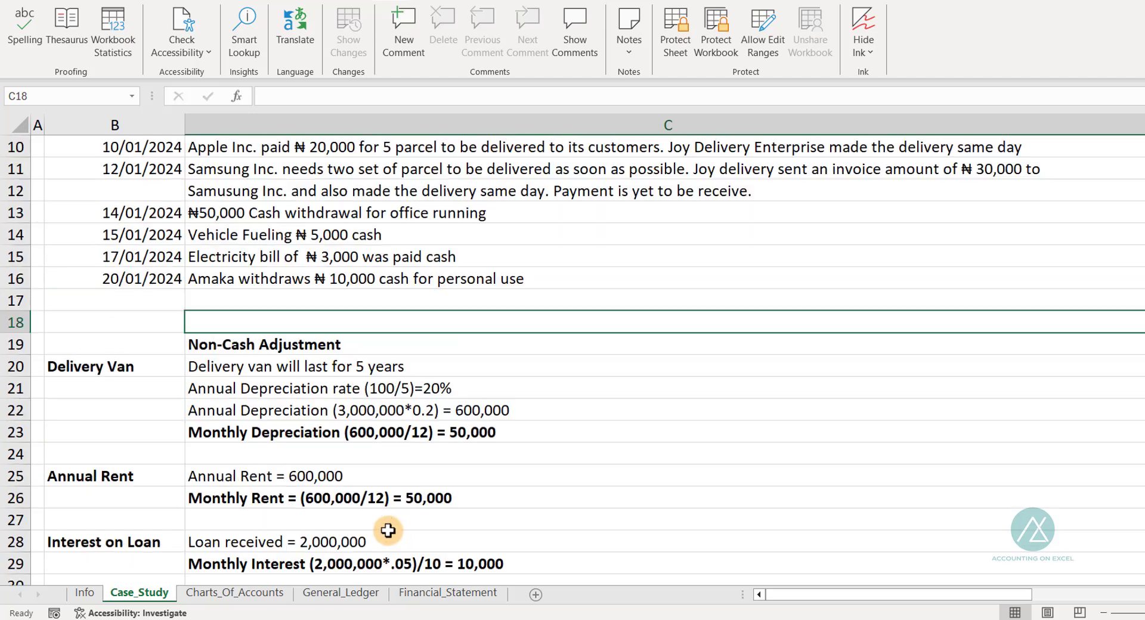
# Consult the case study's loan interest adjustment and start a ledger entry in row 31 dated 31/01/2024 with the description "Interest Expense".
pyautogui.scroll(-1, 277, 505)
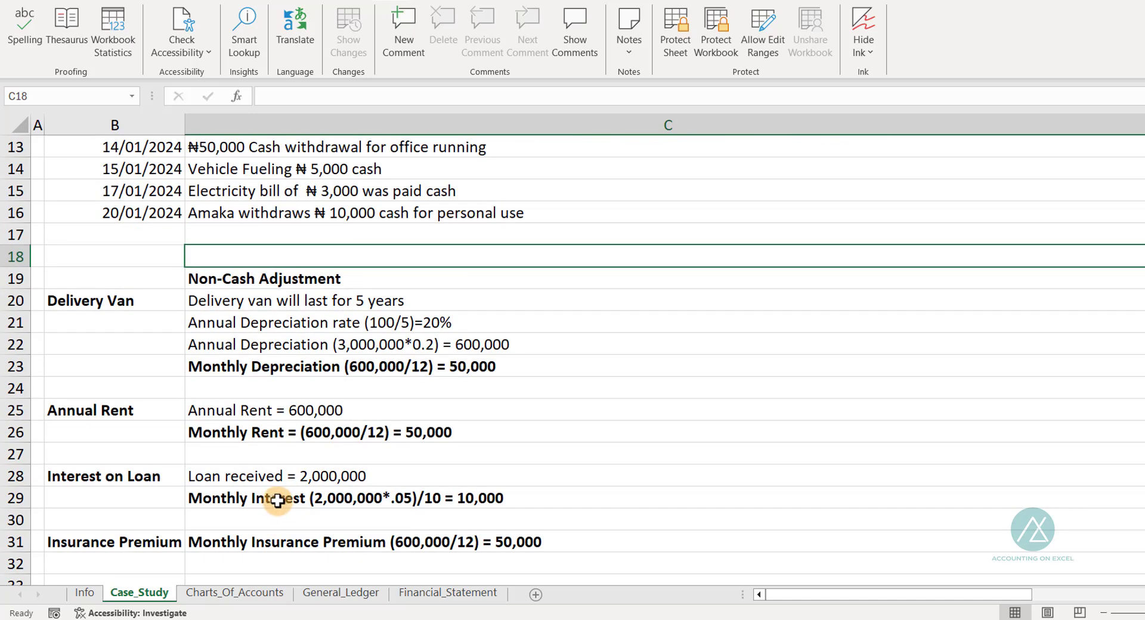
pyautogui.click(337, 477)
pyautogui.click(331, 497)
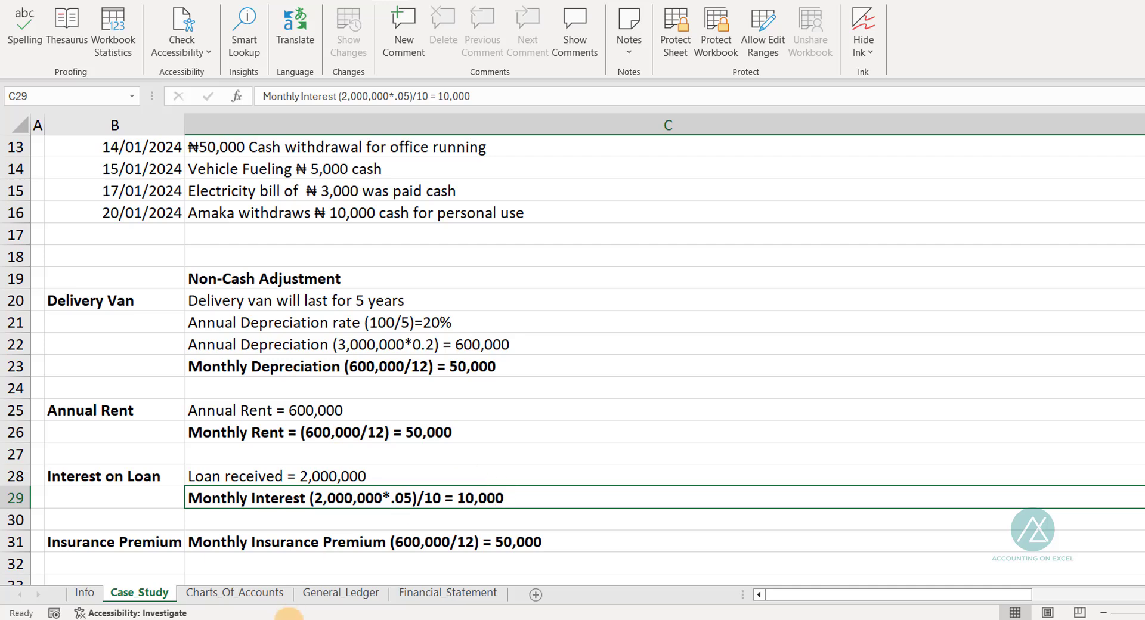
pyautogui.click(343, 592)
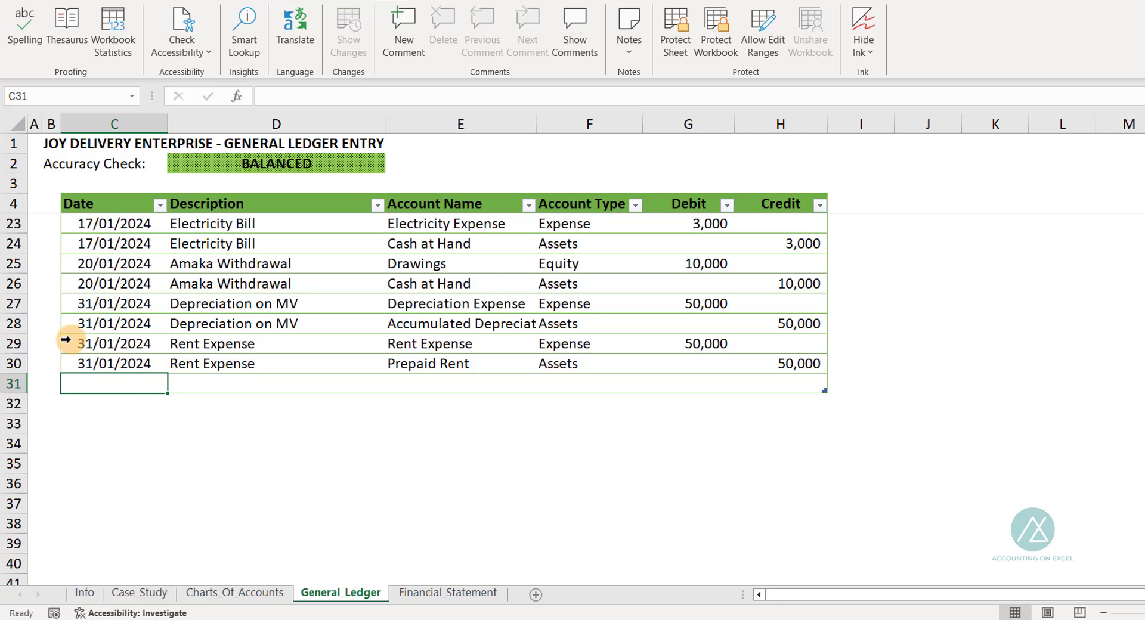
pyautogui.hotkey('ctrl', 'd')
pyautogui.press('Tab')
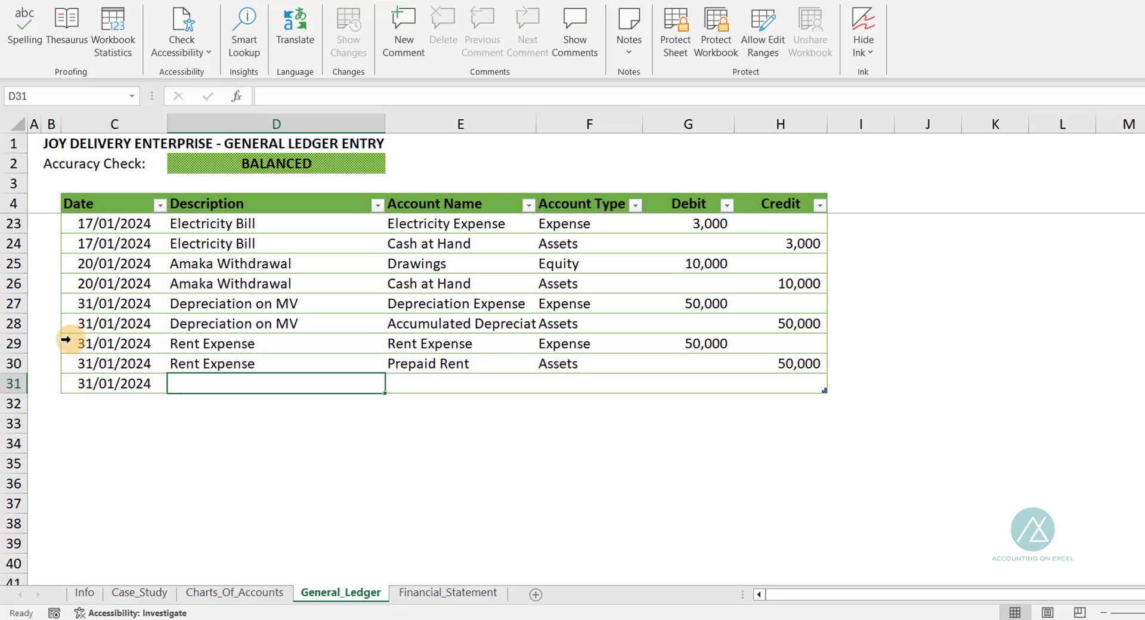
pyautogui.write('Interest E')
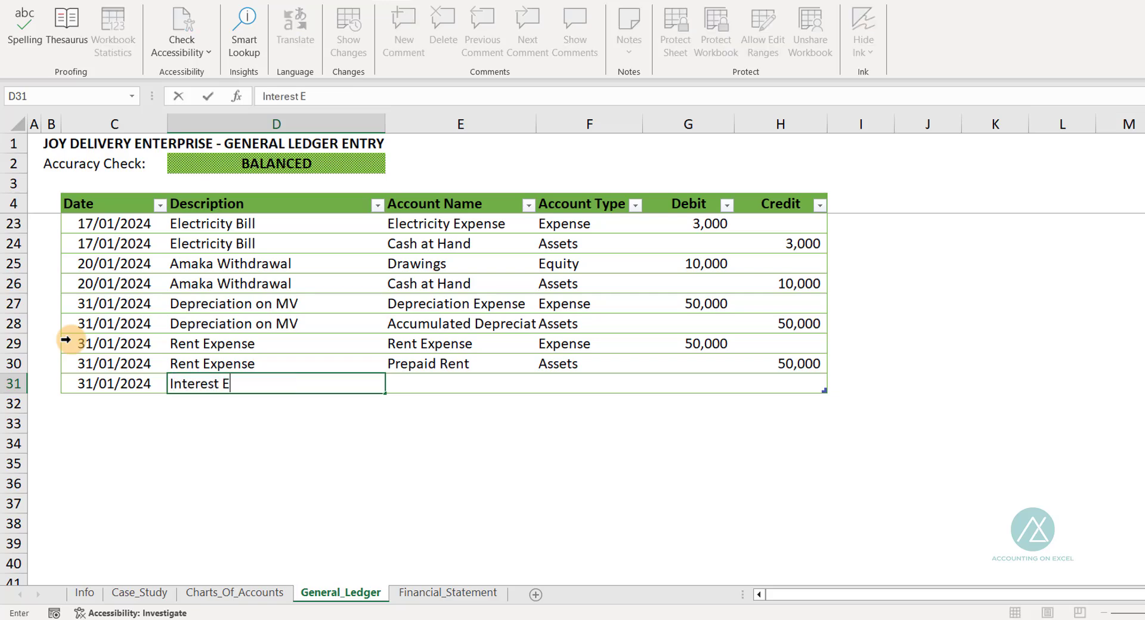
pyautogui.write('xpense')
pyautogui.press('Tab')
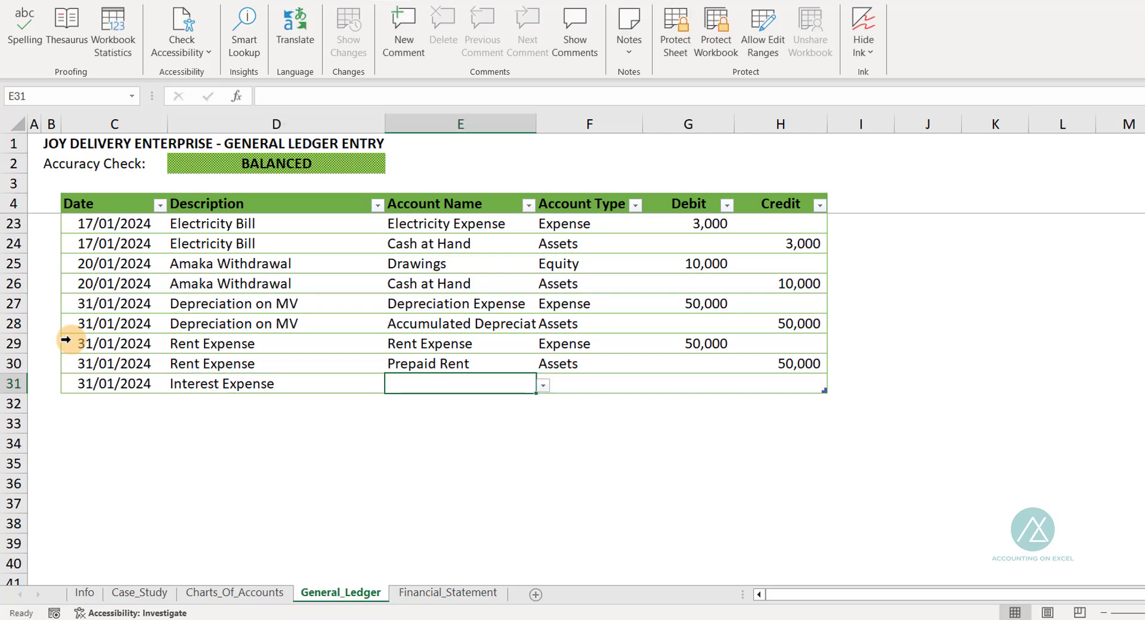
# Assign the row 31 interest entry to the Interest Expense account with a debit of 10,000.
pyautogui.click(543, 385)
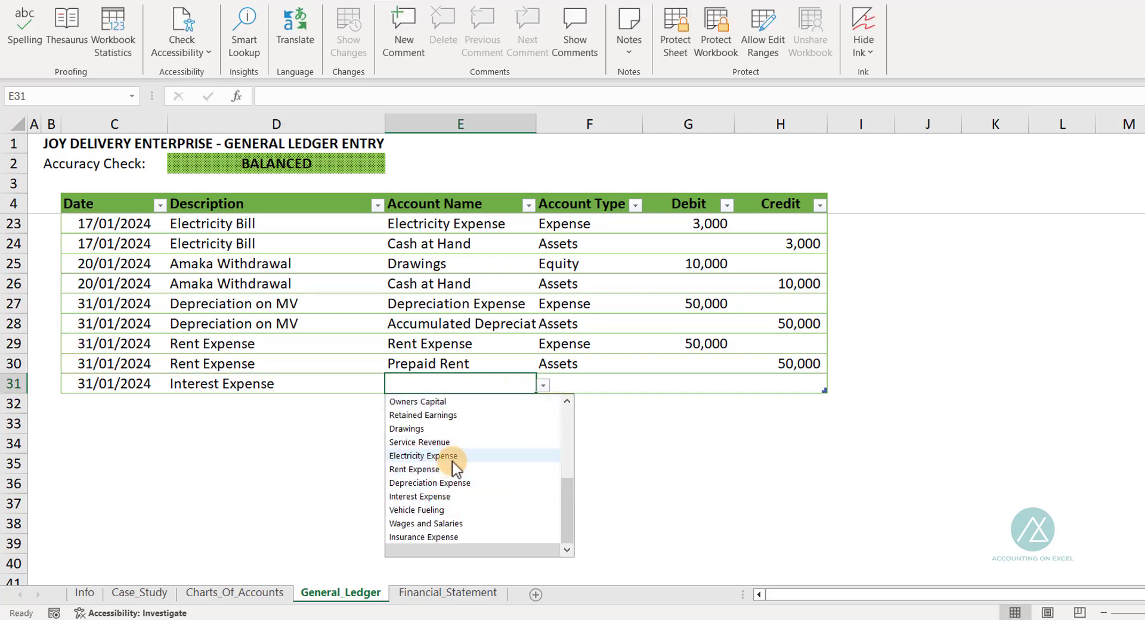
pyautogui.click(444, 496)
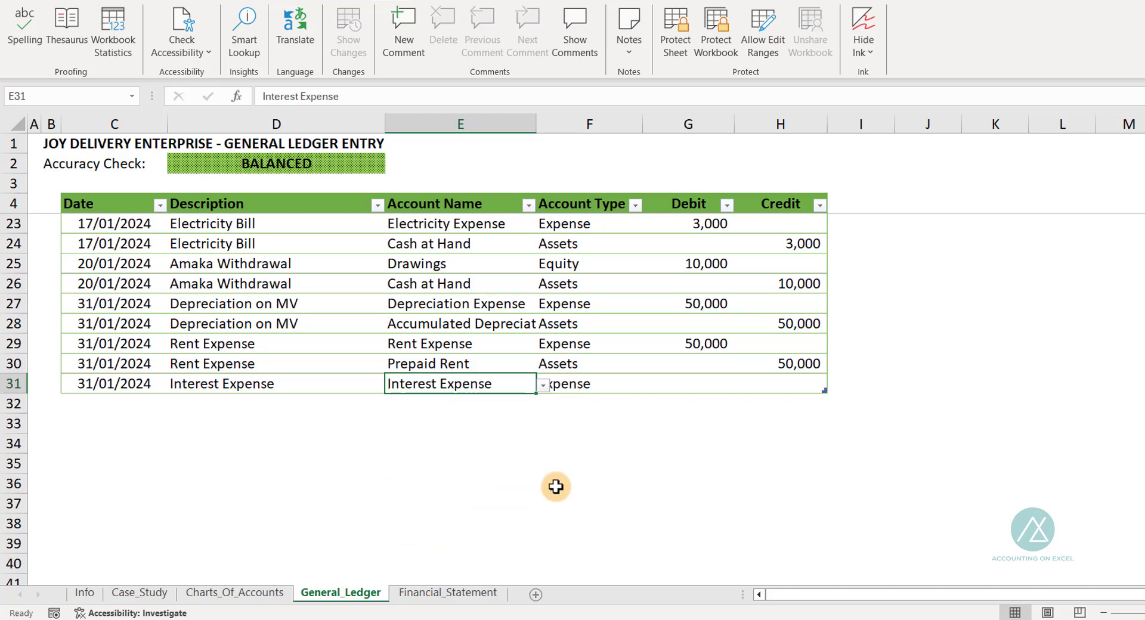
pyautogui.press('Tab')
pyautogui.press('Tab')
pyautogui.write('1')
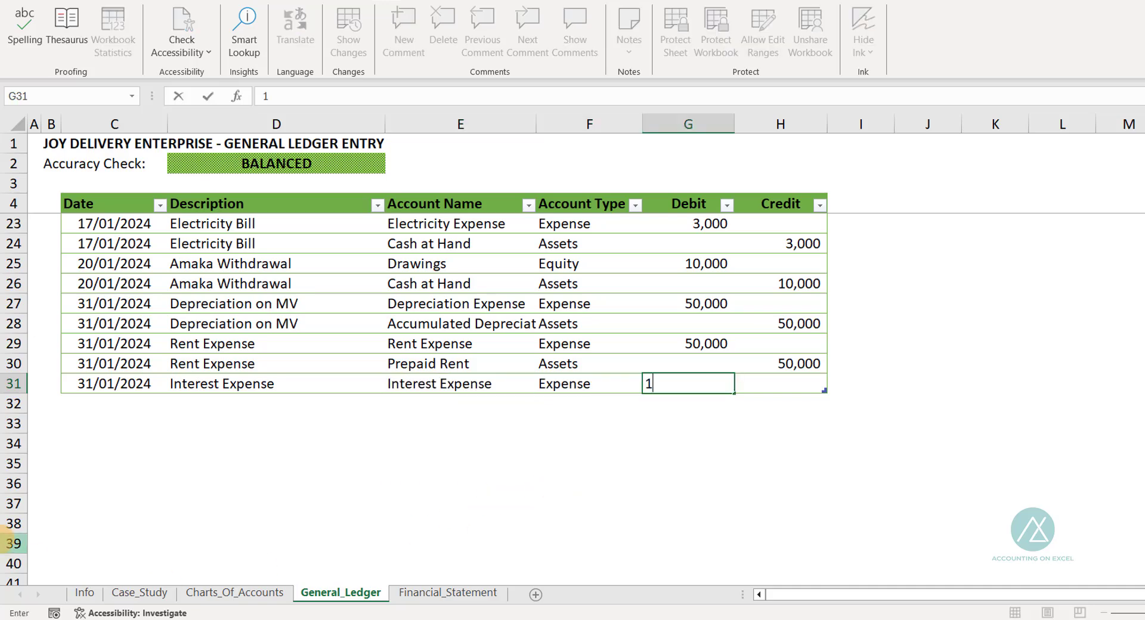
pyautogui.press('Tab')
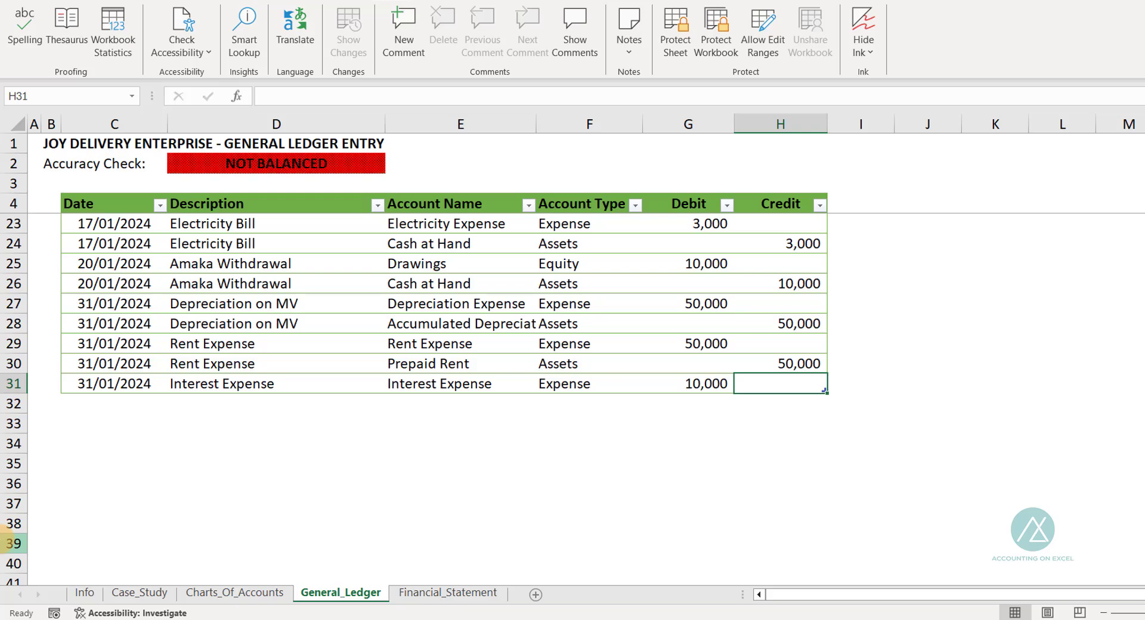
# Add ledger row 32 with the date 31/01/2024 and the description "Interest Expense".
pyautogui.press('Tab')
pyautogui.hotkey('ctrl', 'd')
pyautogui.press('Tab')
pyautogui.hotkey('ctrl', 'd')
pyautogui.press('Tab')
# Assign the row 32 interest entry to the Interest Payable account with a credit of 10,000.
pyautogui.hotkey('alt', 'Down')
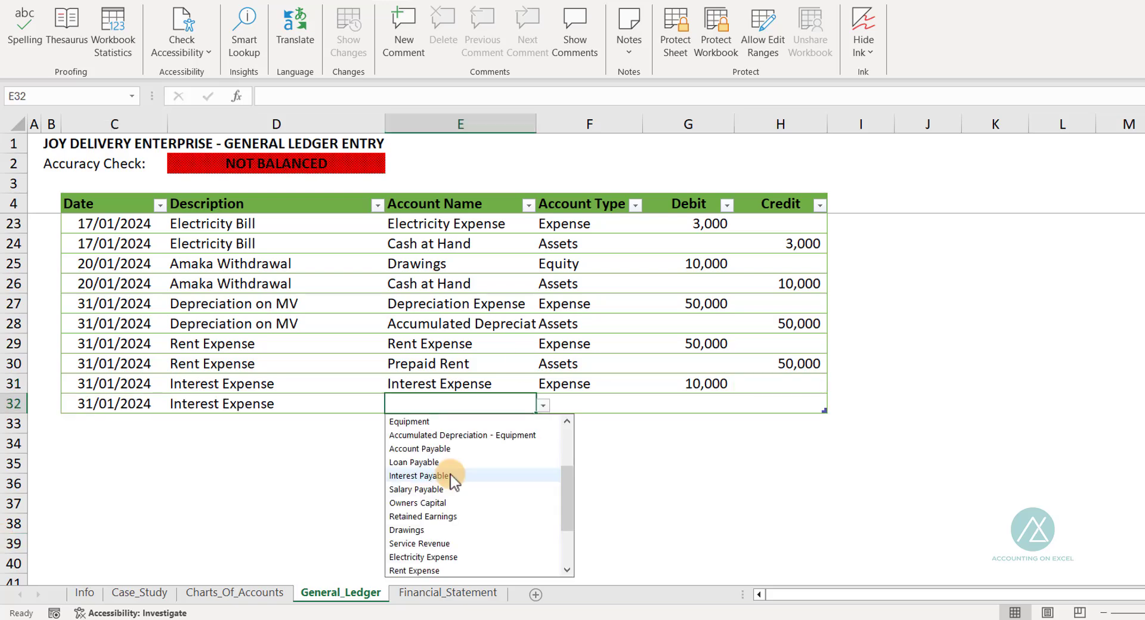
pyautogui.click(450, 474)
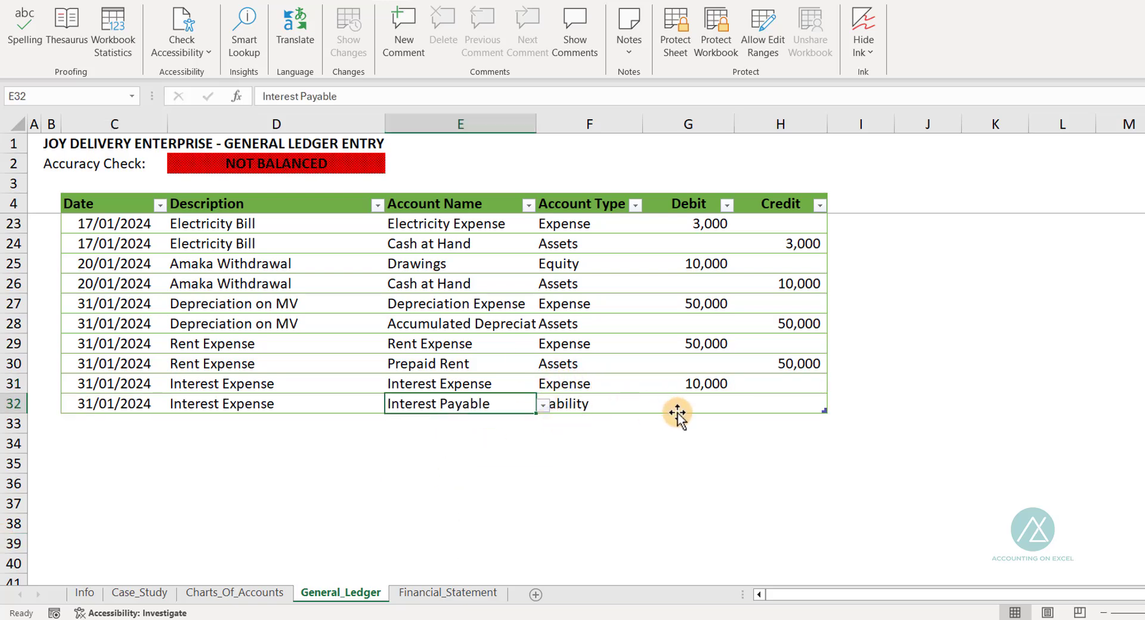
pyautogui.press('Tab')
pyautogui.press('Tab')
pyautogui.press('Tab')
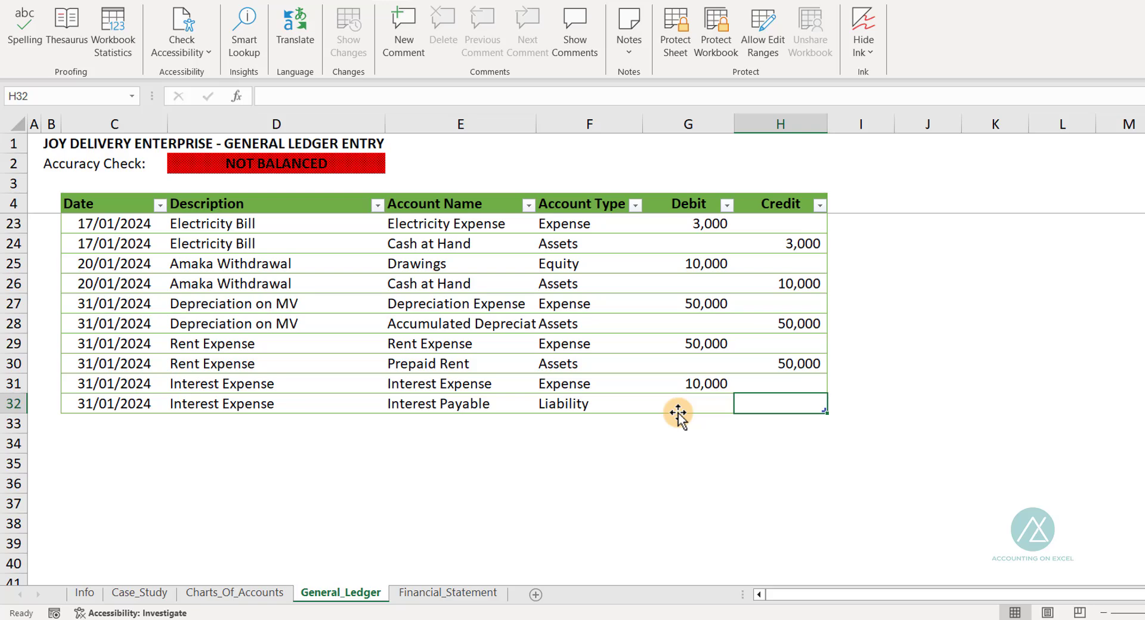
pyautogui.write('10000')
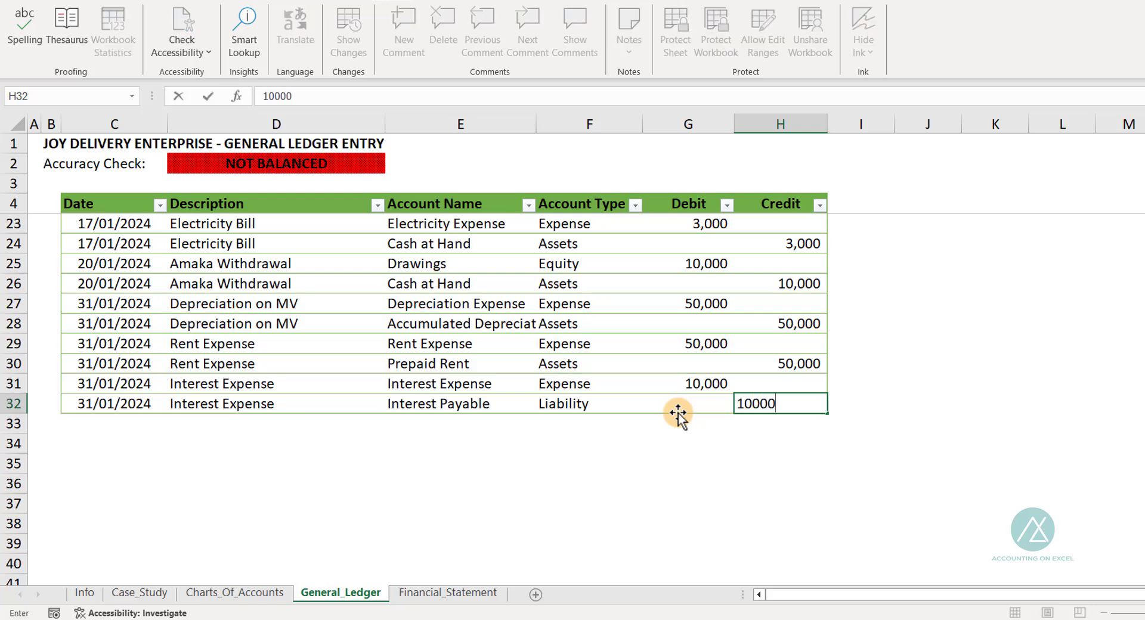
pyautogui.press('Tab')
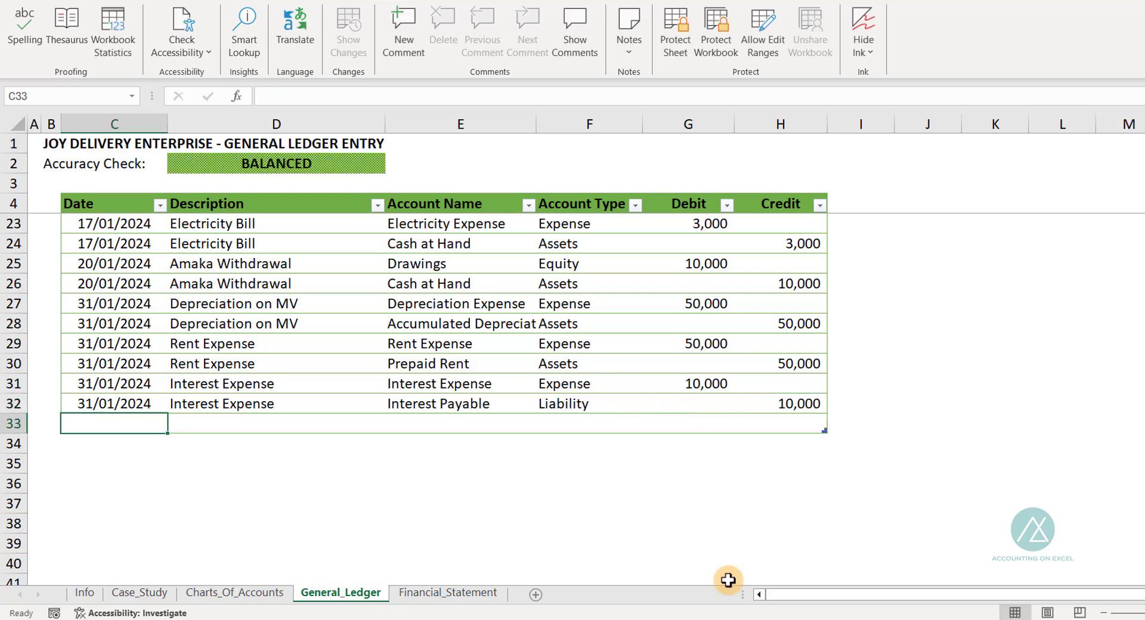
# Check interest expense in the income statement, and interest payable and loan payable in the statement of financial position.
pyautogui.click(446, 593)
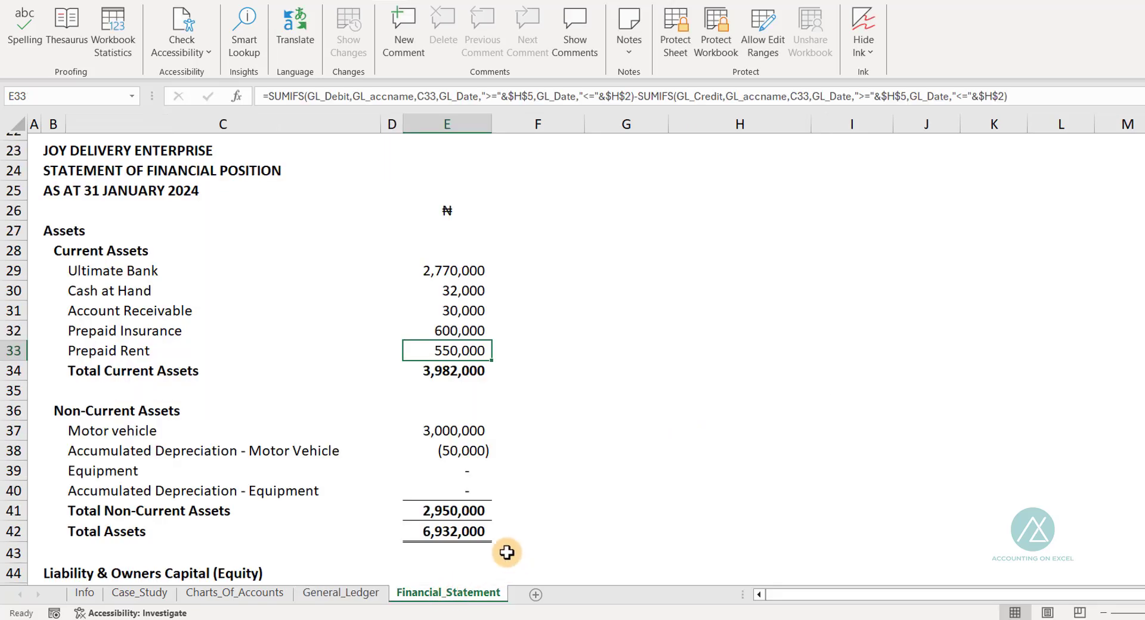
pyautogui.scroll(6, 481, 409)
pyautogui.scroll(1, 480, 409)
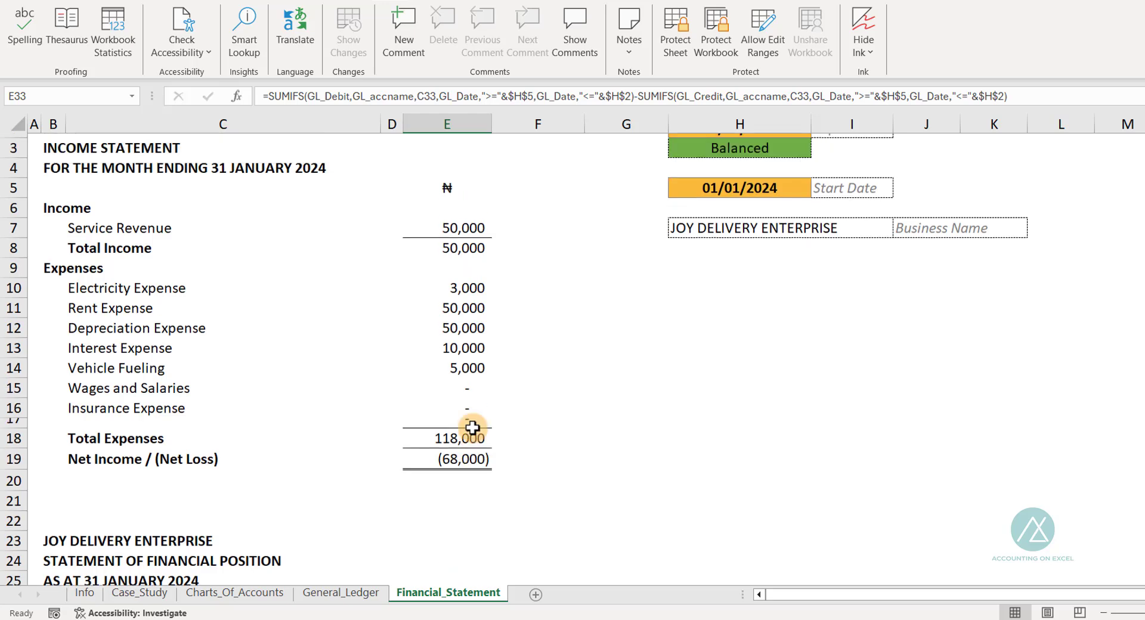
pyautogui.click(124, 381)
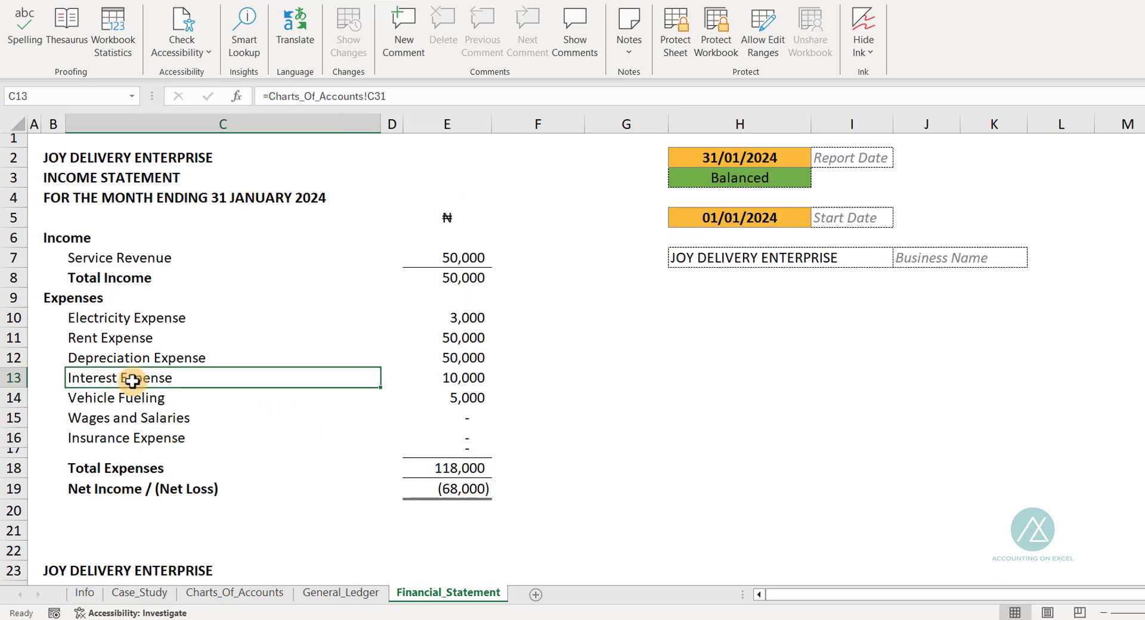
pyautogui.click(446, 379)
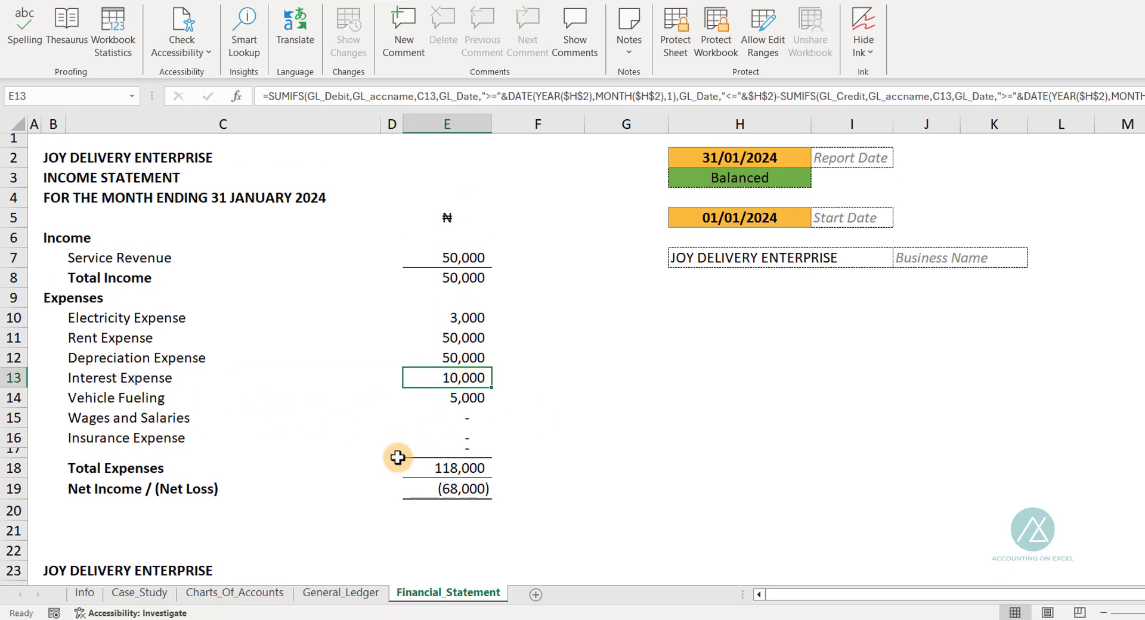
pyautogui.scroll(-5, 391, 460)
pyautogui.scroll(-6, 121, 434)
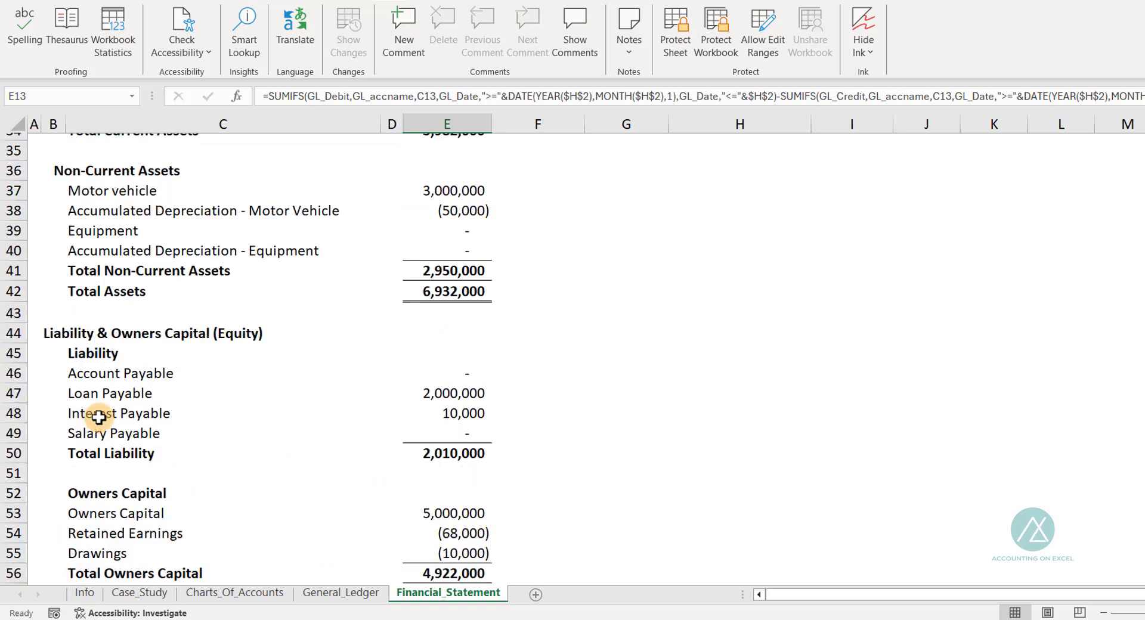
pyautogui.click(450, 407)
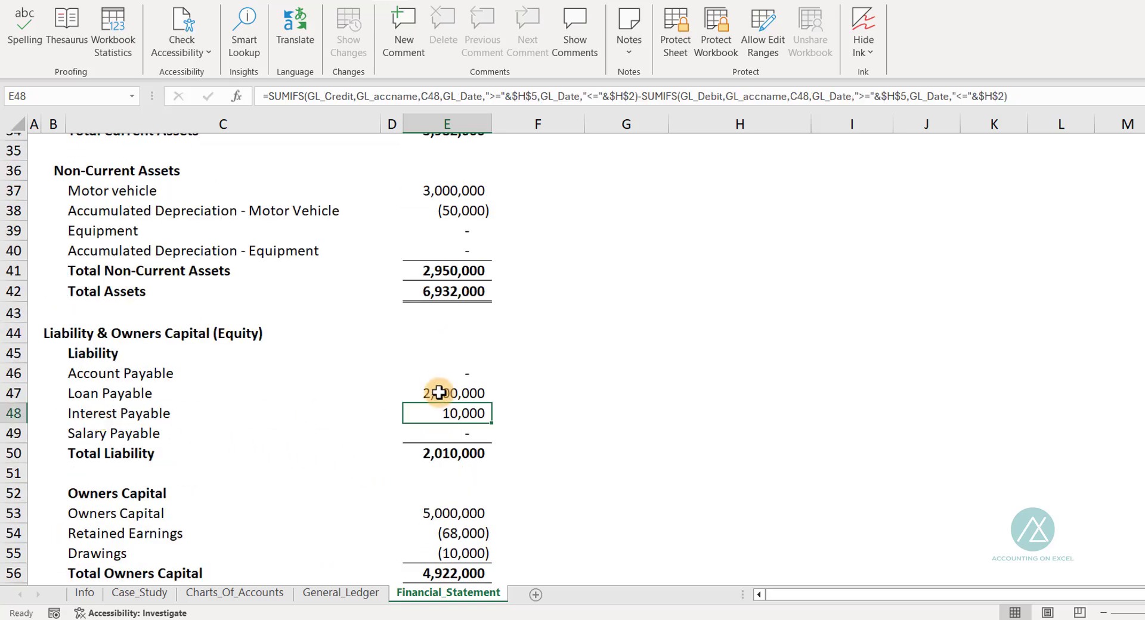
pyautogui.click(437, 388)
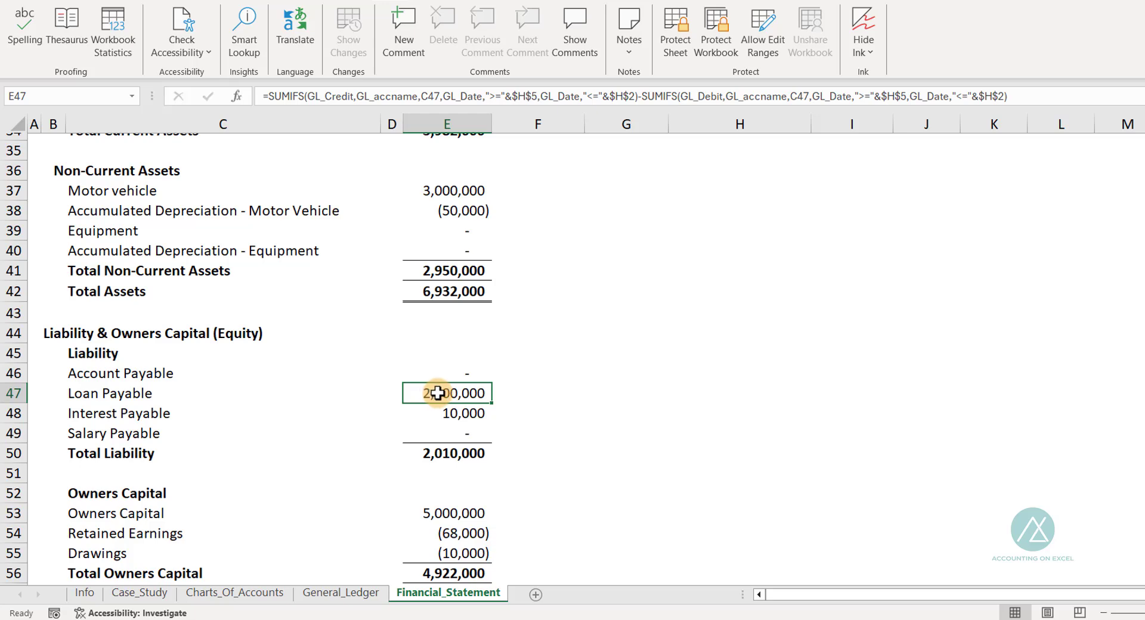
pyautogui.click(444, 416)
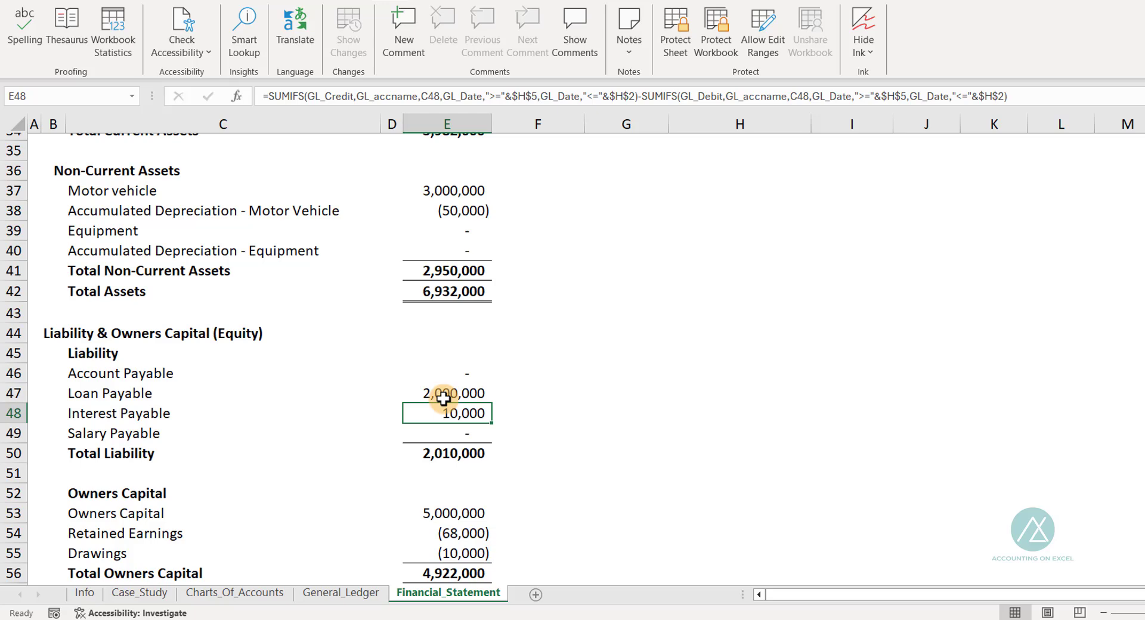
# Review the case study's monthly insurance premium adjustment alongside the original 07/01/2024 insurance payment transaction.
pyautogui.click(138, 593)
pyautogui.scroll(-2, 217, 424)
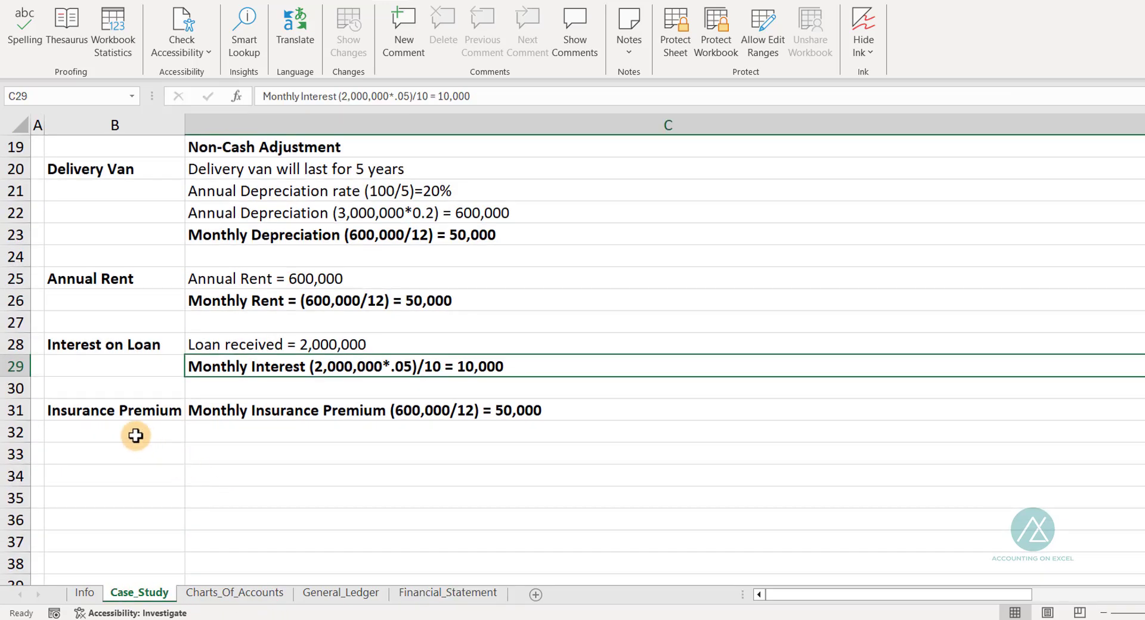
pyautogui.click(98, 411)
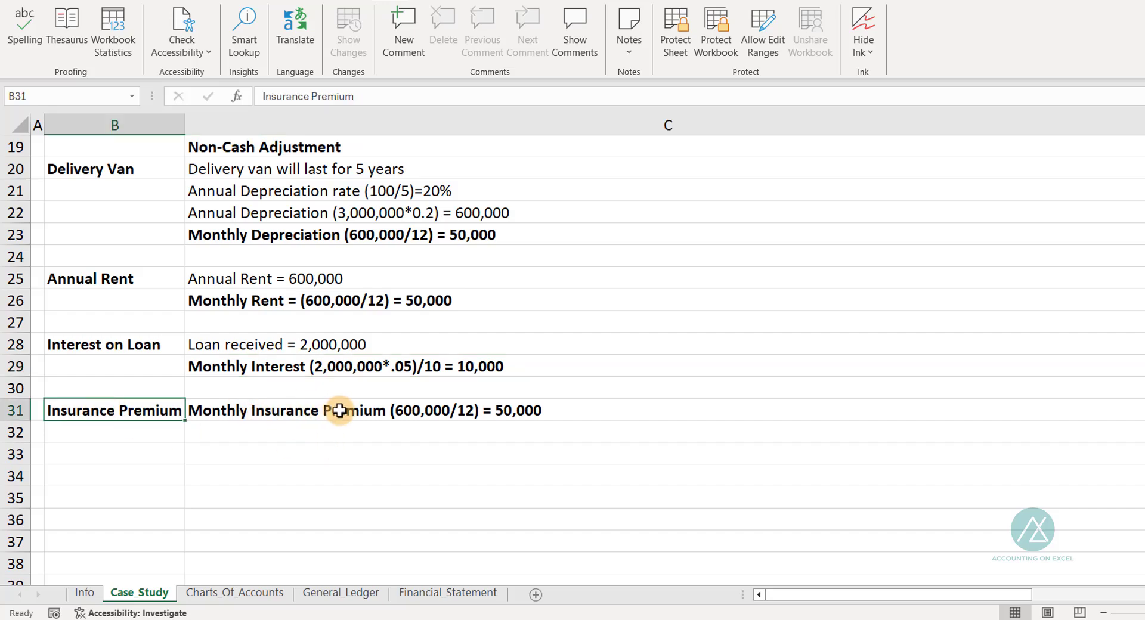
pyautogui.scroll(6, 465, 391)
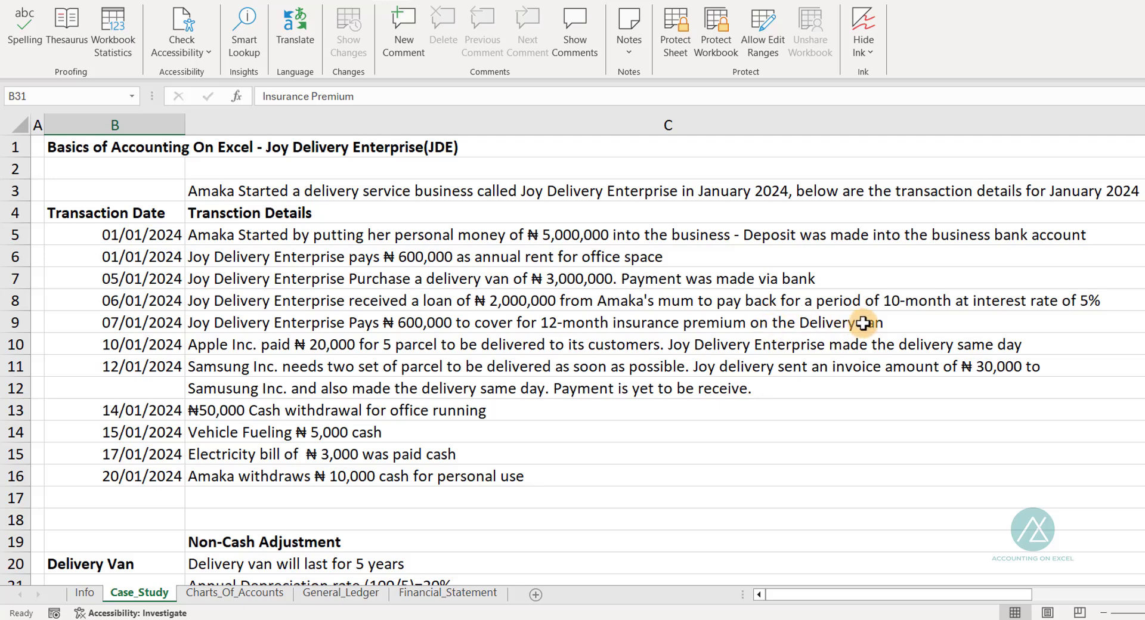
pyautogui.scroll(-5, 520, 451)
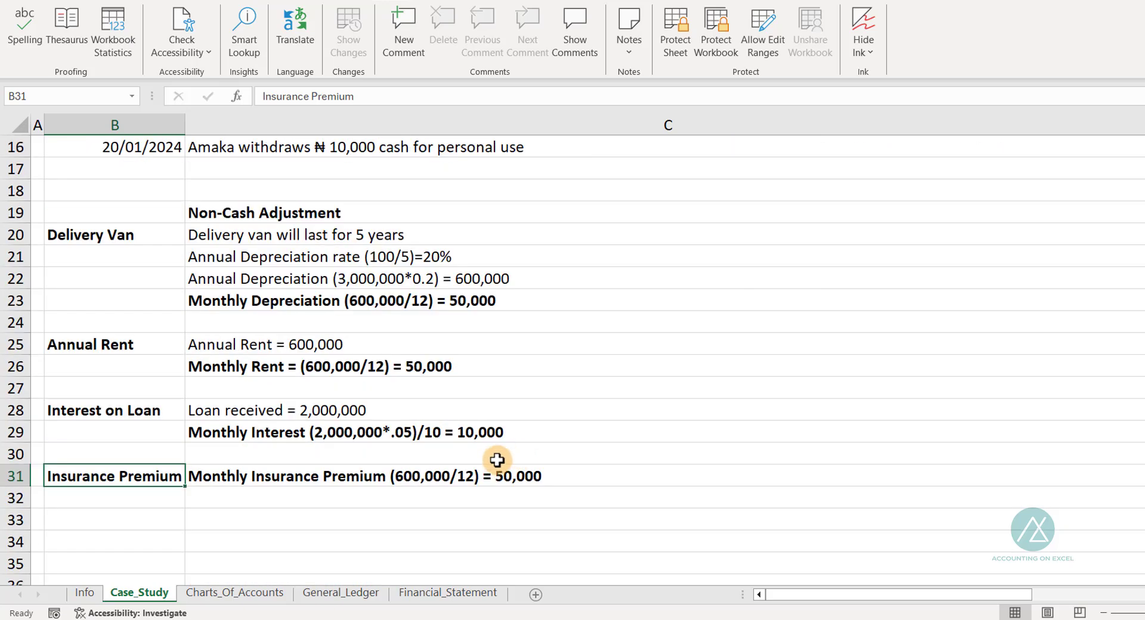
pyautogui.click(232, 475)
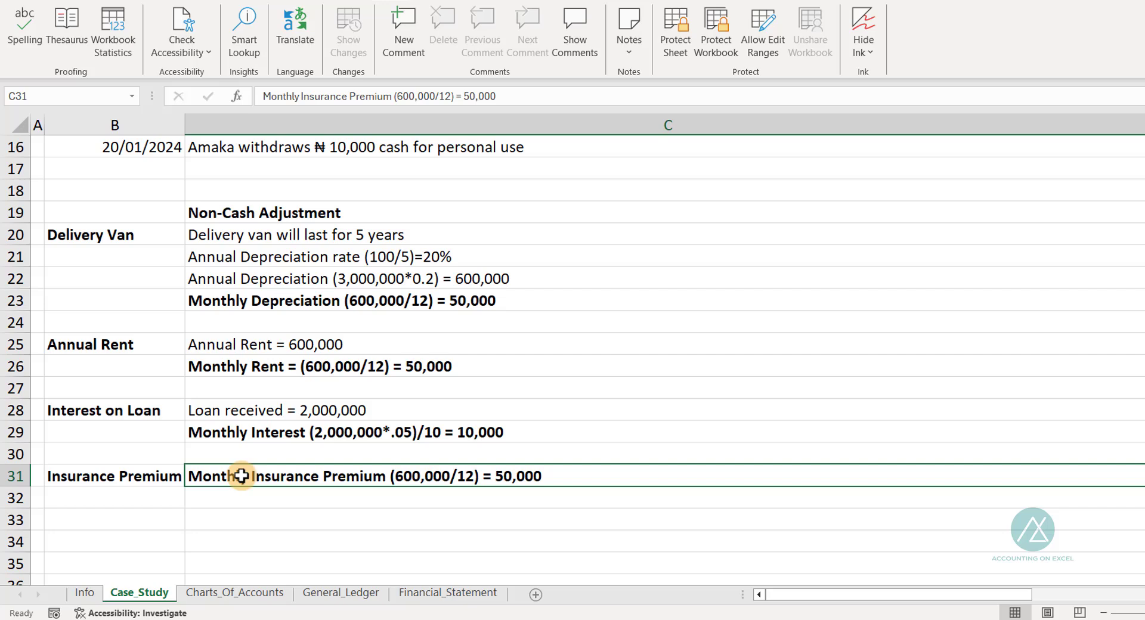
# Examine the 07/01/2024 insurance premium entries in the general ledger and the prepaid insurance balance in the statement of financial position.
pyautogui.click(320, 593)
pyautogui.scroll(6, 224, 302)
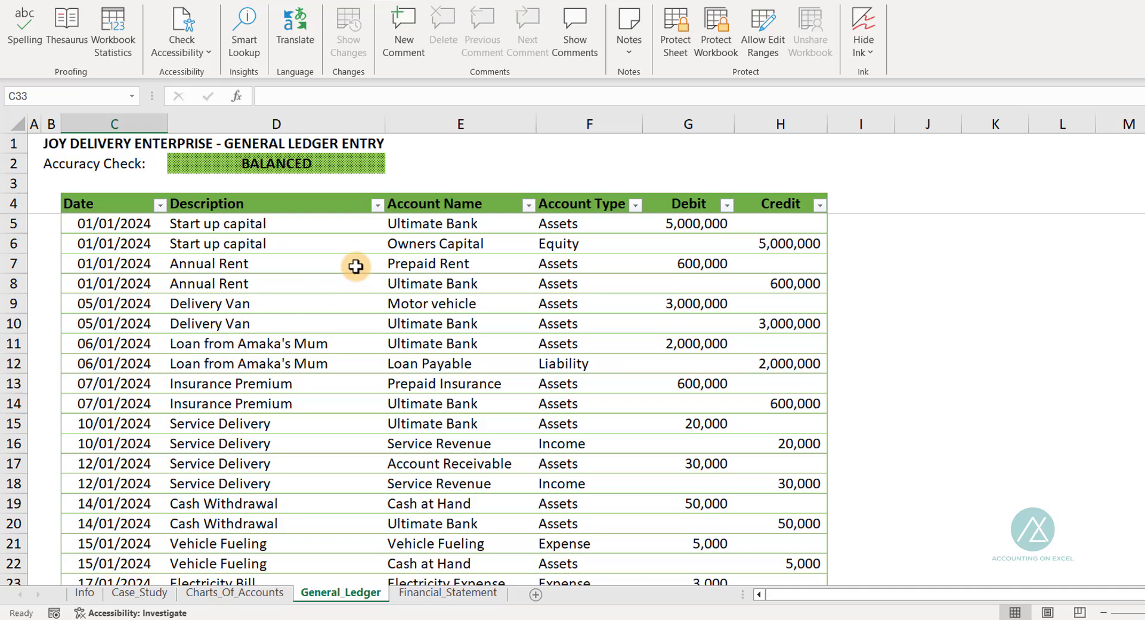
pyautogui.click(198, 385)
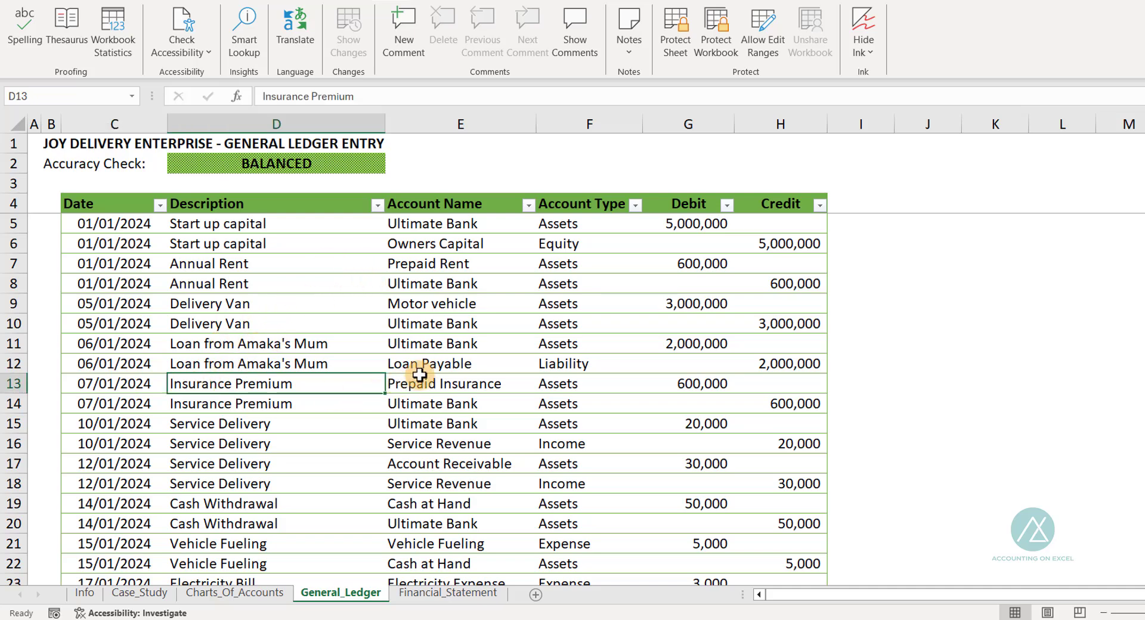
pyautogui.click(448, 387)
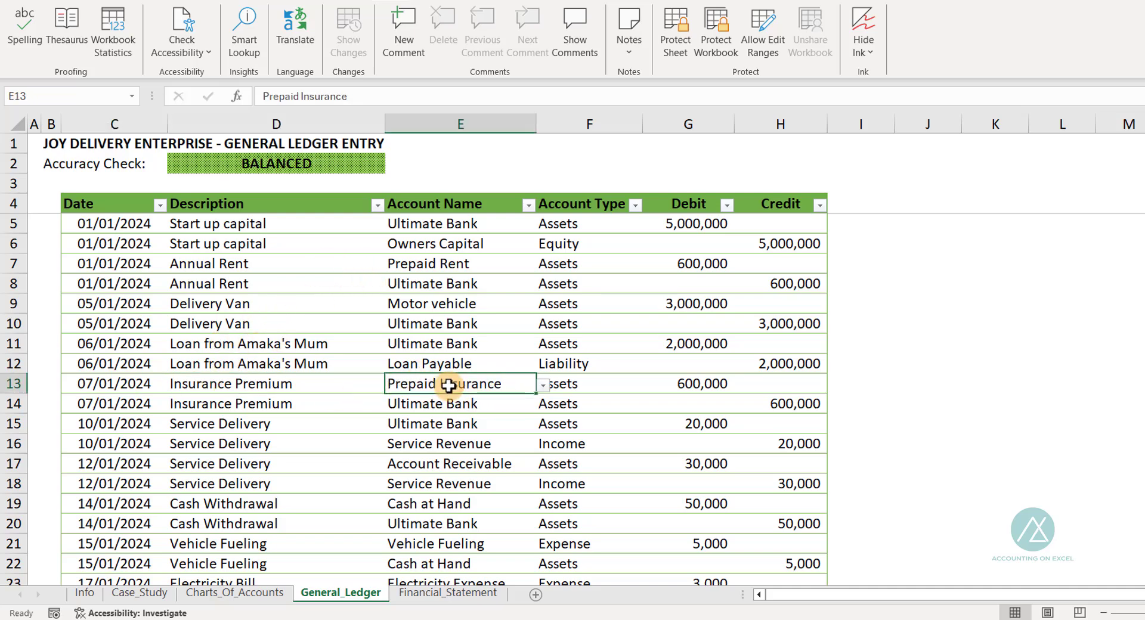
pyautogui.click(454, 402)
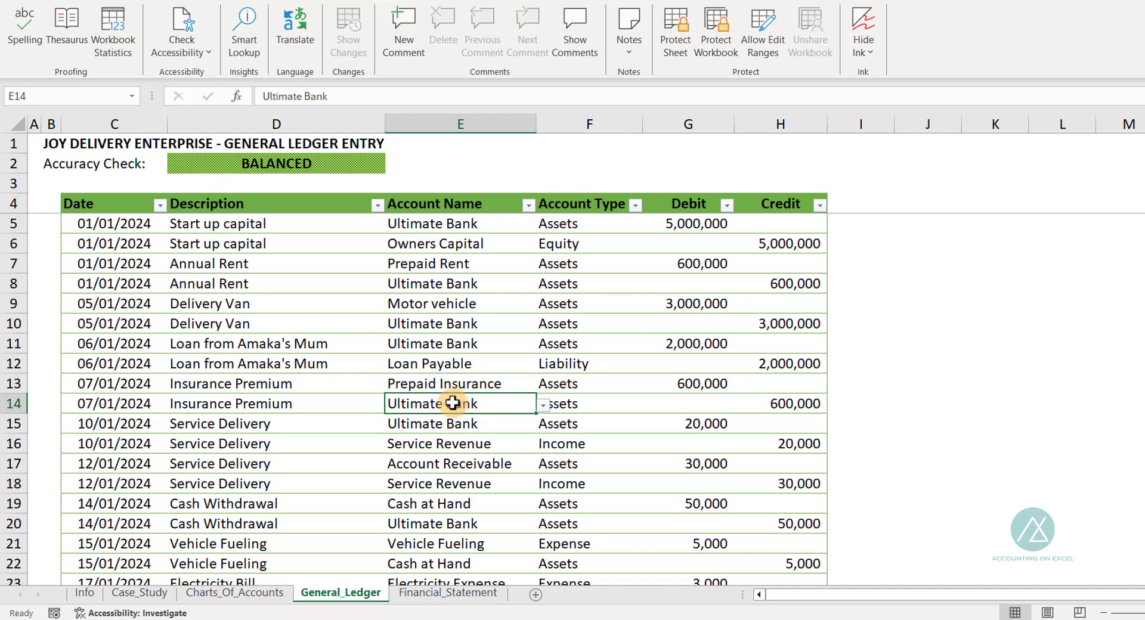
pyautogui.click(451, 383)
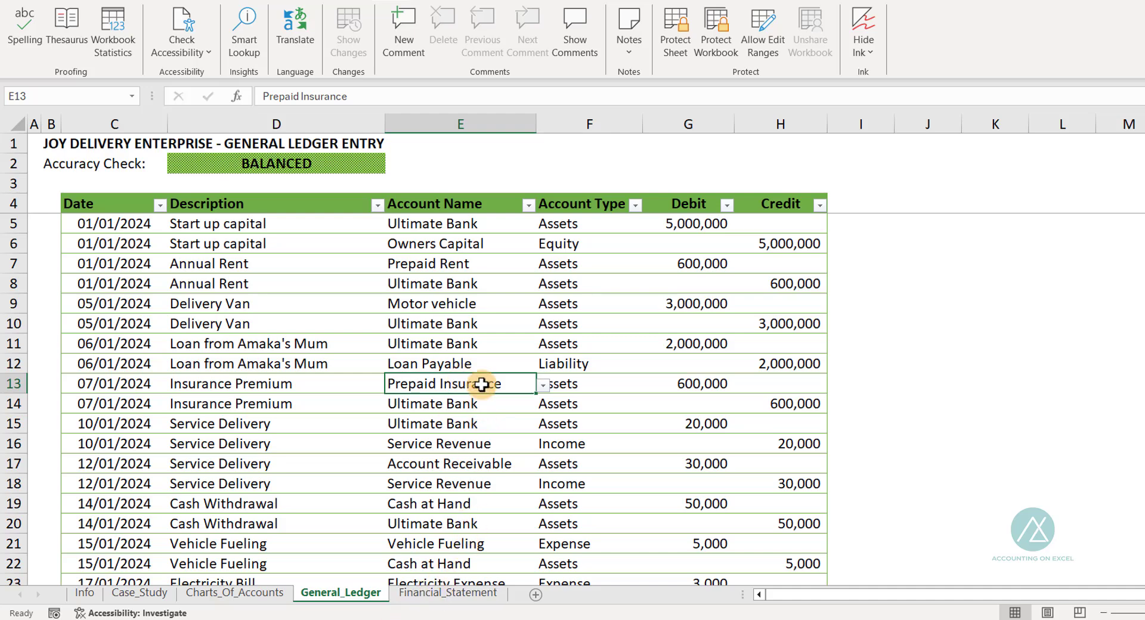
pyautogui.click(446, 593)
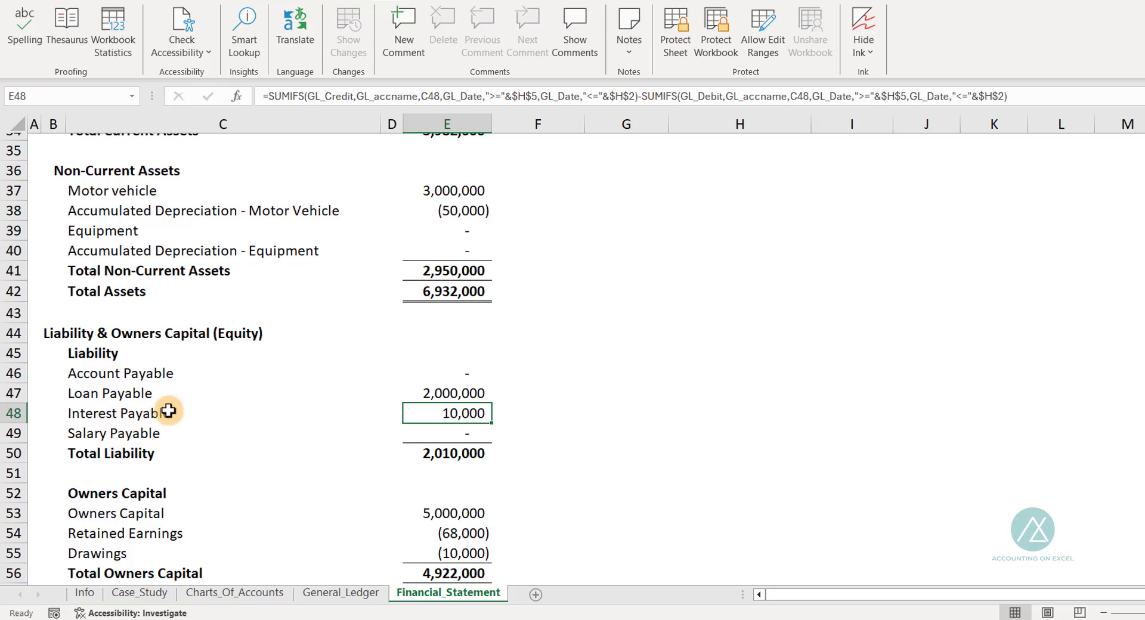
pyautogui.scroll(6, 153, 393)
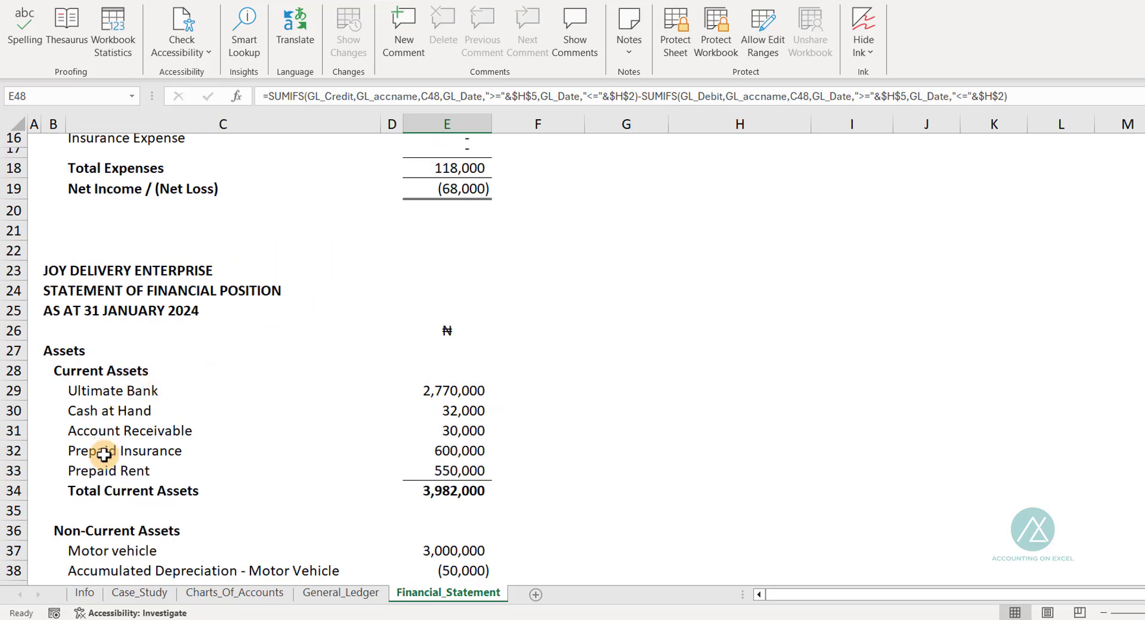
pyautogui.click(440, 453)
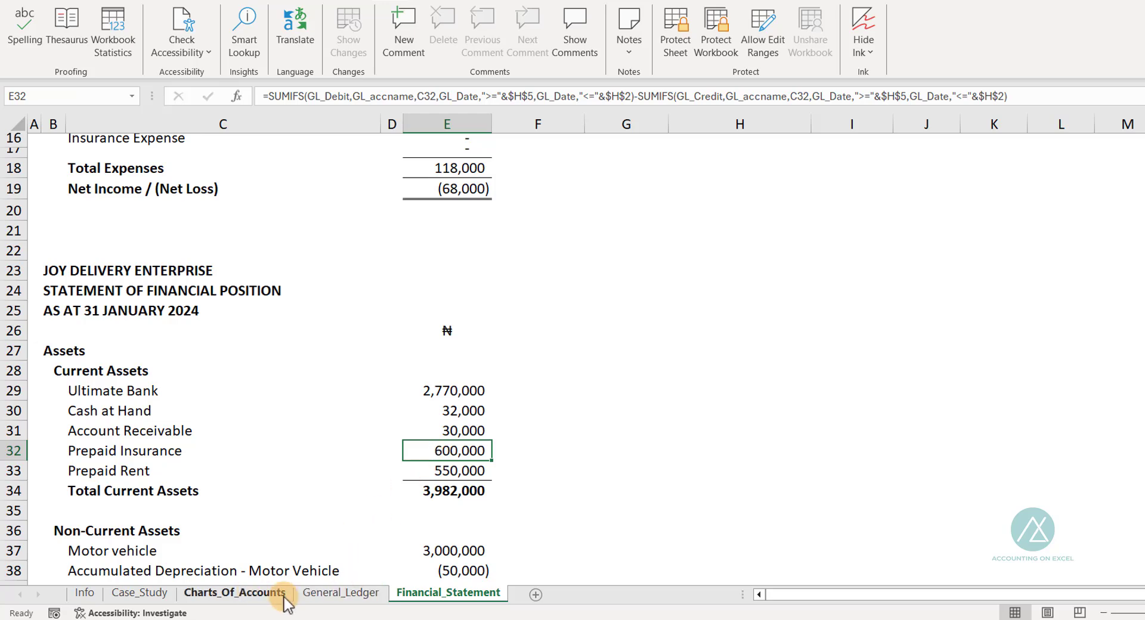
# Start a general ledger entry in row 33 dated 31/01/2024 with the description Insurance Premium.
pyautogui.click(314, 594)
pyautogui.scroll(-6, 191, 465)
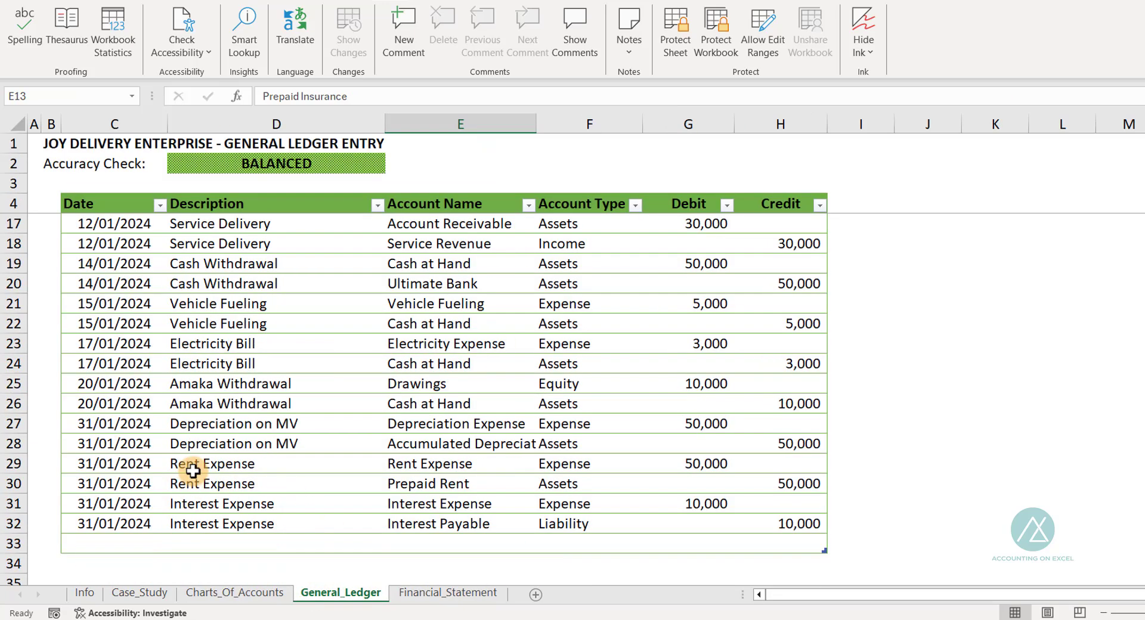
pyautogui.click(93, 422)
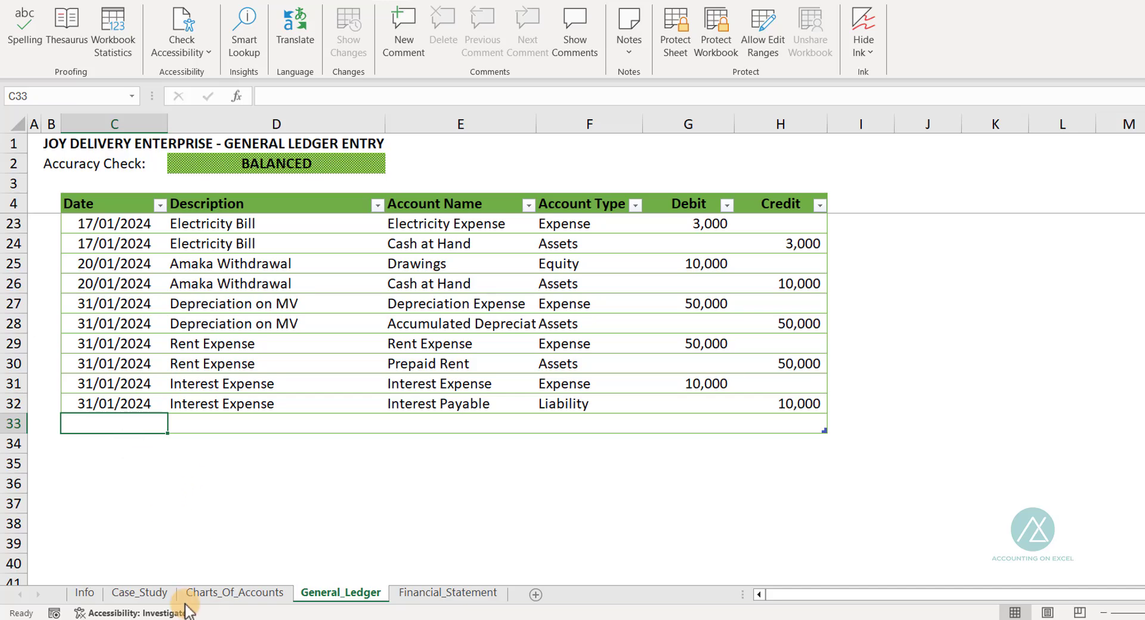
pyautogui.click(141, 593)
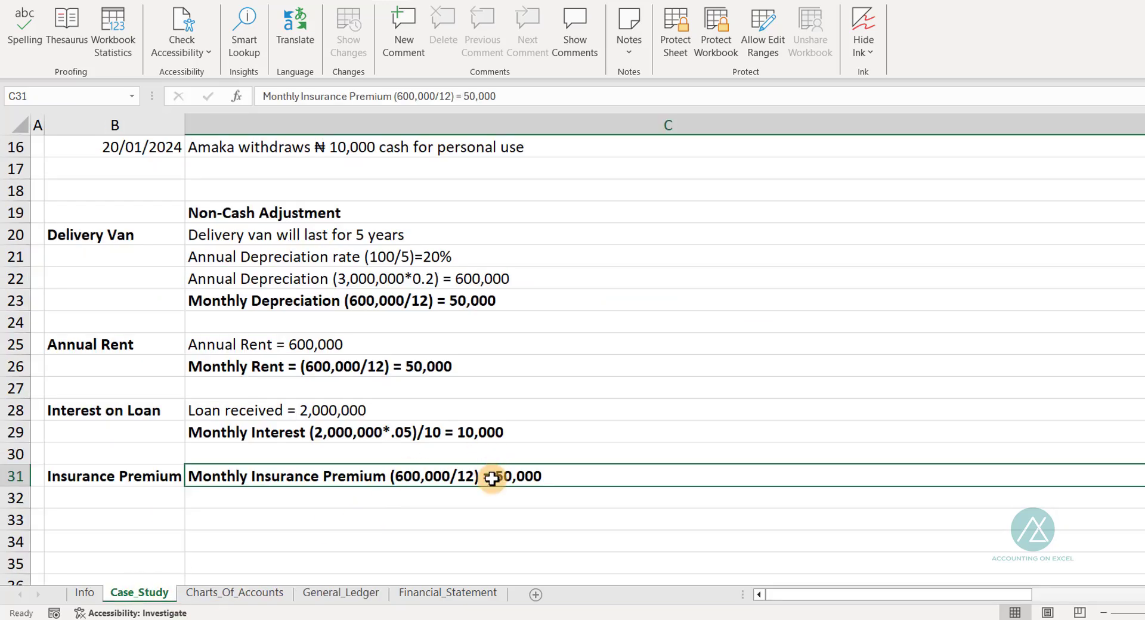
pyautogui.click(352, 592)
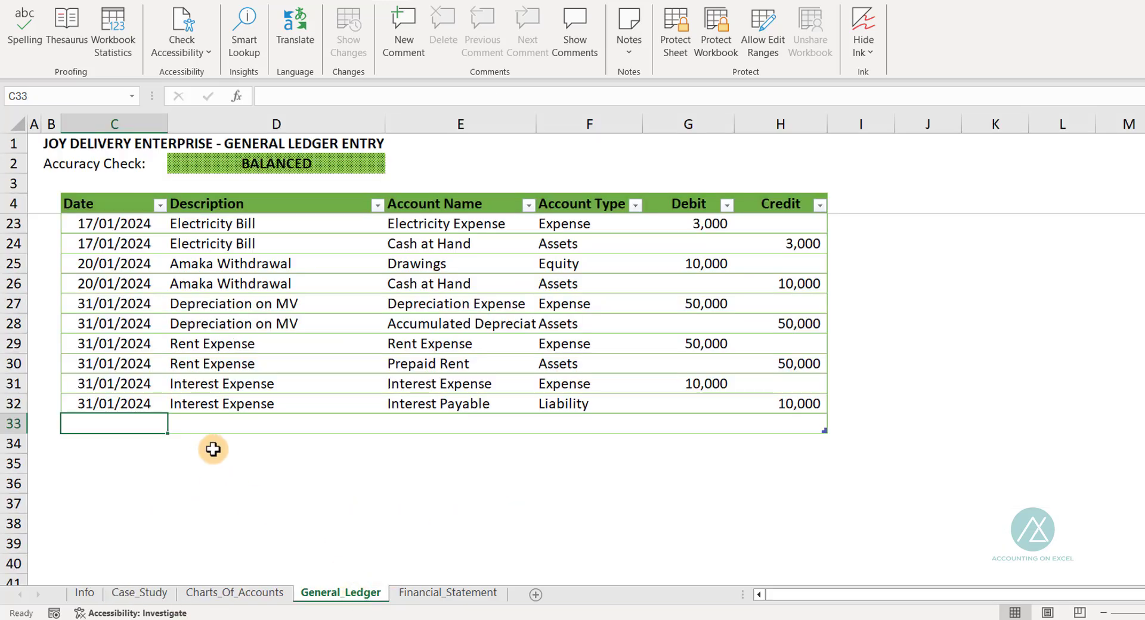
pyautogui.write('31/01/2024')
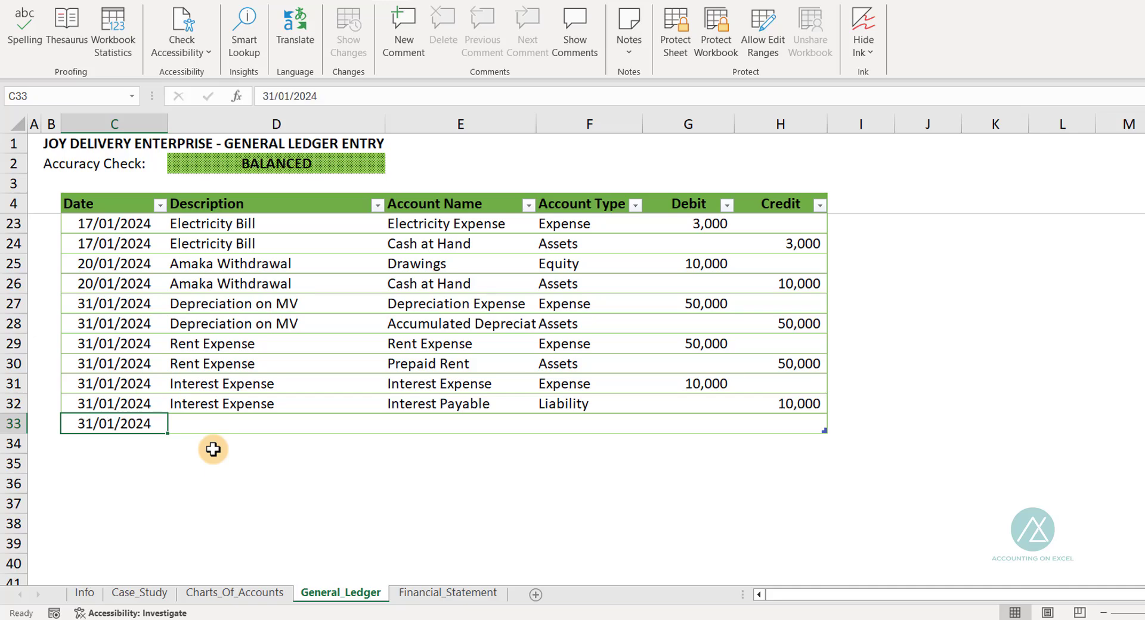
pyautogui.press('Tab')
pyautogui.write('I')
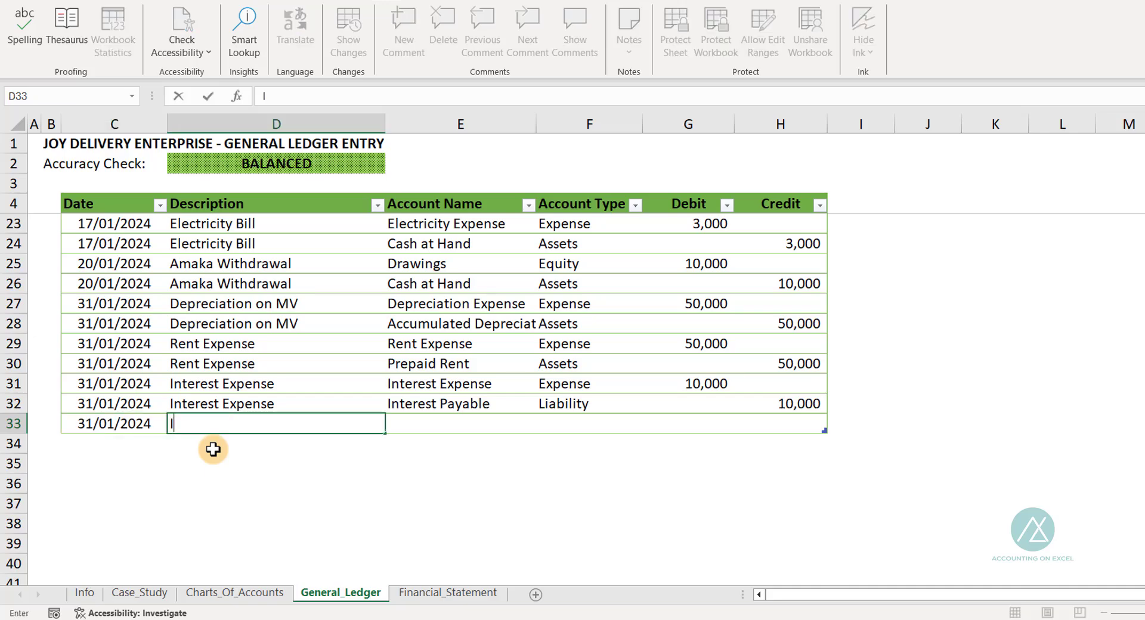
pyautogui.write('nsurance')
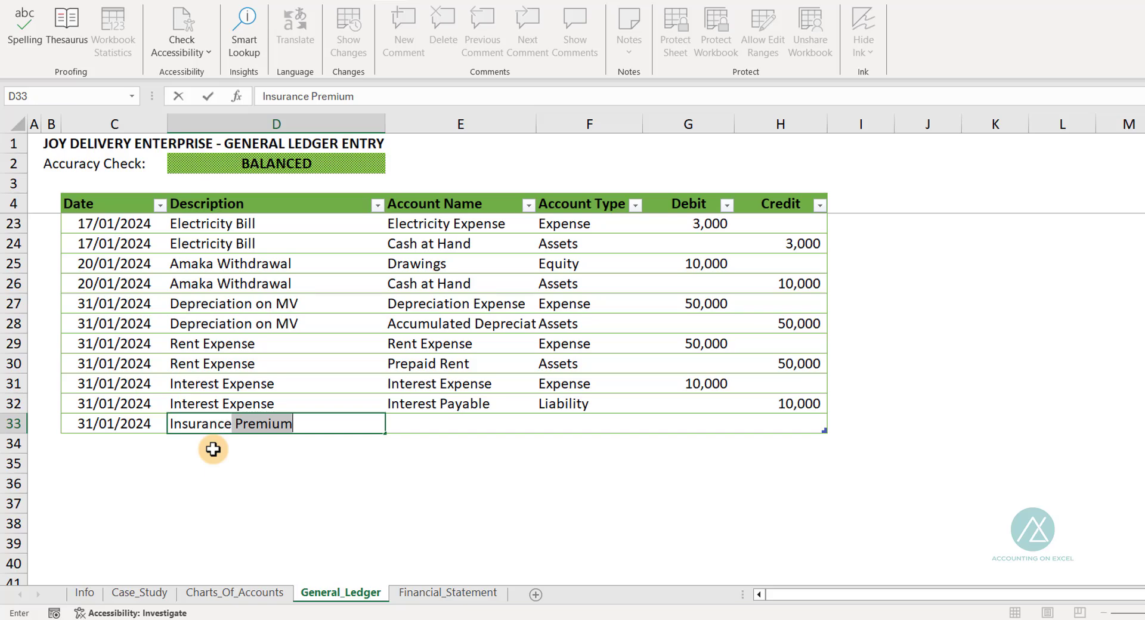
pyautogui.press('Tab')
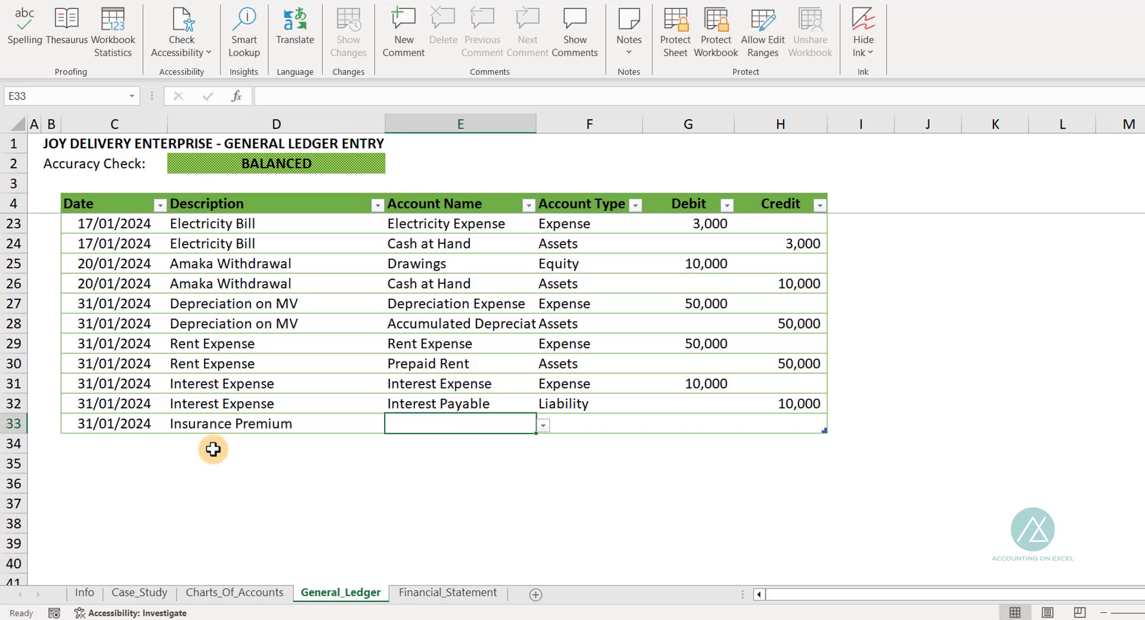
# Assign the row 33 insurance entry to the Insurance Expense account with a debit of 50,000.
pyautogui.click(543, 429)
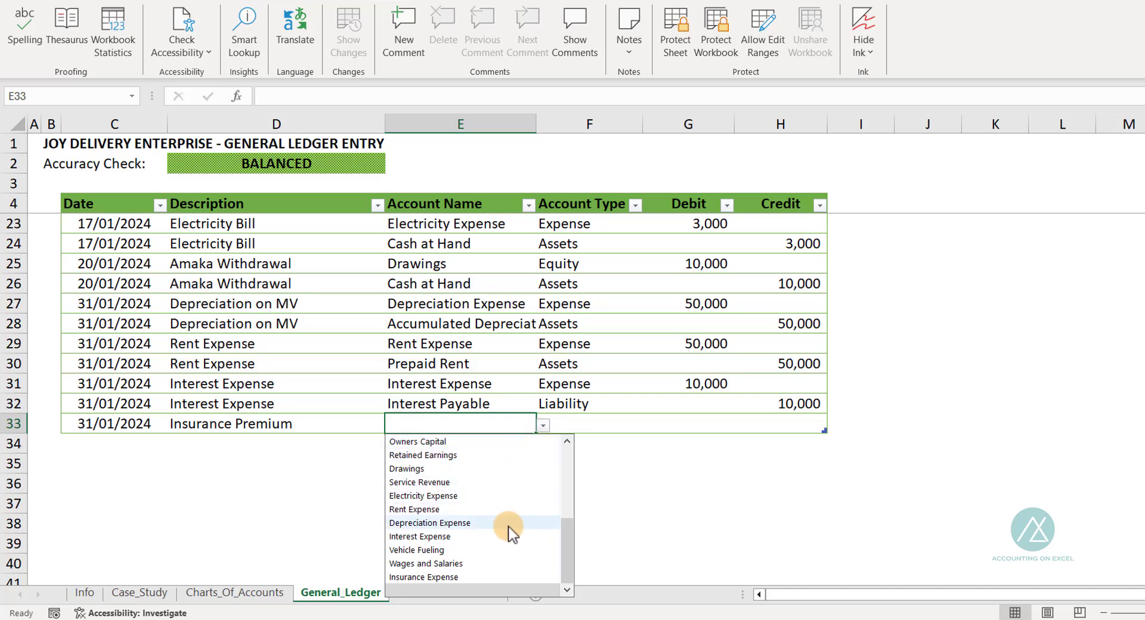
pyautogui.click(464, 576)
pyautogui.press('Tab')
pyautogui.press('Tab')
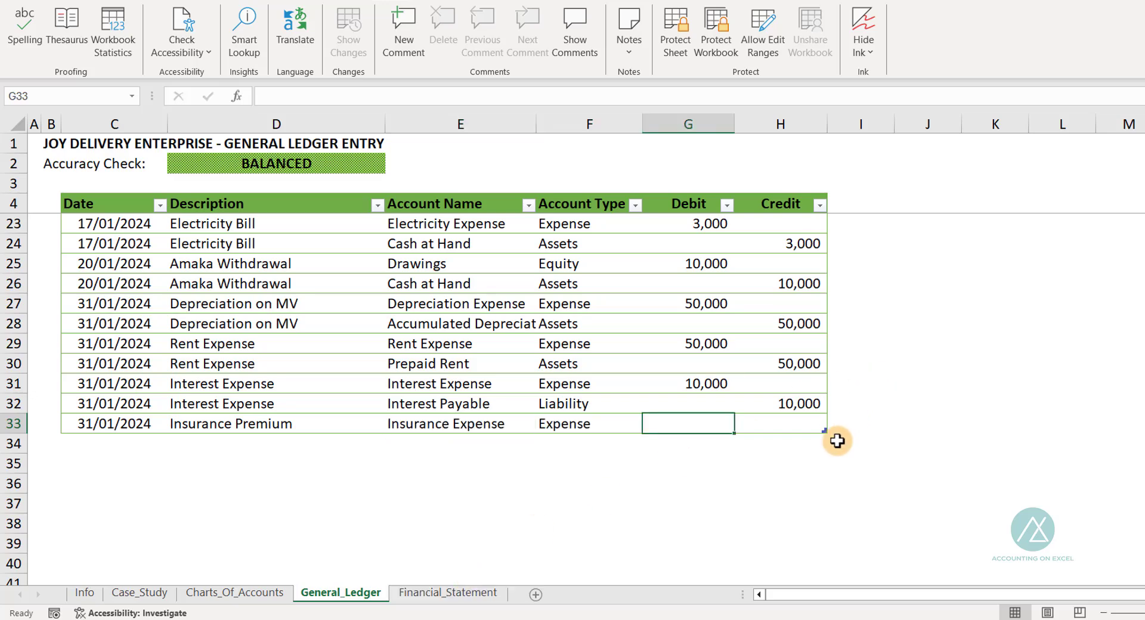
pyautogui.write('50000')
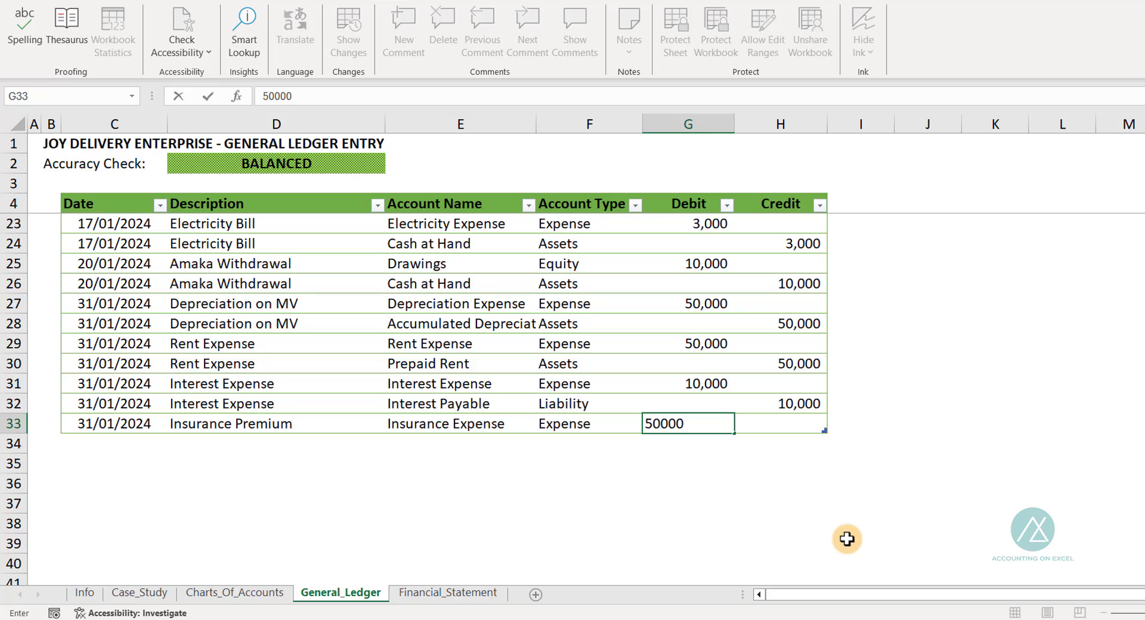
pyautogui.press('Tab')
pyautogui.press('Return')
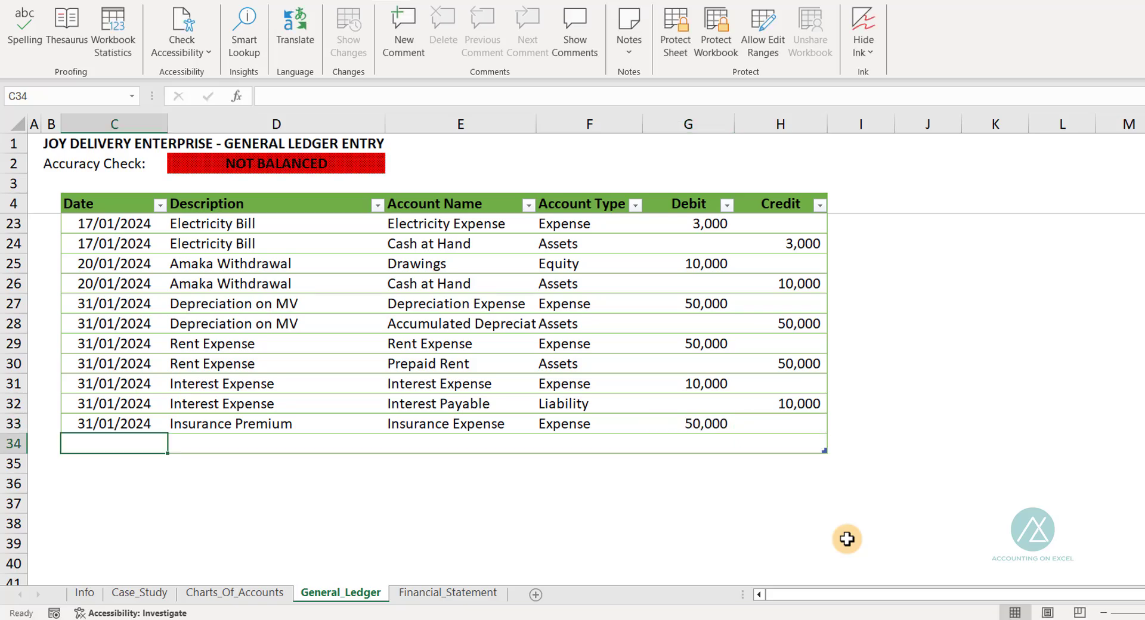
# Copy the 31/01/2024 date and Insurance Premium description from row 33 into ledger row 34.
pyautogui.hotkey('ctrl', 'd')
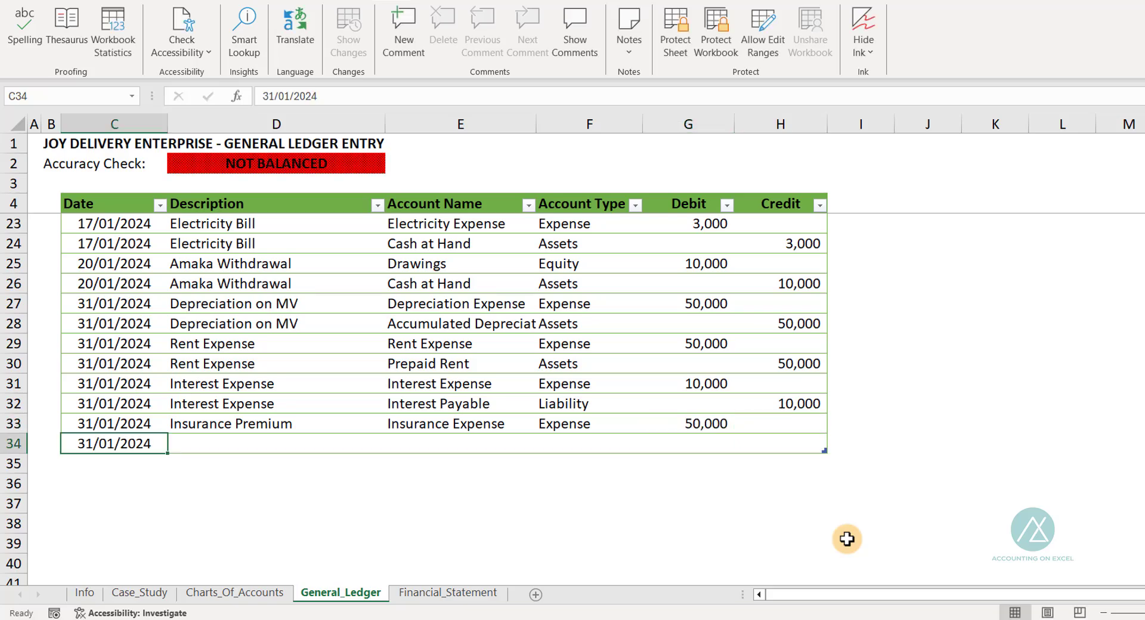
pyautogui.press('Tab')
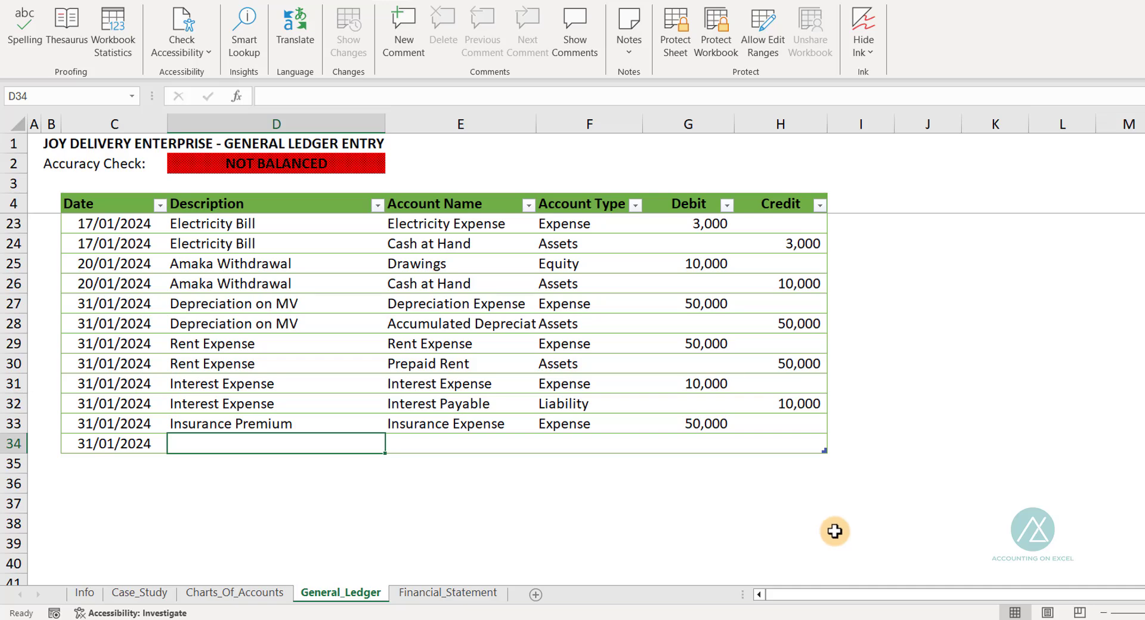
pyautogui.hotkey('ctrl', 'd')
pyautogui.press('Tab')
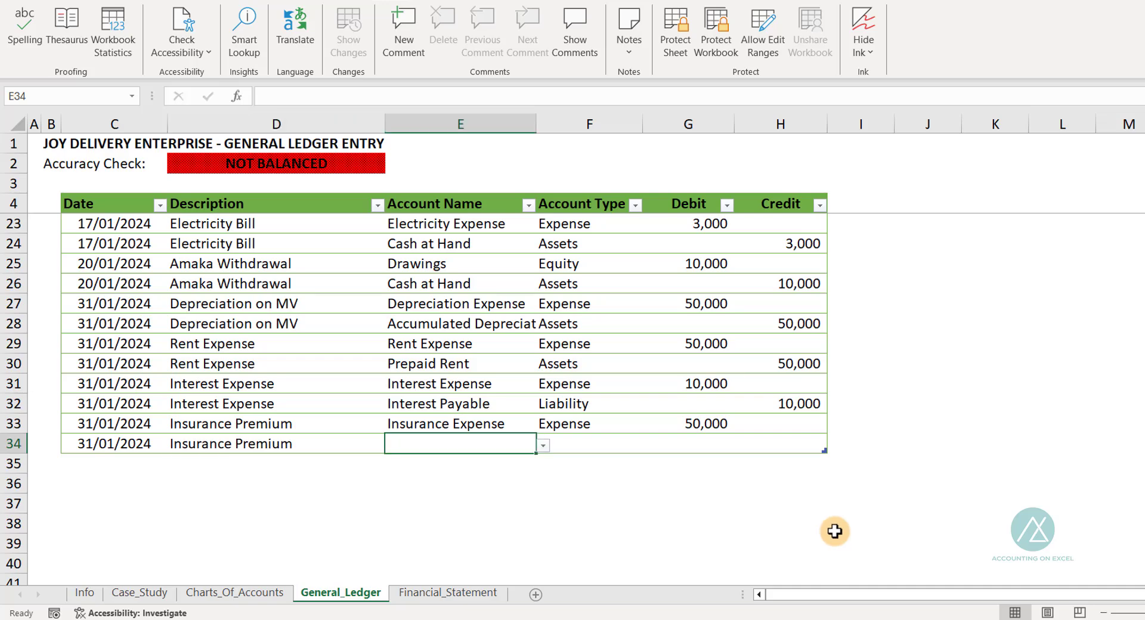
# Assign the row 34 insurance entry to the Prepaid Insurance account with a credit of 50,000.
pyautogui.click(544, 447)
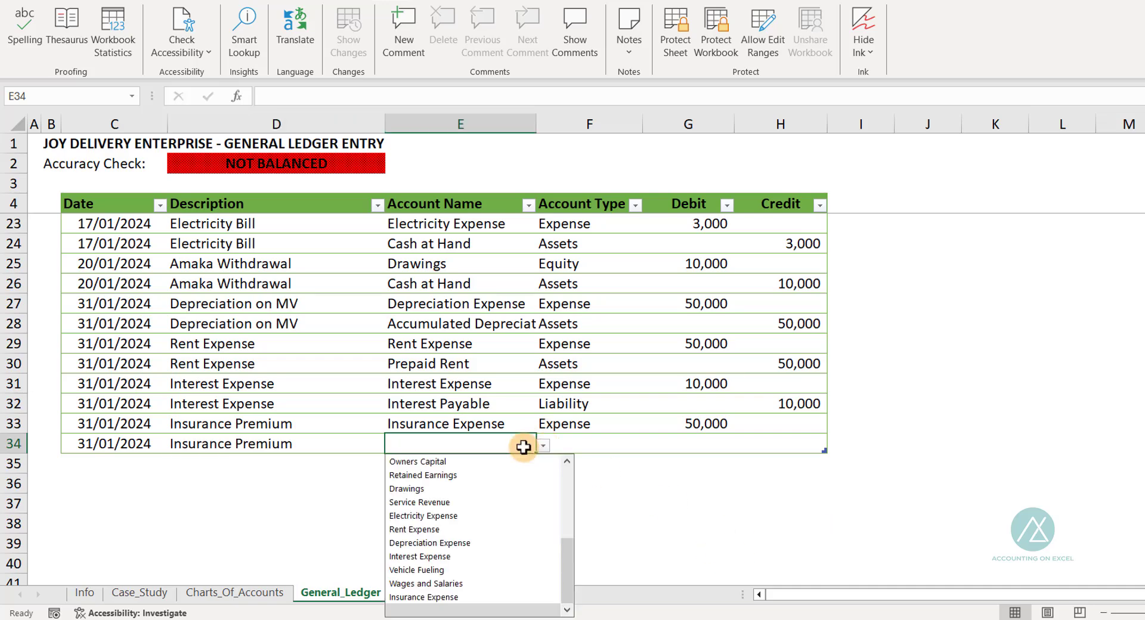
pyautogui.moveTo(565, 549); pyautogui.dragTo(570, 471)
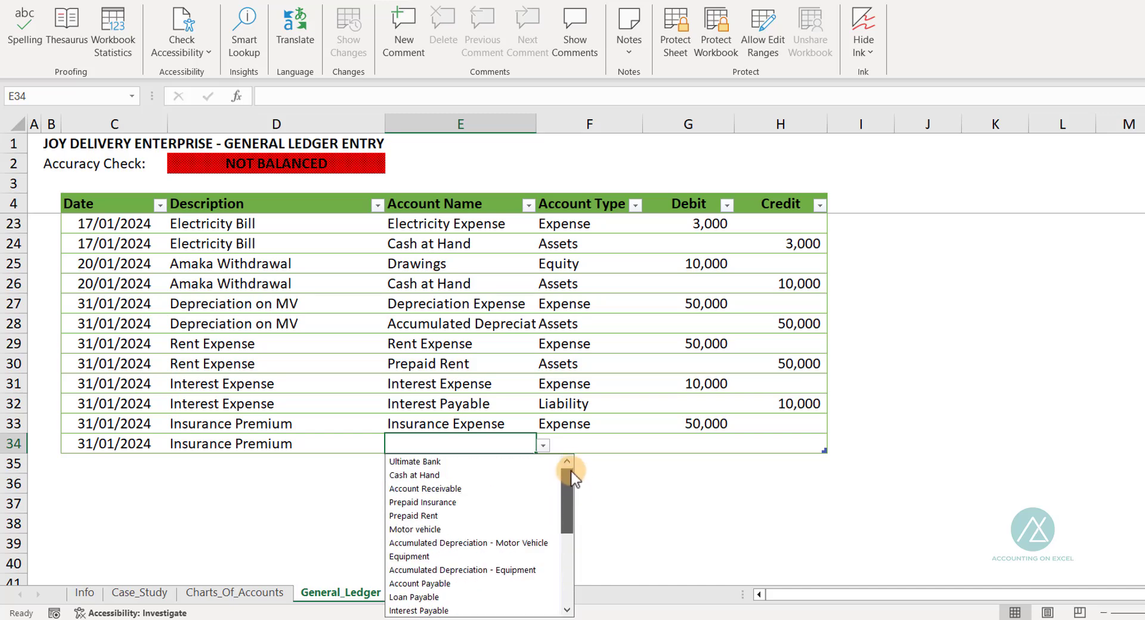
pyautogui.click(438, 503)
pyautogui.press('Tab')
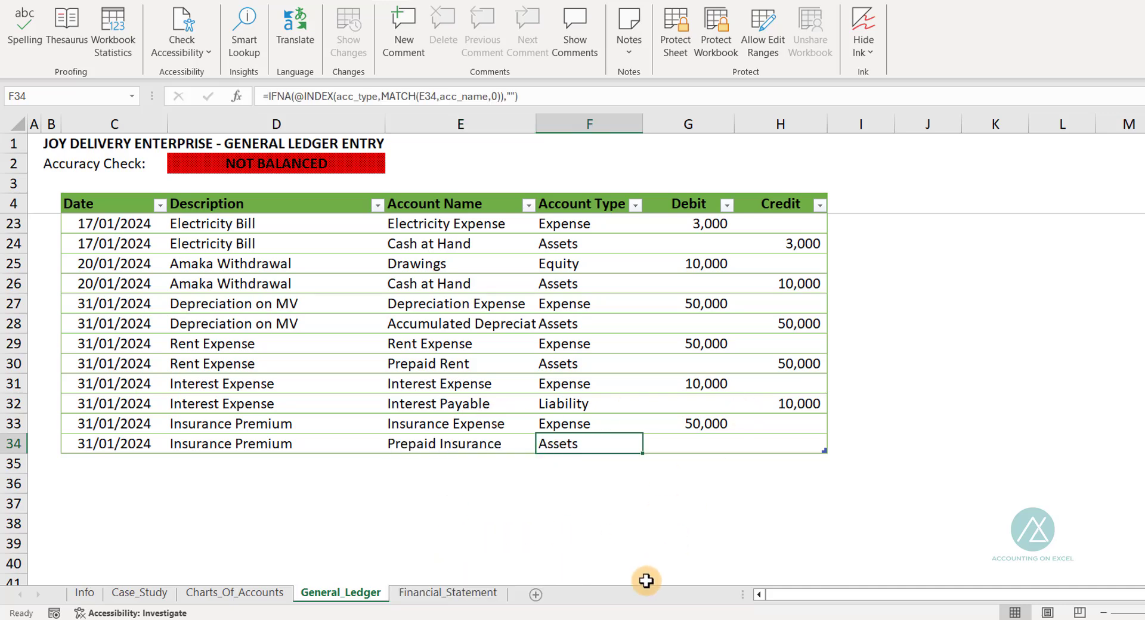
pyautogui.press('Tab')
pyautogui.press('Tab')
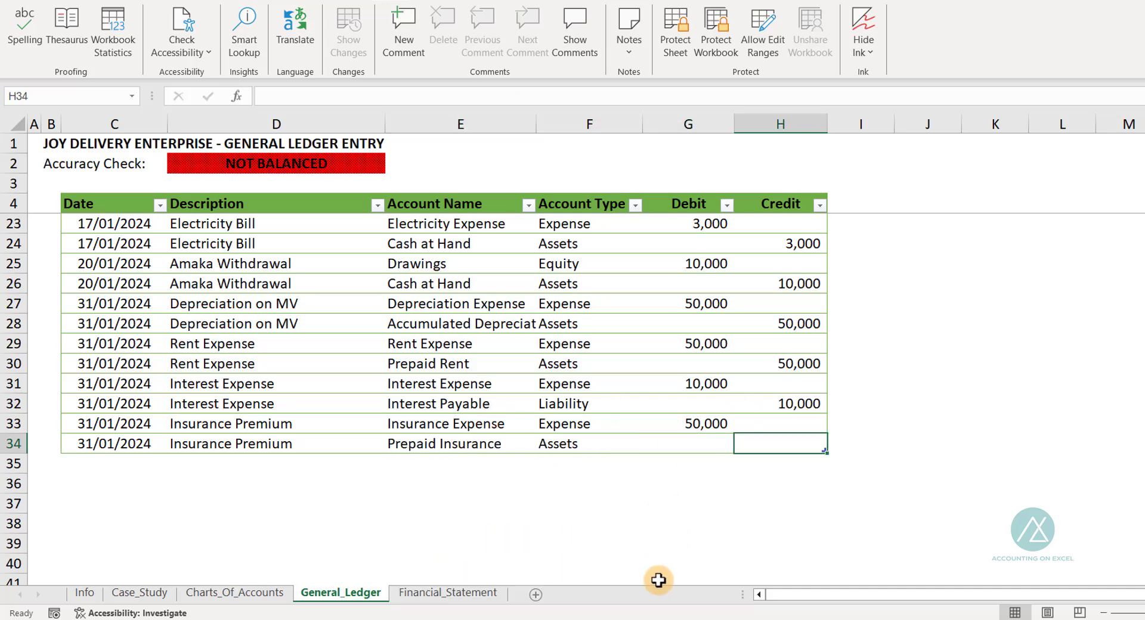
pyautogui.write('50000')
pyautogui.press('Return')
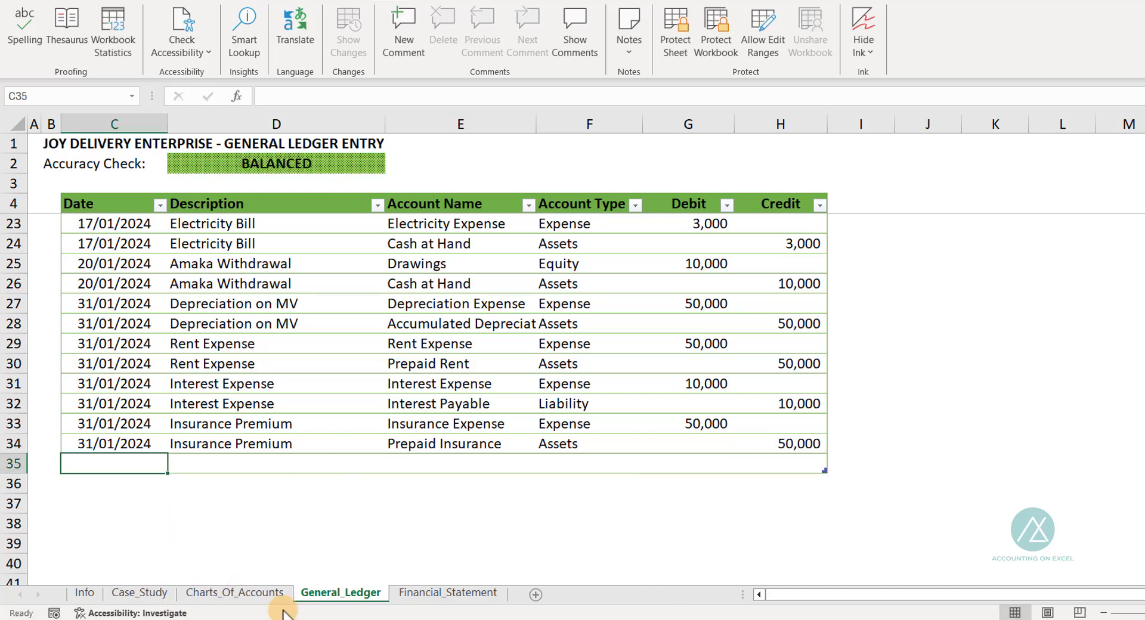
# Check insurance expense in the income statement and prepaid insurance in the statement of financial position.
pyautogui.click(444, 593)
pyautogui.scroll(5, 524, 515)
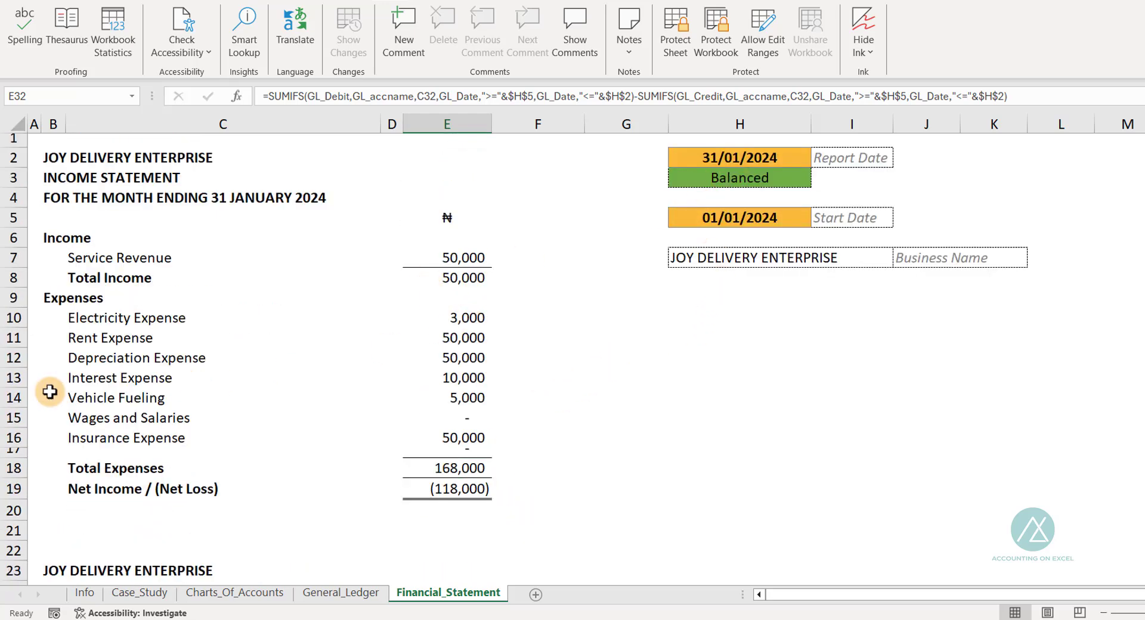
pyautogui.click(98, 441)
pyautogui.click(442, 441)
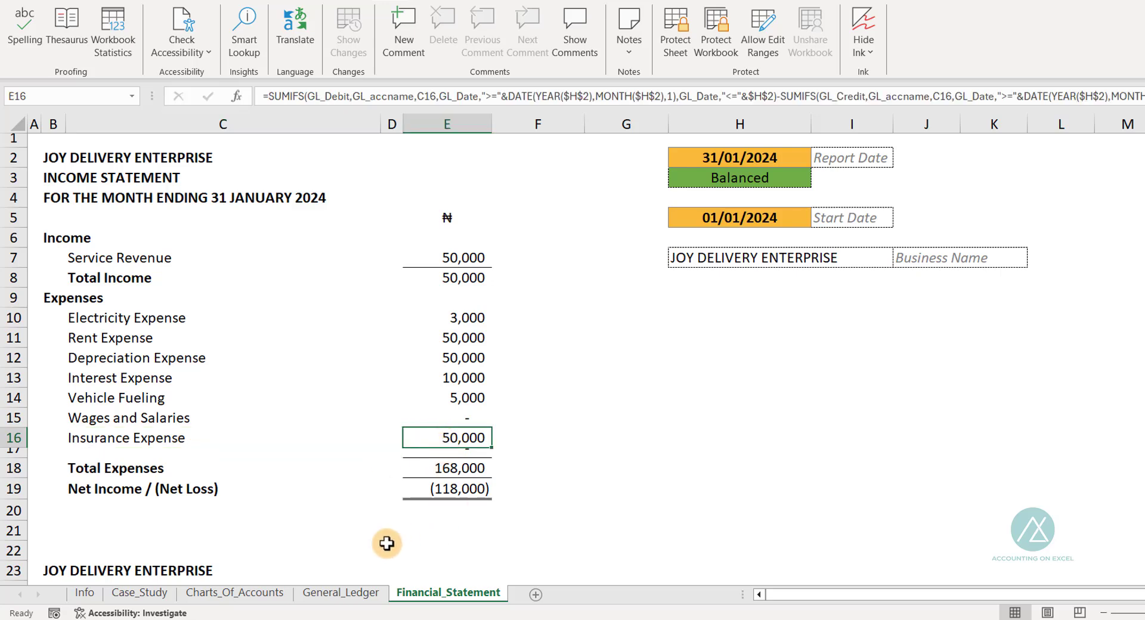
pyautogui.scroll(-7, 383, 544)
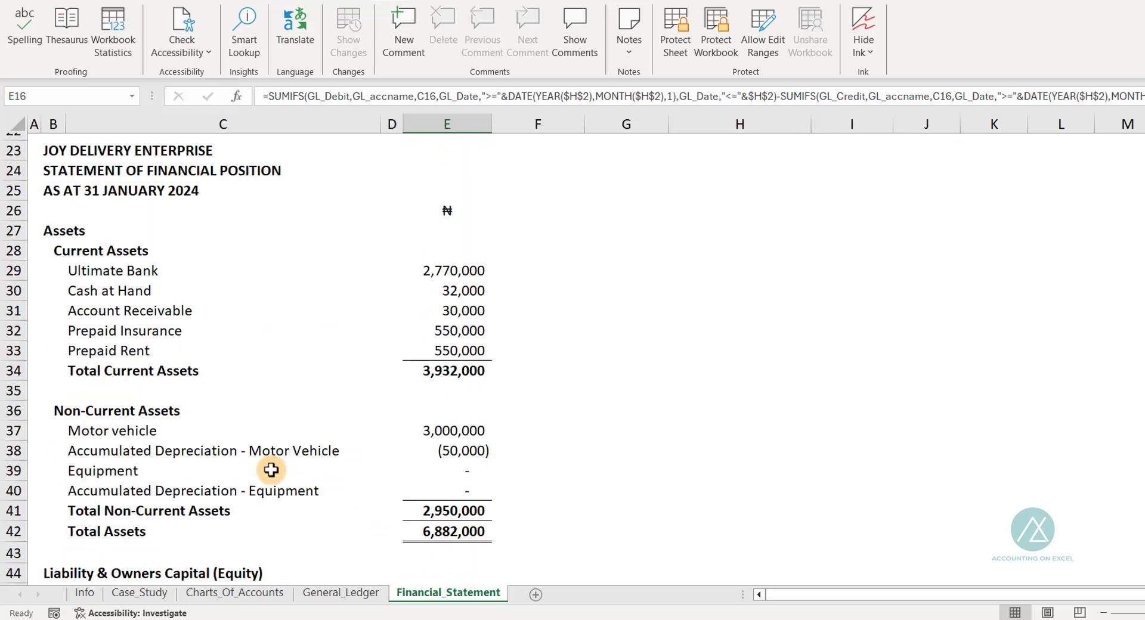
pyautogui.click(115, 333)
pyautogui.click(438, 337)
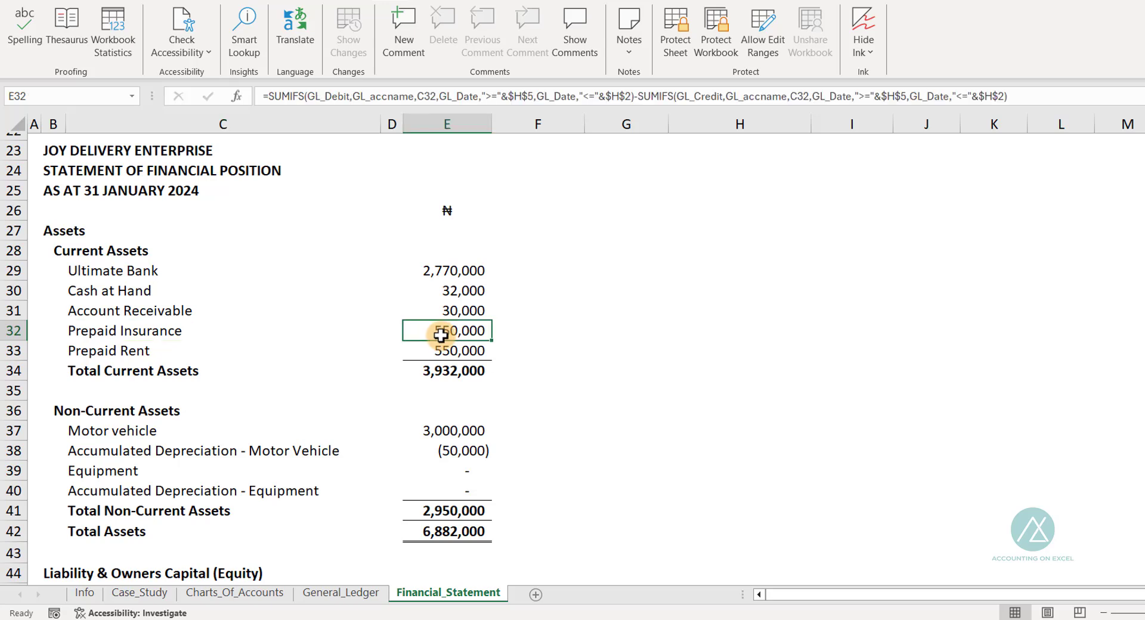
pyautogui.scroll(7, 531, 355)
pyautogui.scroll(-7, 450, 368)
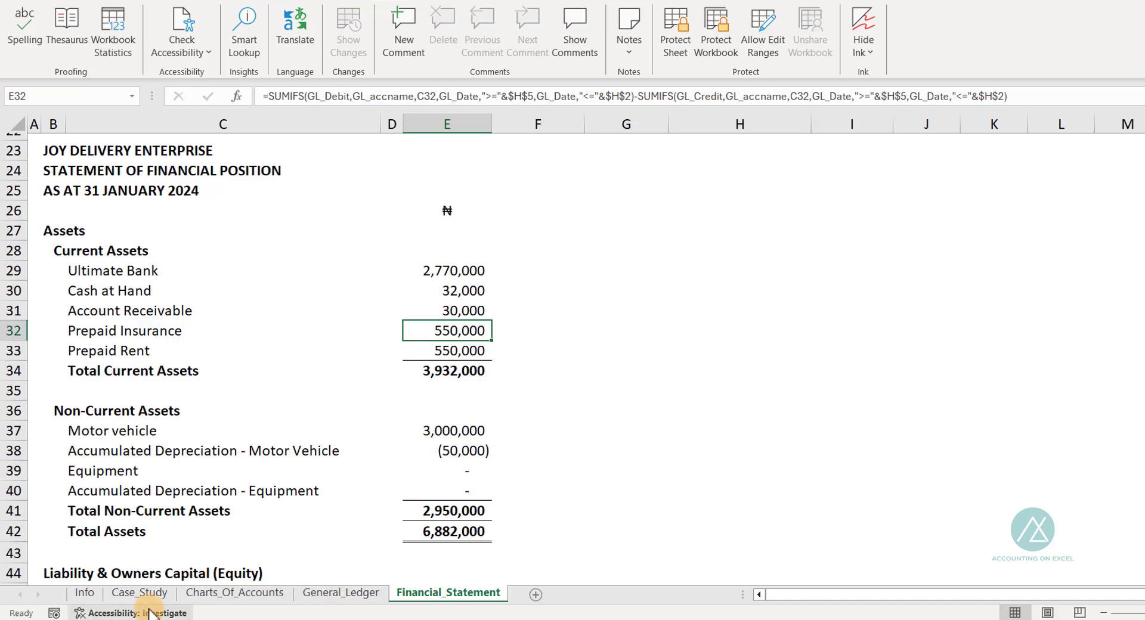
# Review the case study's transactions and non-cash adjustments alongside the general ledger entries and the financial statements.
pyautogui.click(139, 593)
pyautogui.scroll(3, 346, 326)
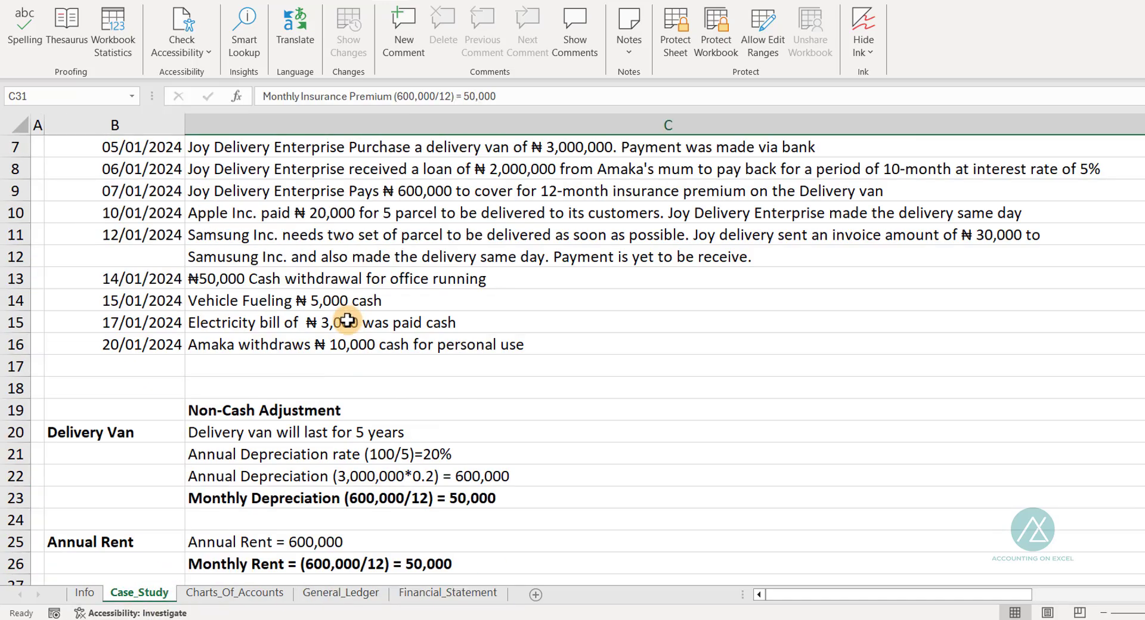
pyautogui.scroll(-3, 299, 447)
pyautogui.click(417, 594)
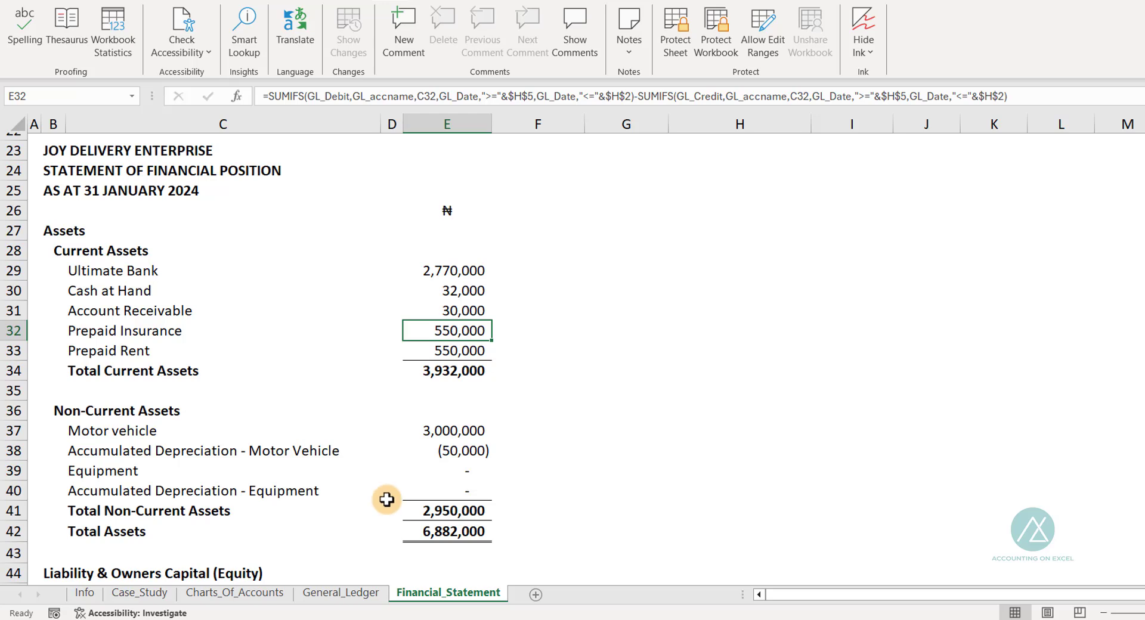
pyautogui.scroll(7, 401, 484)
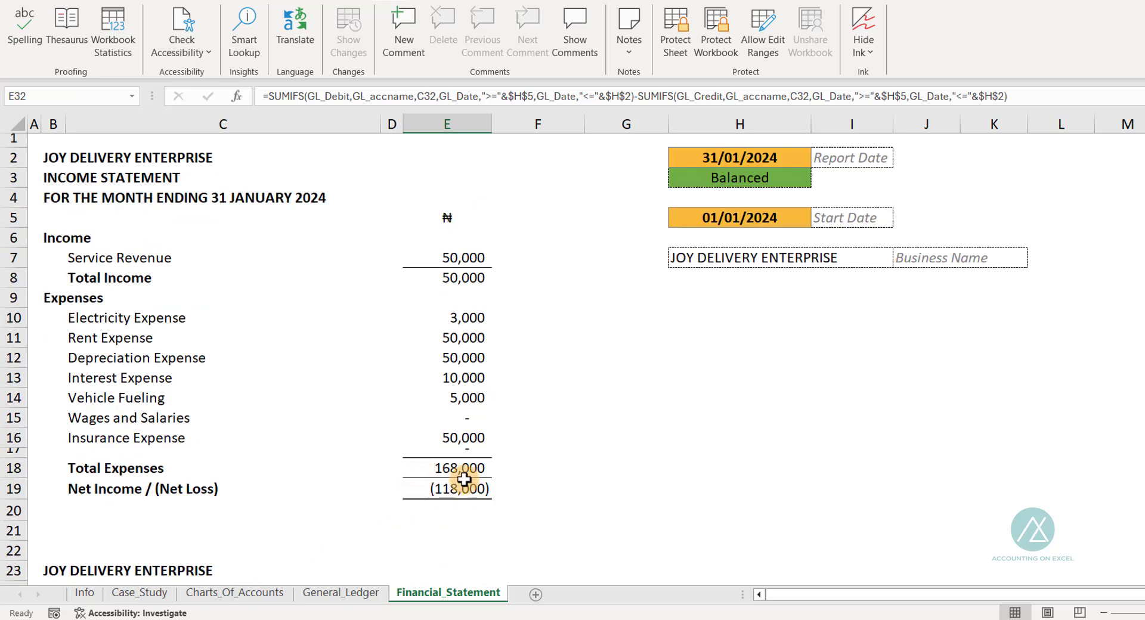
pyautogui.click(152, 593)
pyautogui.scroll(5, 507, 434)
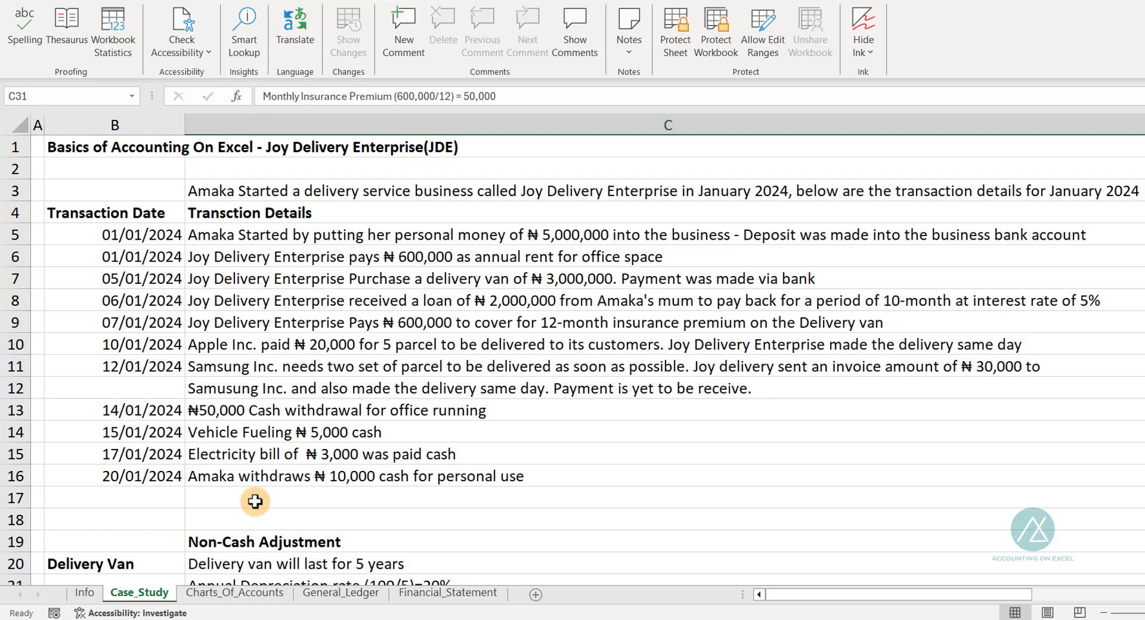
pyautogui.click(333, 597)
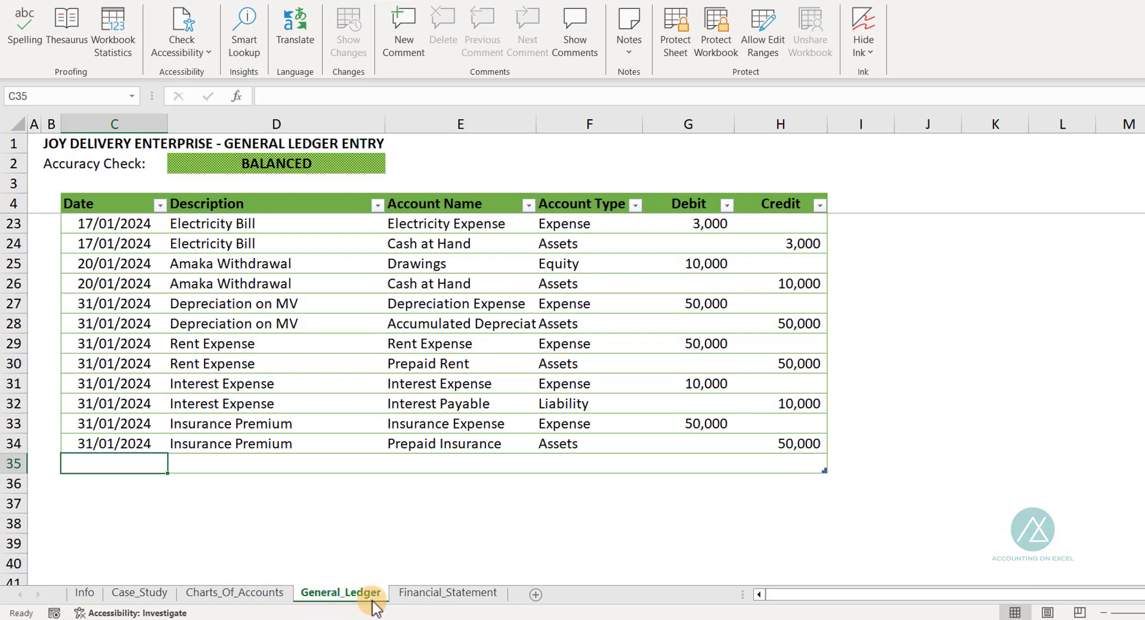
pyautogui.click(410, 597)
pyautogui.scroll(-7, 489, 537)
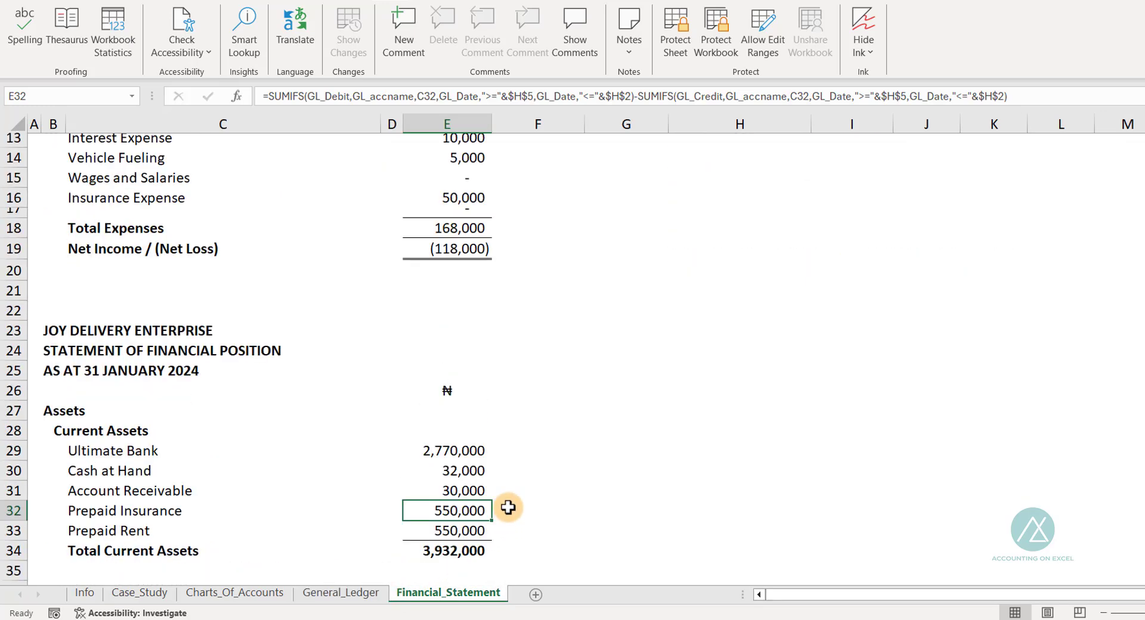
# Compare the income statement's net loss with retained earnings, and total assets with total liability and owners capital.
pyautogui.scroll(7, 504, 507)
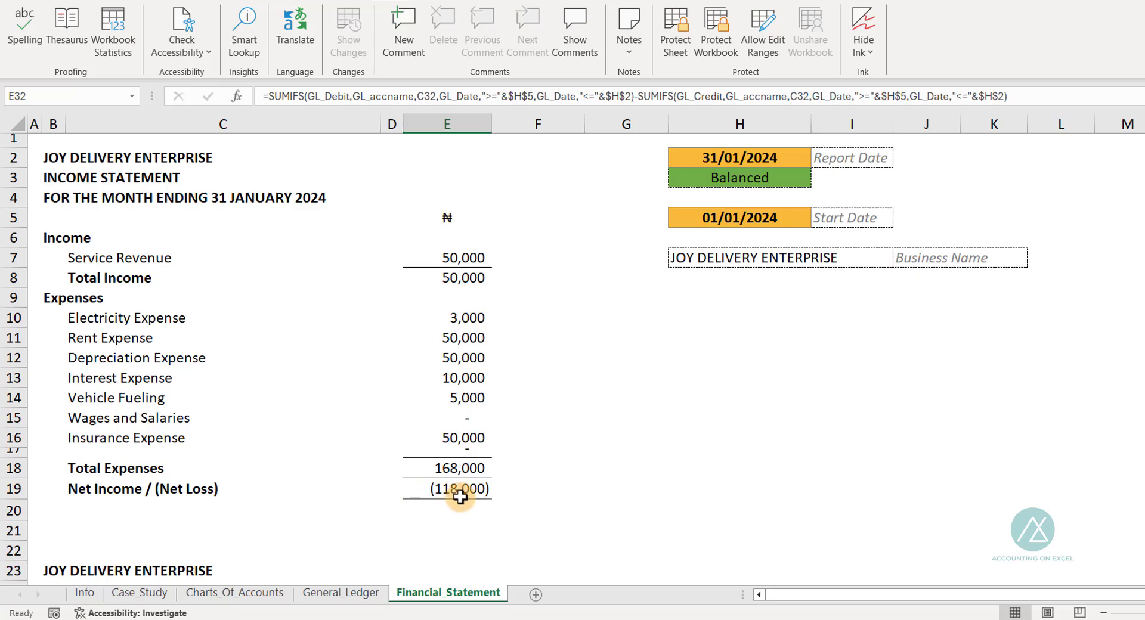
pyautogui.scroll(-6, 468, 488)
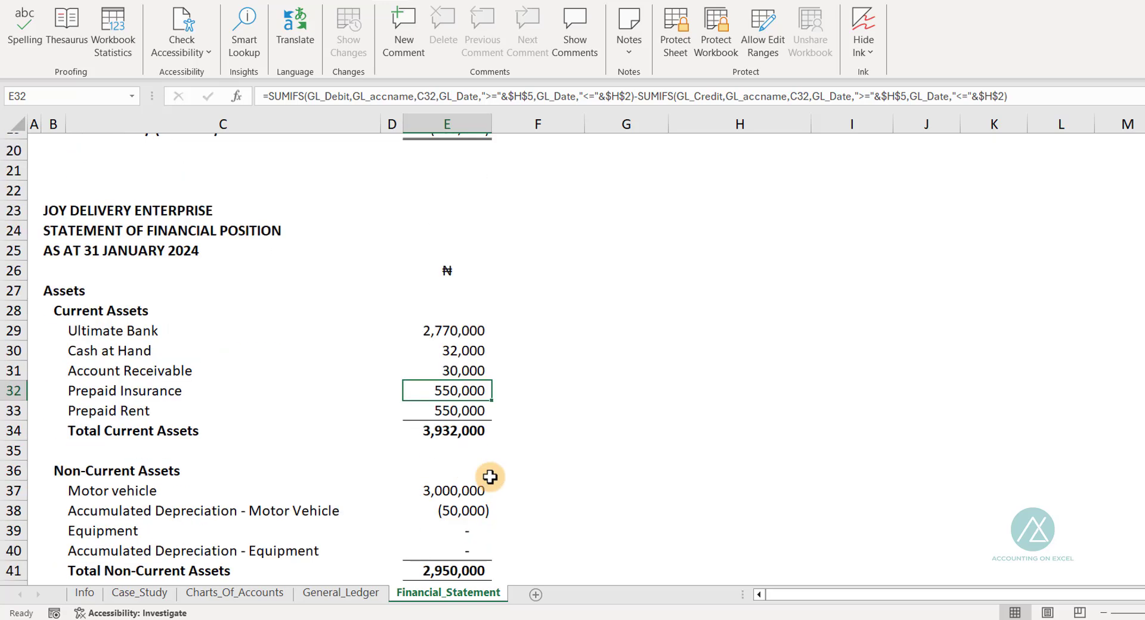
pyautogui.scroll(-9, 489, 476)
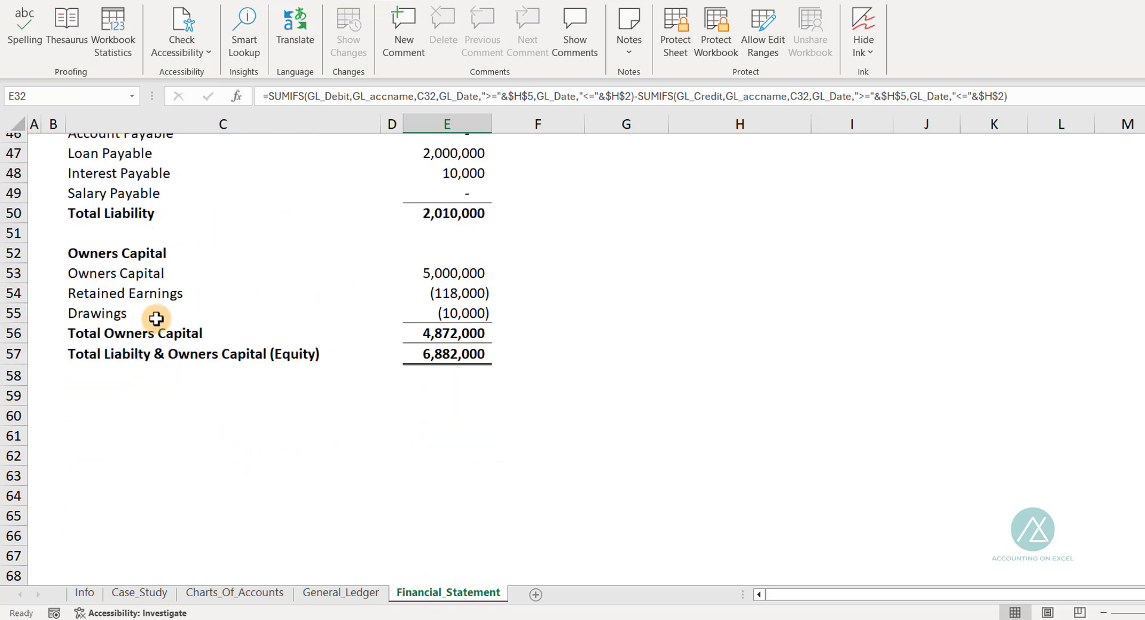
pyautogui.click(462, 292)
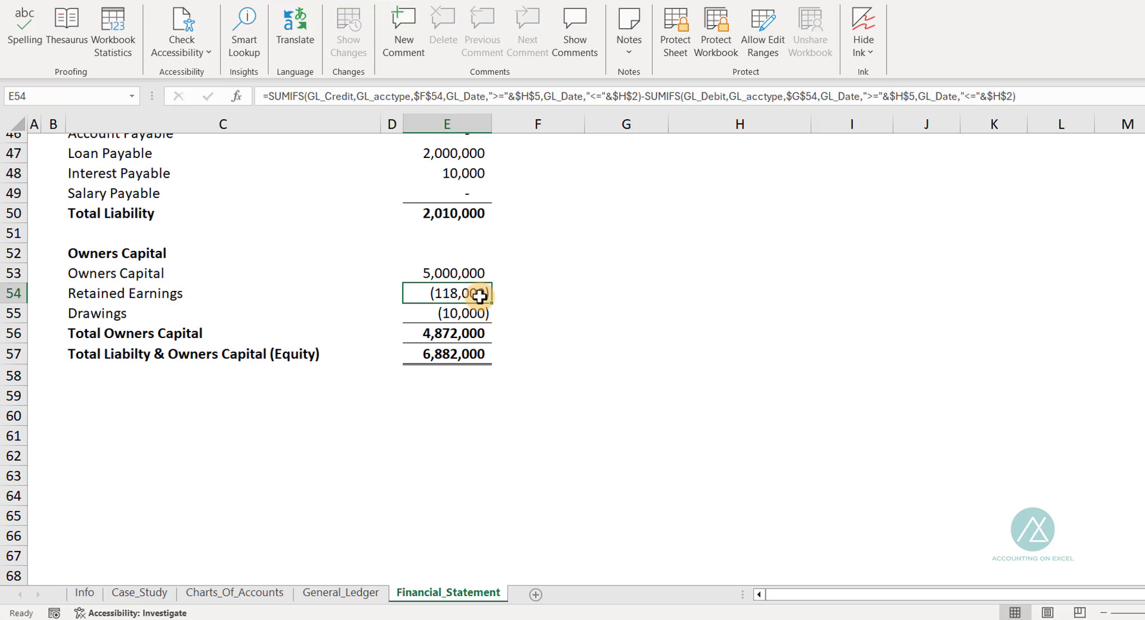
pyautogui.scroll(5, 475, 313)
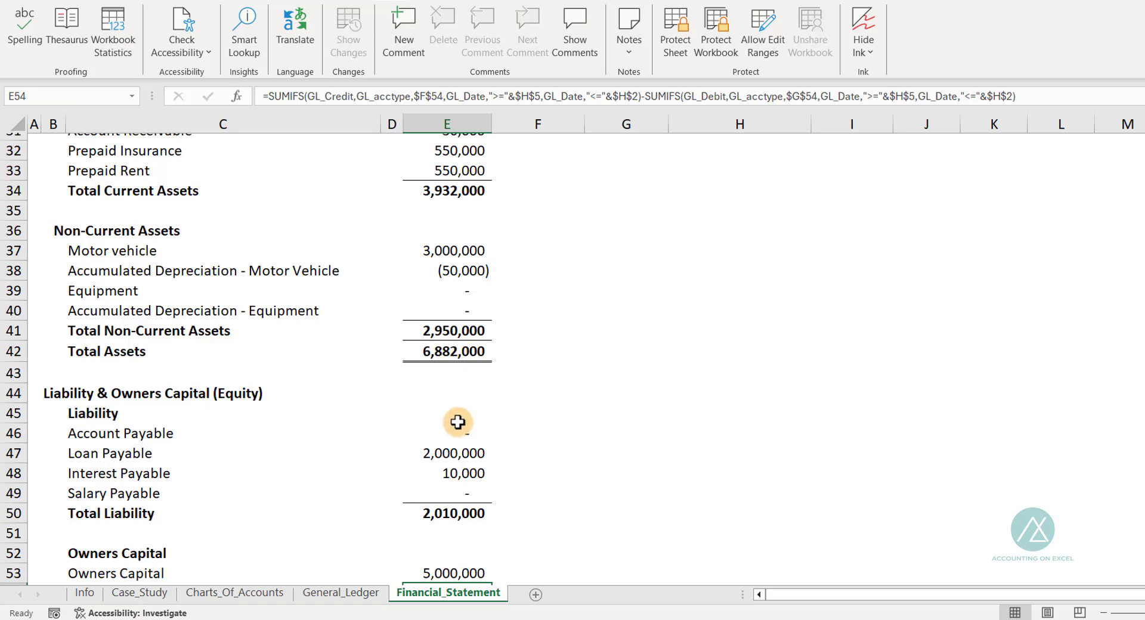
pyautogui.scroll(-5, 455, 424)
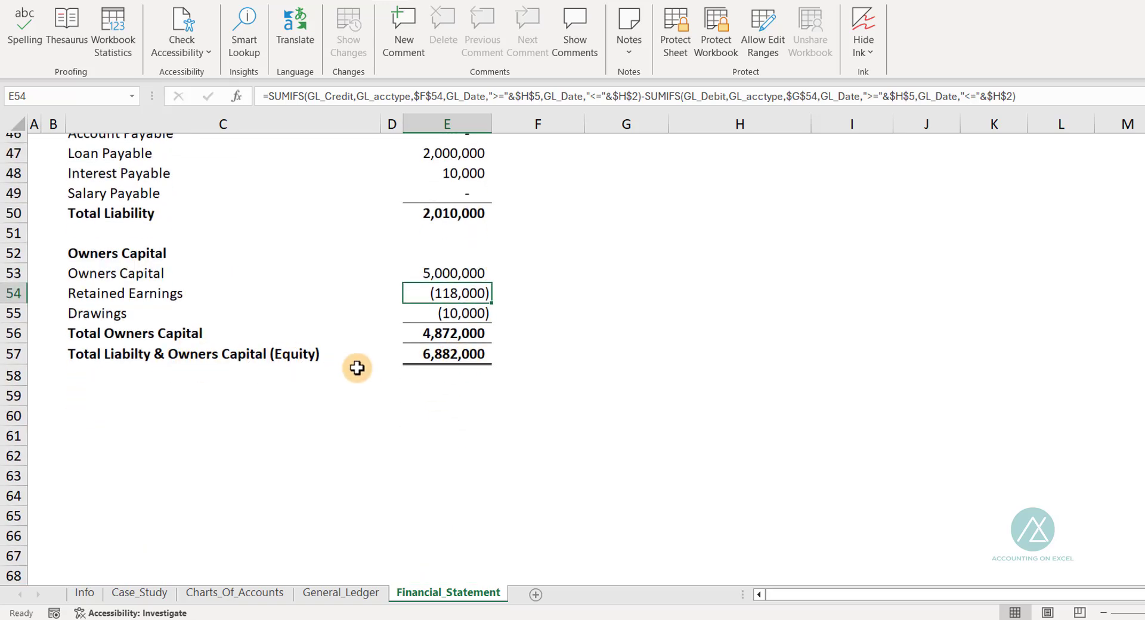
pyautogui.scroll(5, 516, 327)
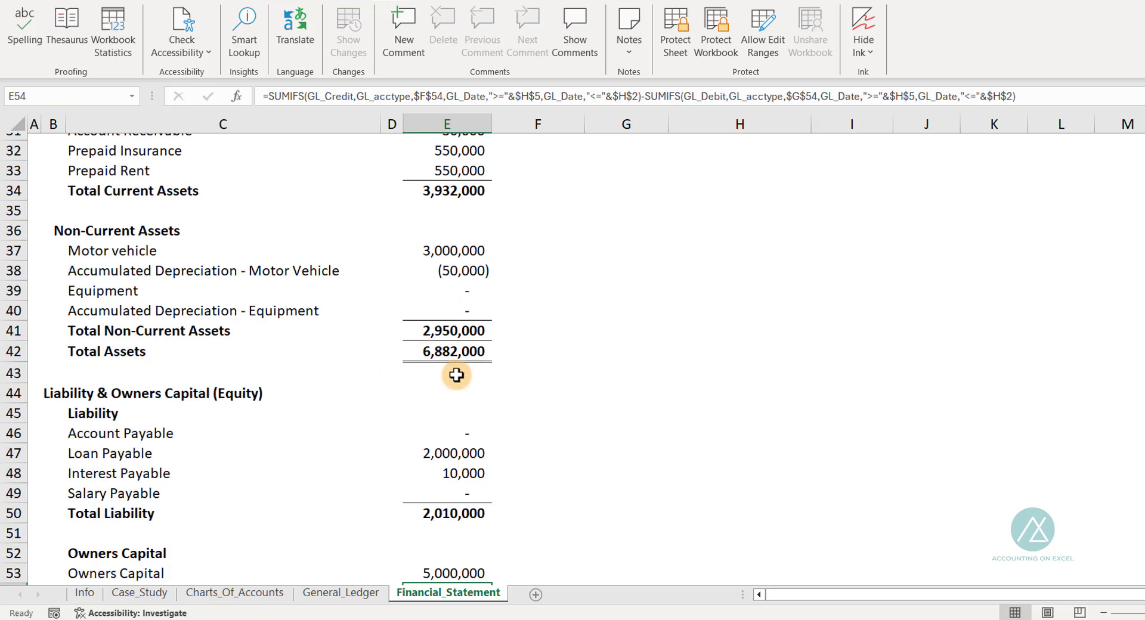
pyautogui.scroll(4, 545, 394)
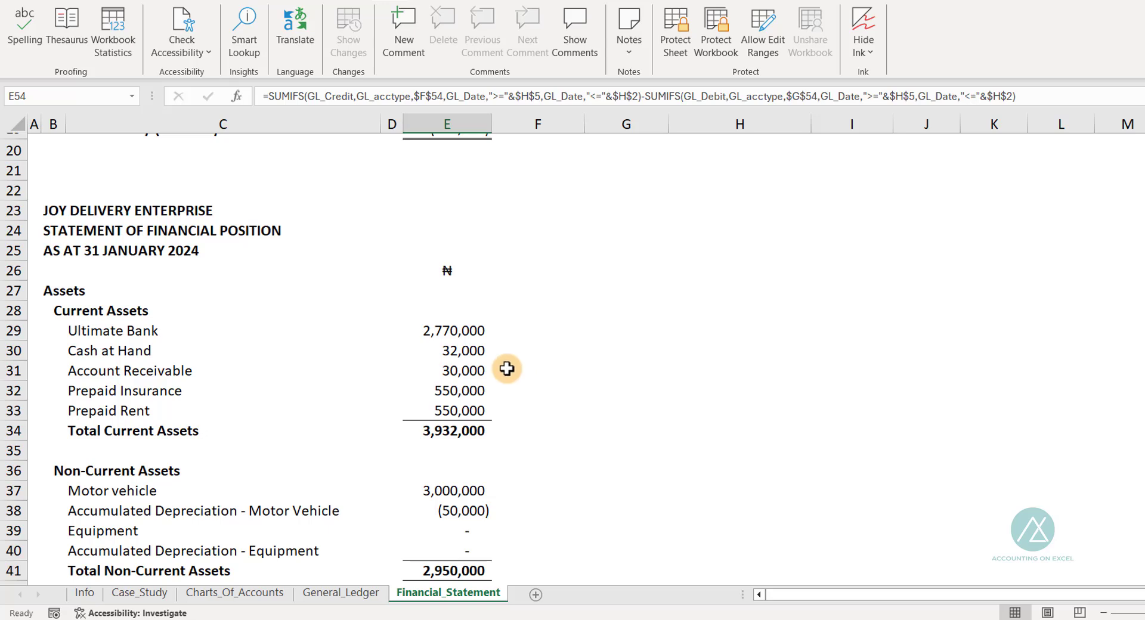
pyautogui.scroll(6, 394, 387)
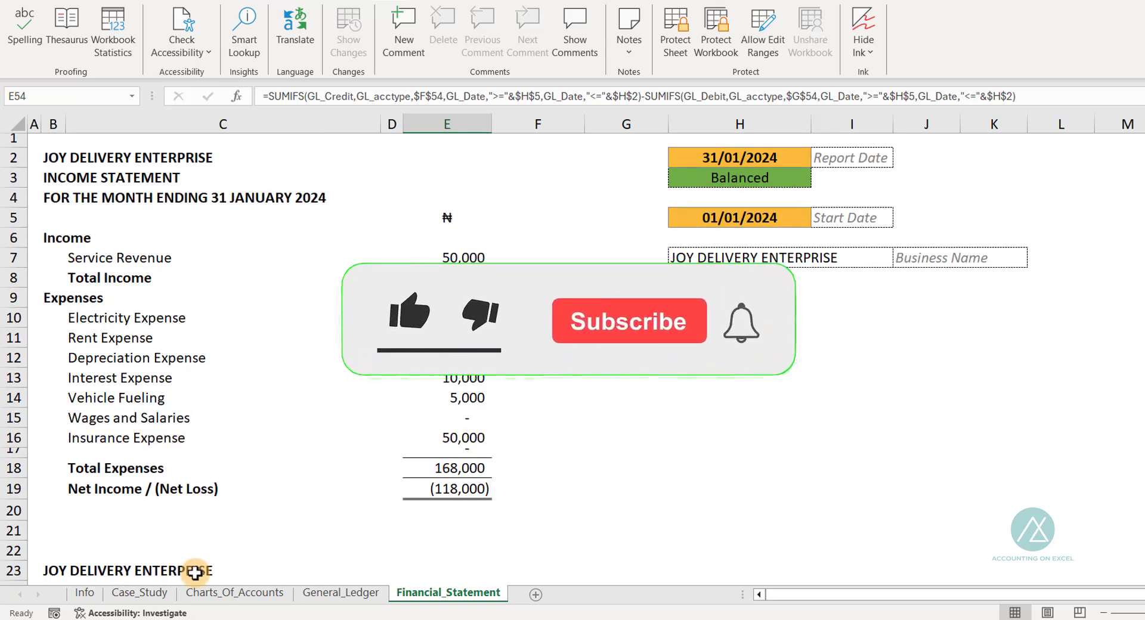